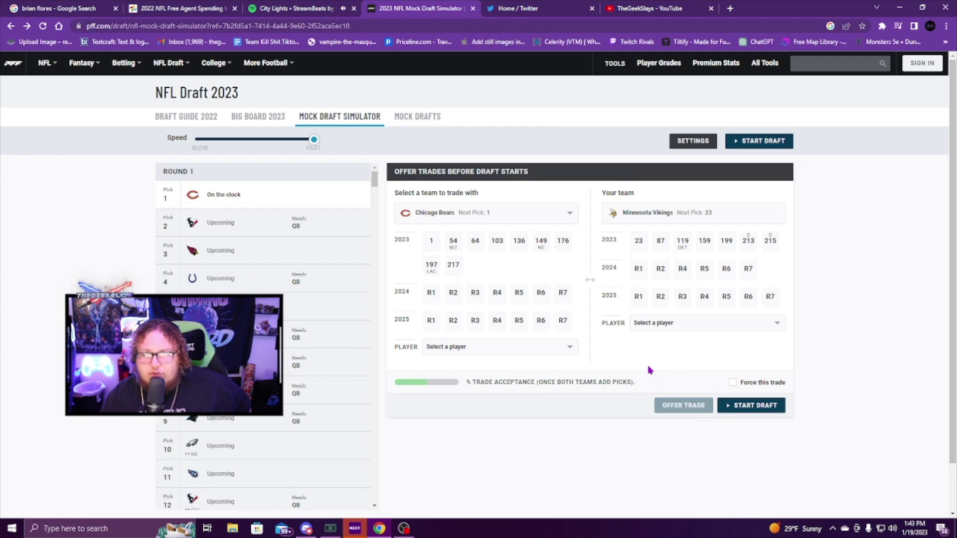
Start the mock draft and pause it to offer a trade
left_click(758, 141)
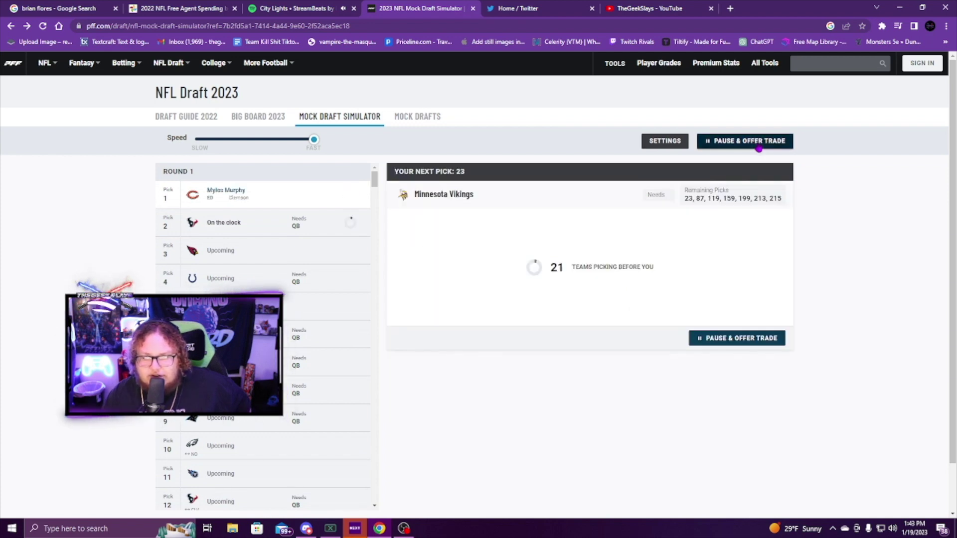
left_click(757, 142)
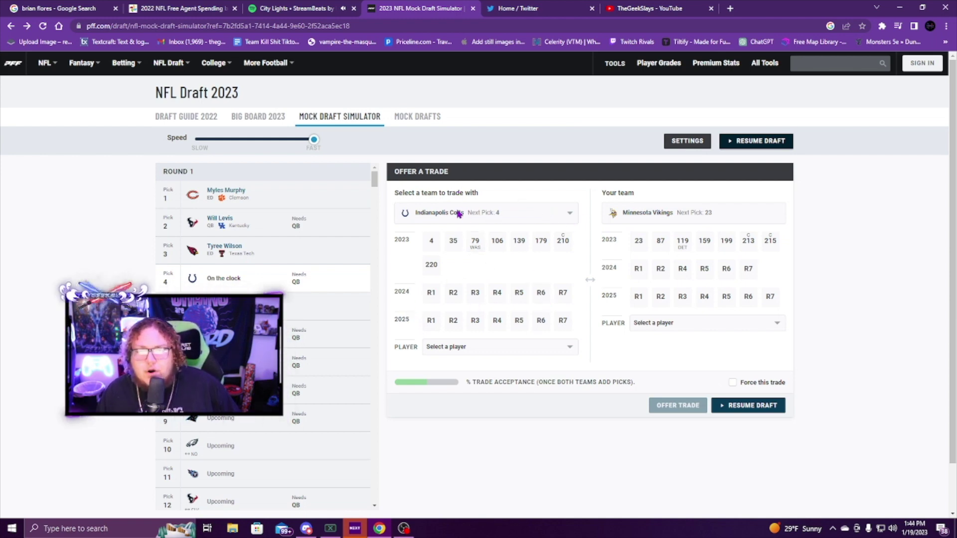
left_click(523, 215)
left_click(511, 219)
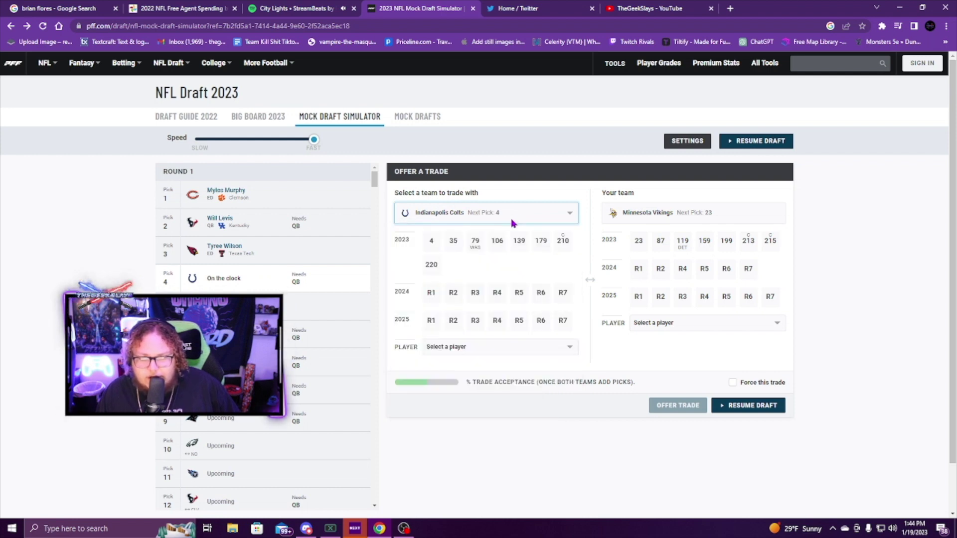
Look through the teams available as trade partners and choose the Miami Dolphins
left_click(533, 215)
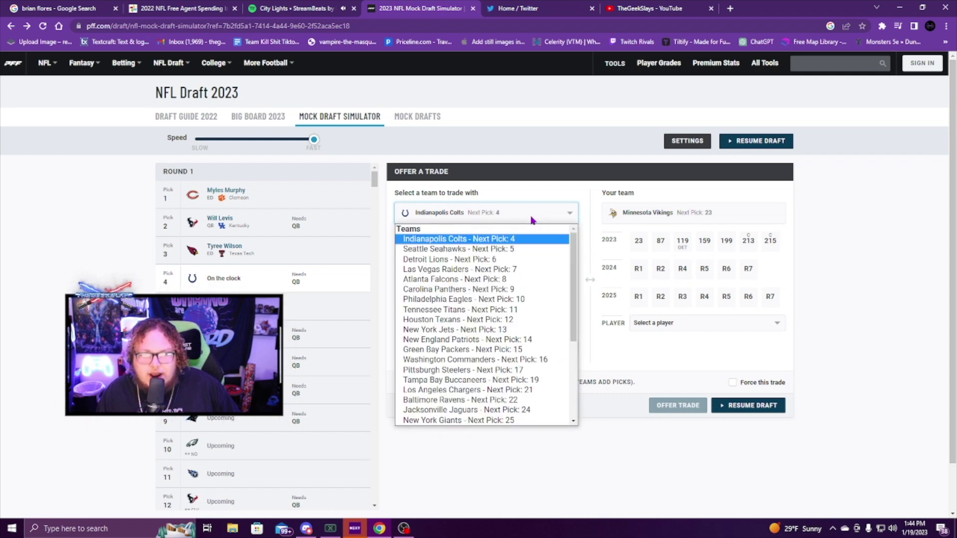
scroll(485, 287, "down", 5)
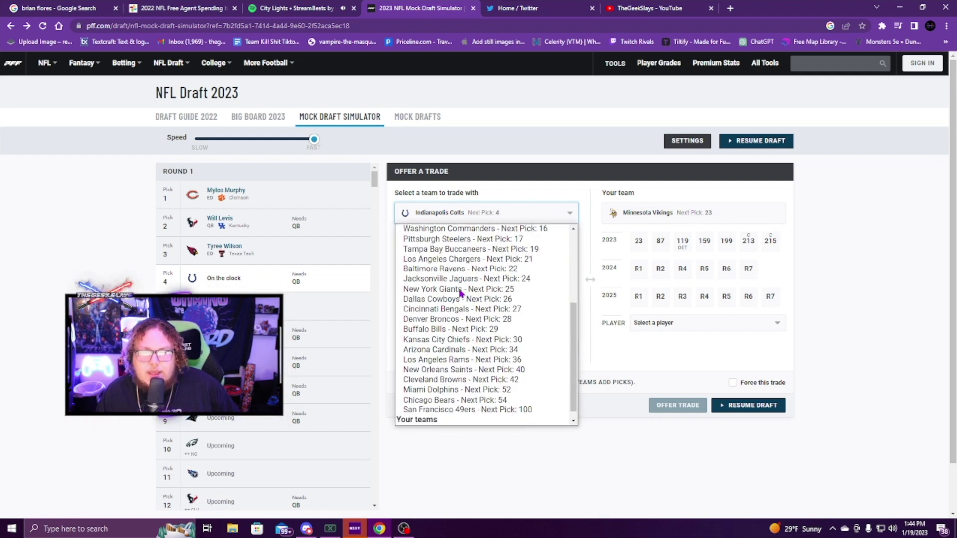
scroll(504, 368, "up", 3)
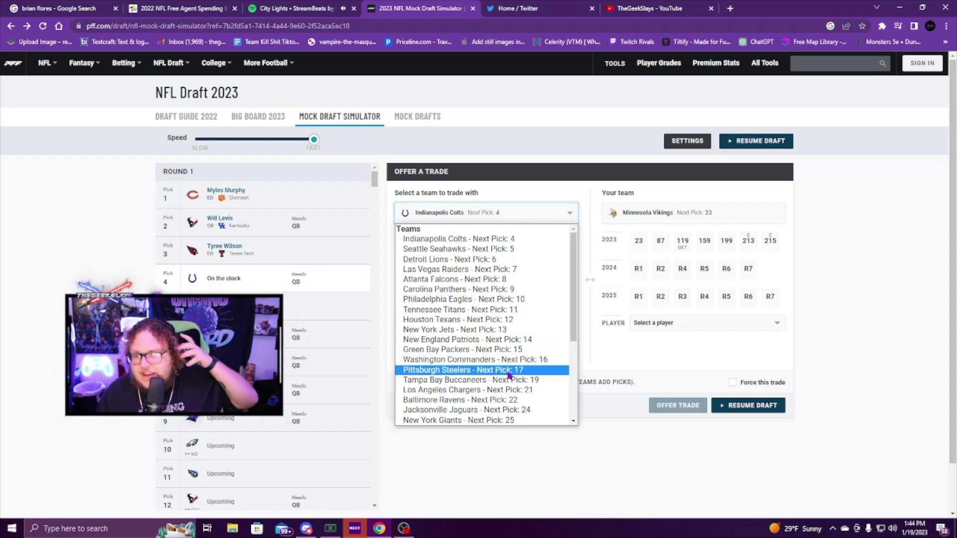
scroll(488, 371, "down", 3)
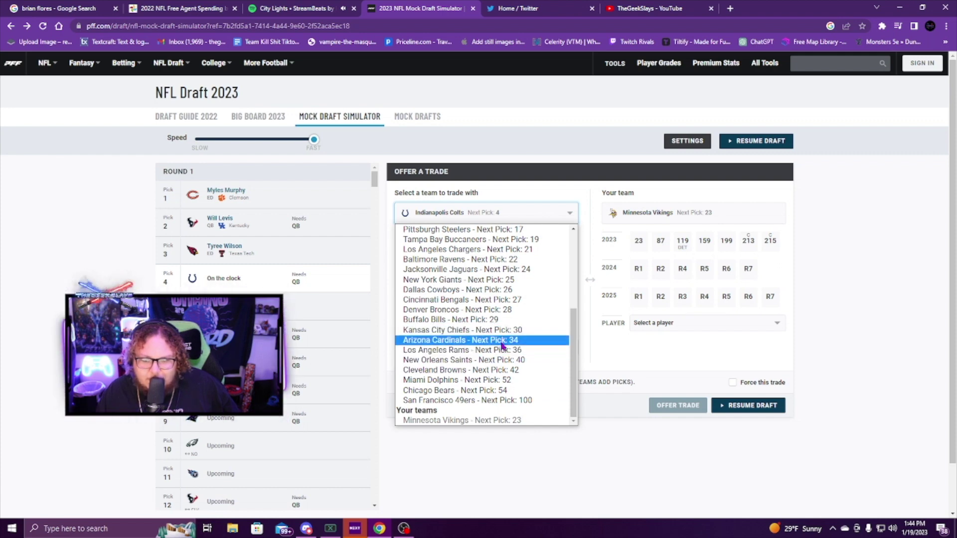
scroll(500, 335, "up", 2)
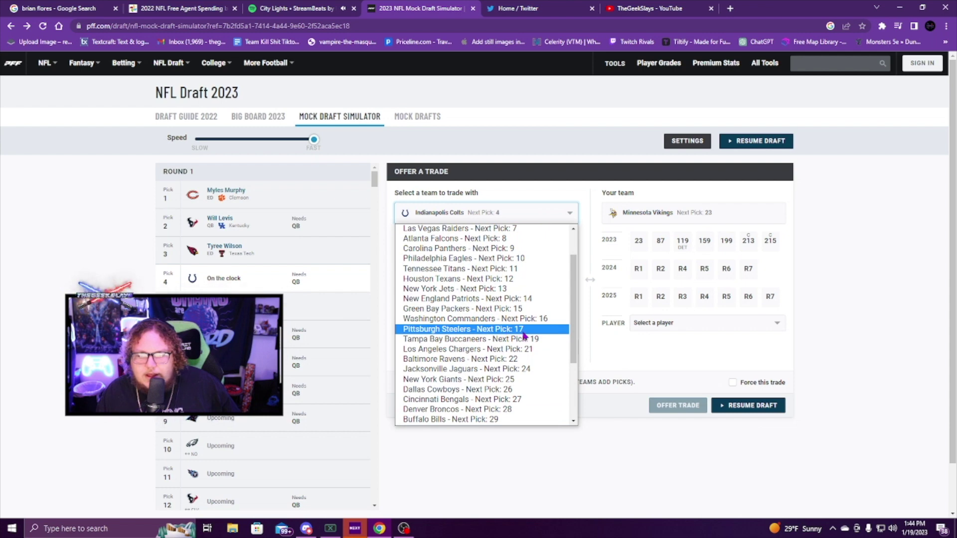
scroll(493, 354, "up", 1)
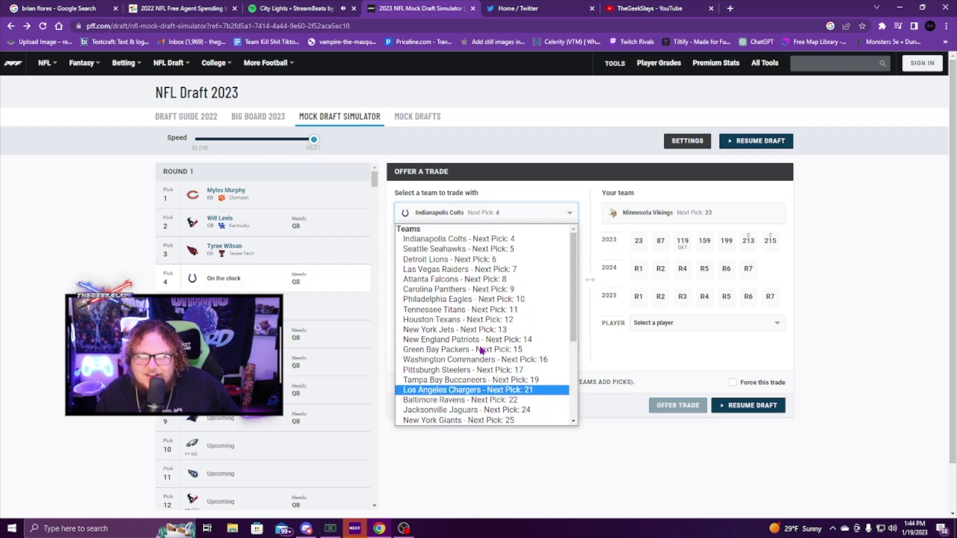
scroll(508, 351, "down", 2)
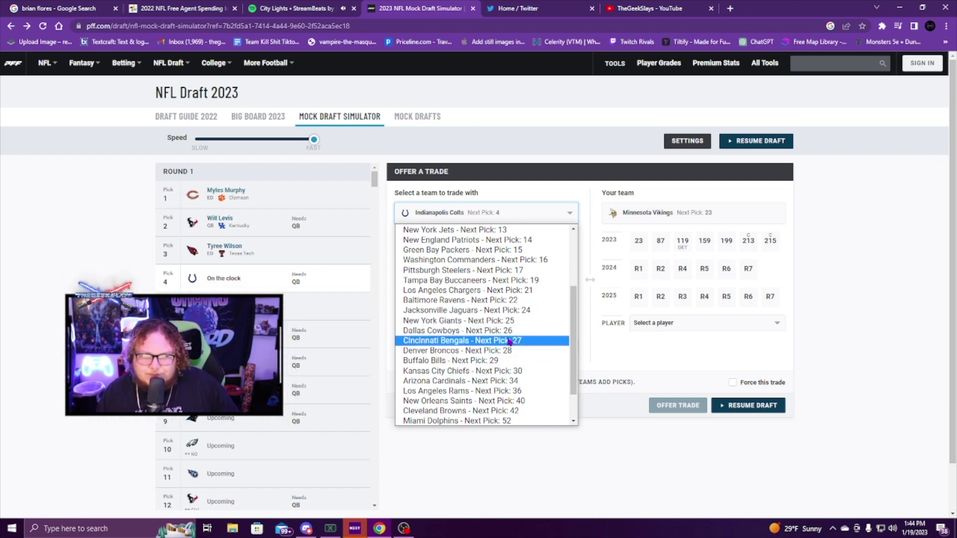
scroll(509, 341, "up", 2)
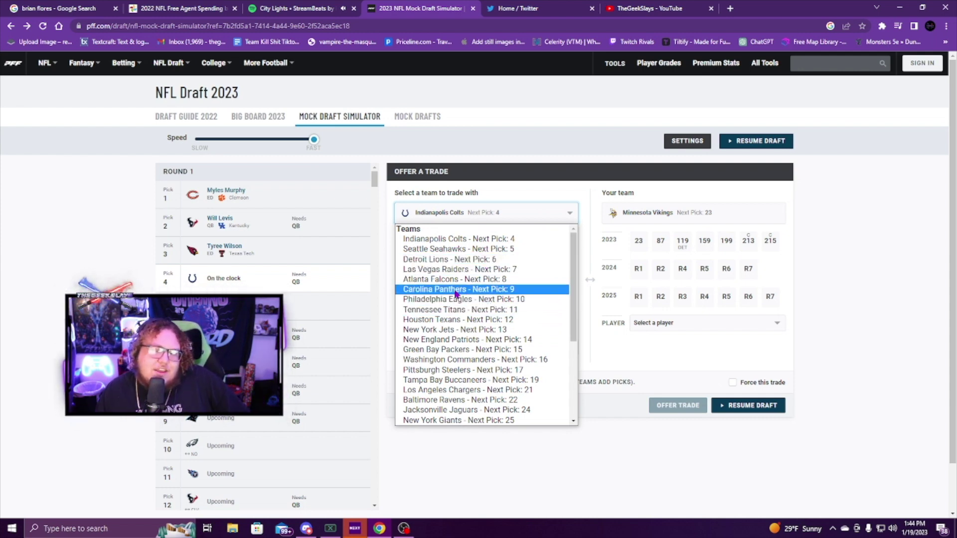
scroll(456, 295, "down", 3)
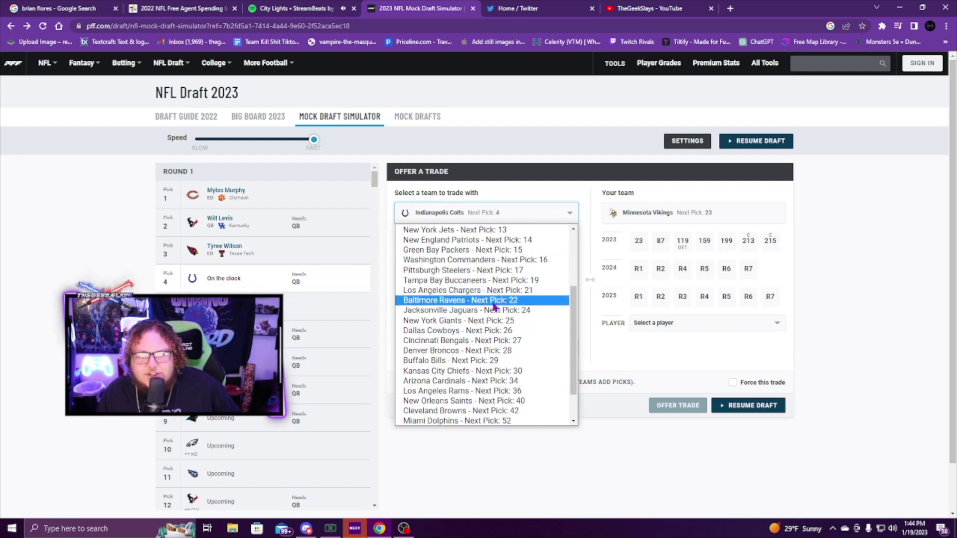
scroll(461, 304, "down", 2)
left_click(461, 379)
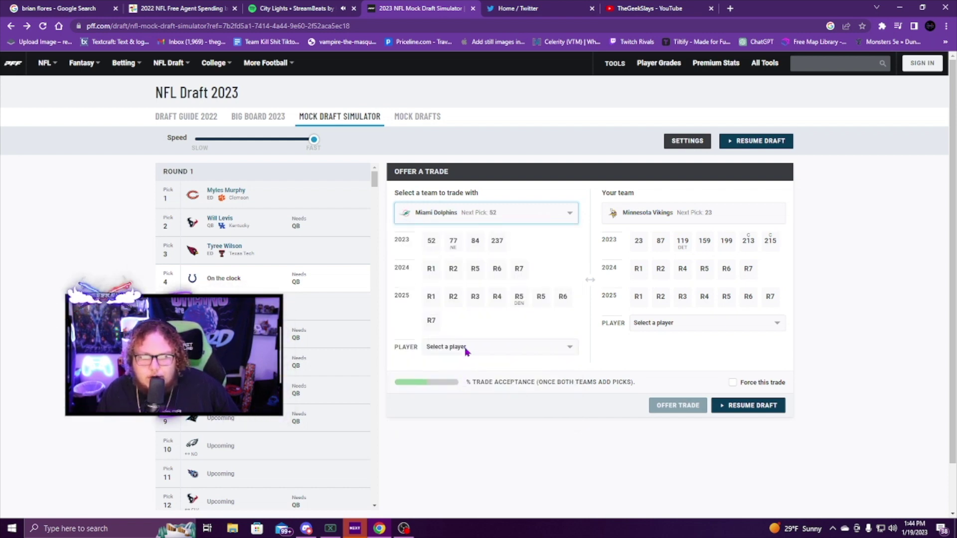
Review the upcoming first-round picks in the draft order down to the start of round 2
left_click(485, 213)
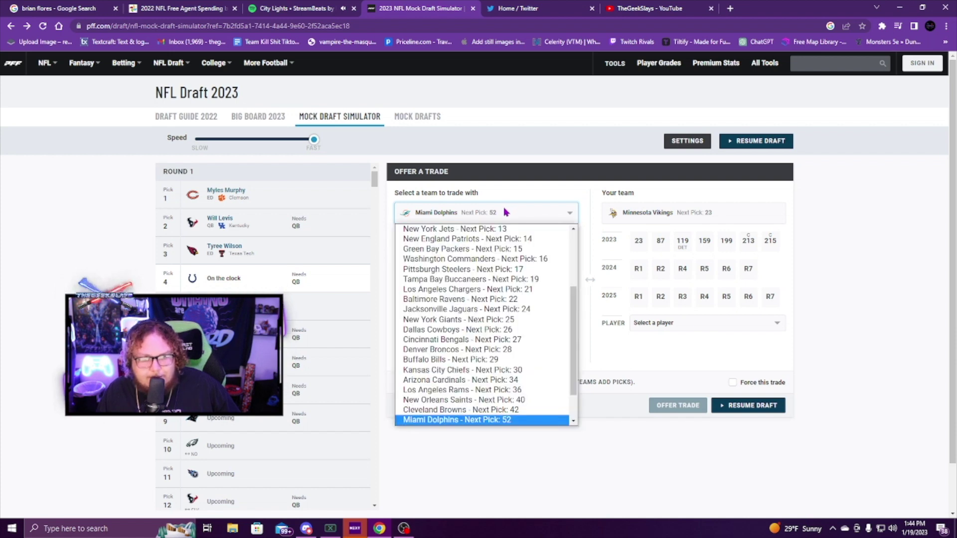
scroll(324, 344, "down", 5)
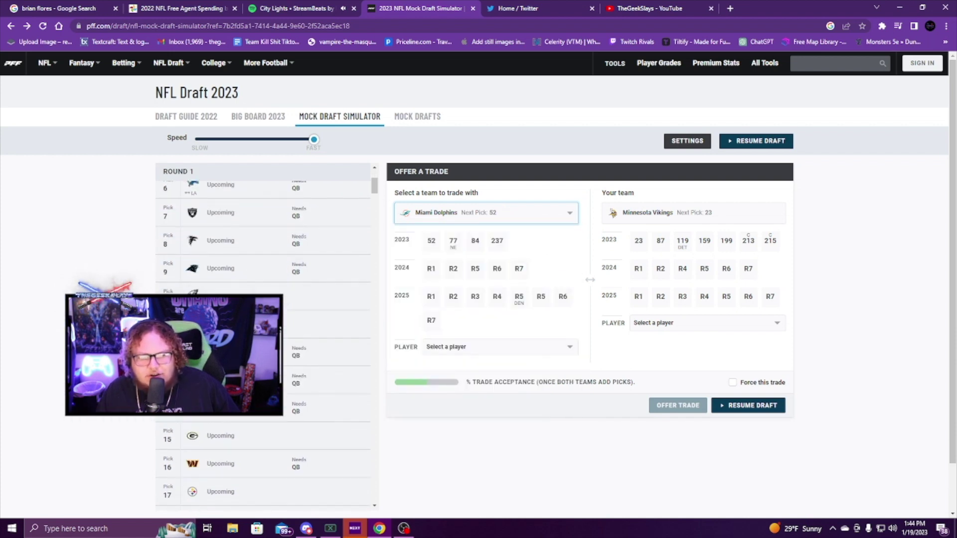
scroll(324, 343, "down", 4)
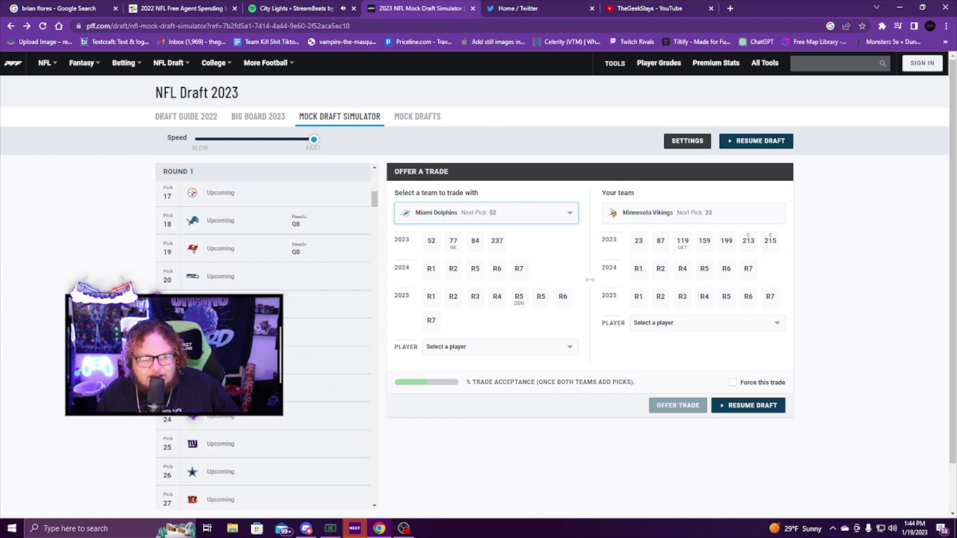
scroll(324, 344, "down", 2)
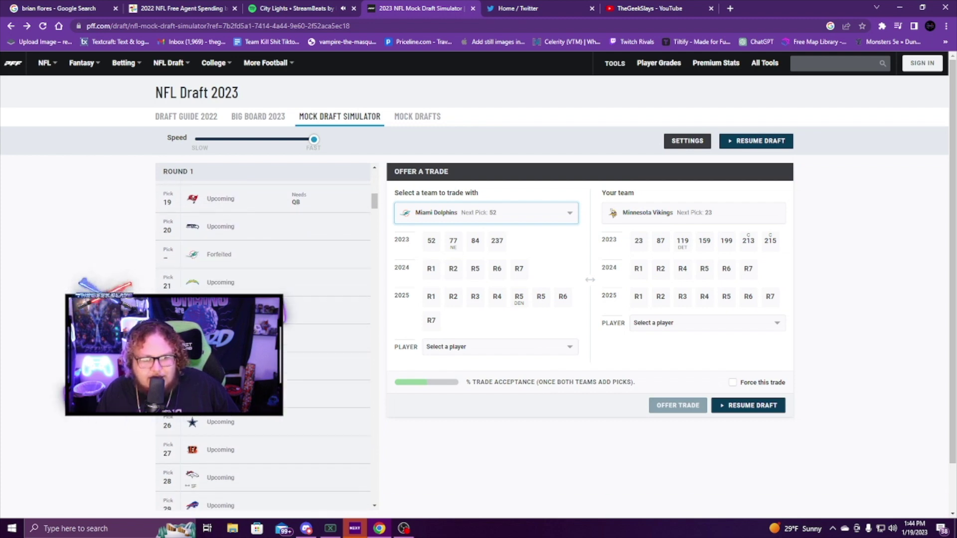
scroll(324, 344, "down", 3)
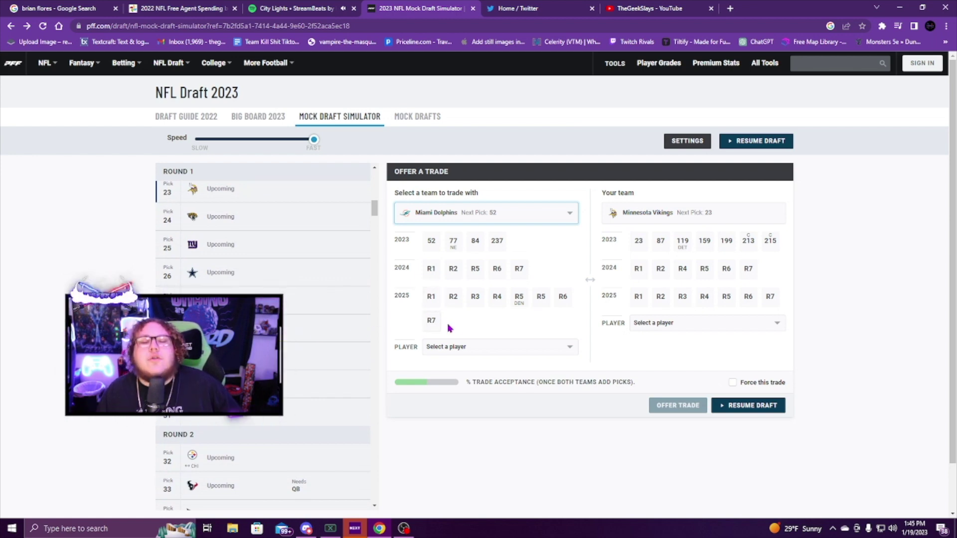
Change the trade partner to the Kansas City Chiefs
left_click(496, 223)
scroll(486, 319, "down", 1)
scroll(486, 340, "up", 3)
scroll(486, 338, "down", 3)
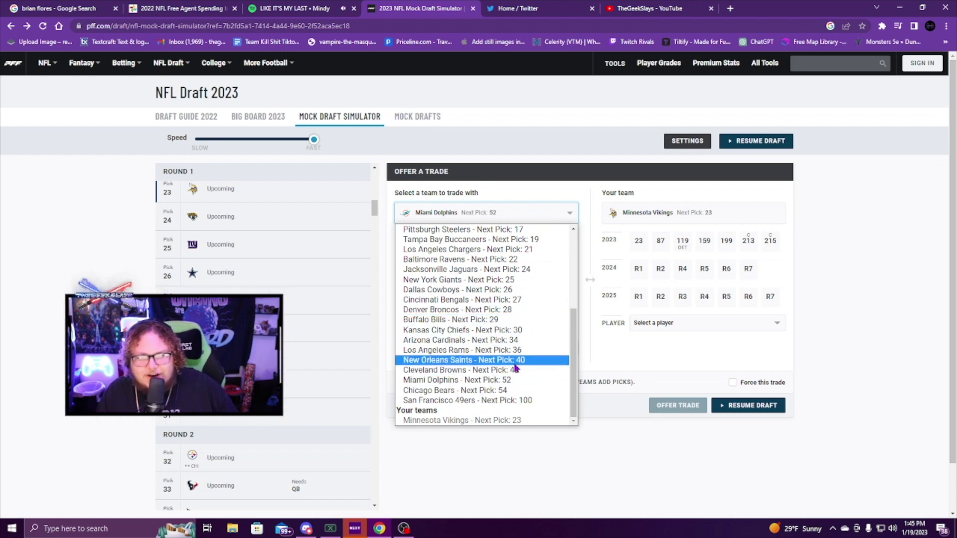
left_click(498, 331)
Offer the Vikings' halfback Dalvin Cook in exchange for the Chiefs' 2023 pick 30
left_click(672, 324)
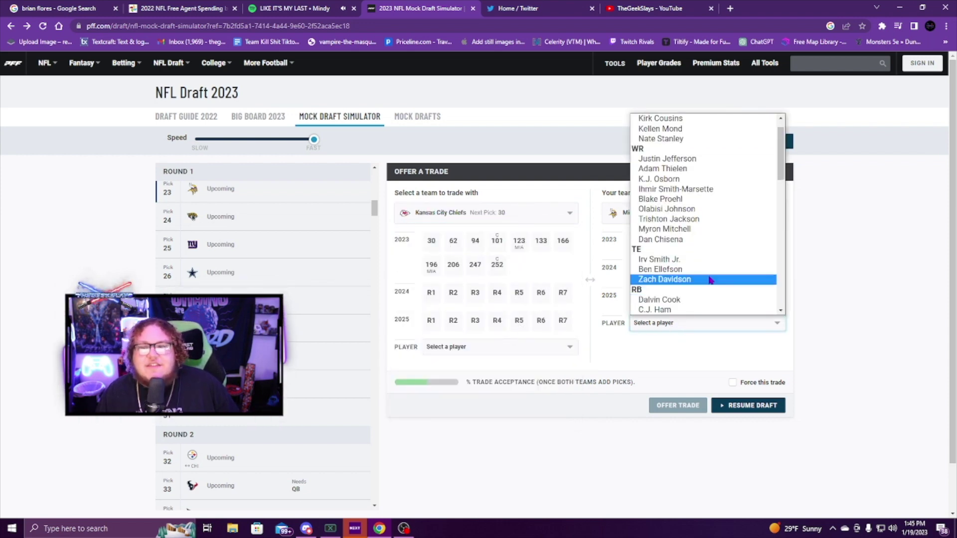
scroll(694, 239, "down", 3)
scroll(689, 211, "up", 2)
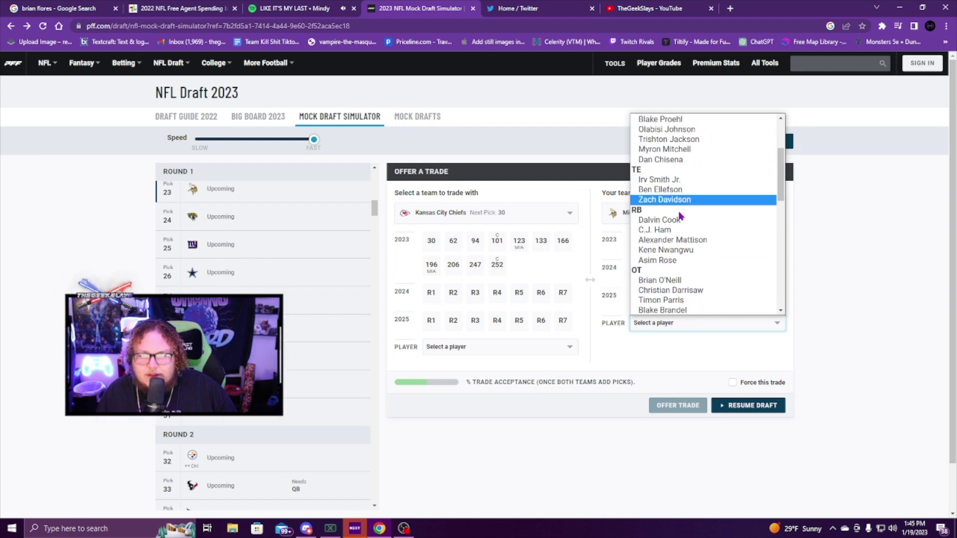
left_click(683, 221)
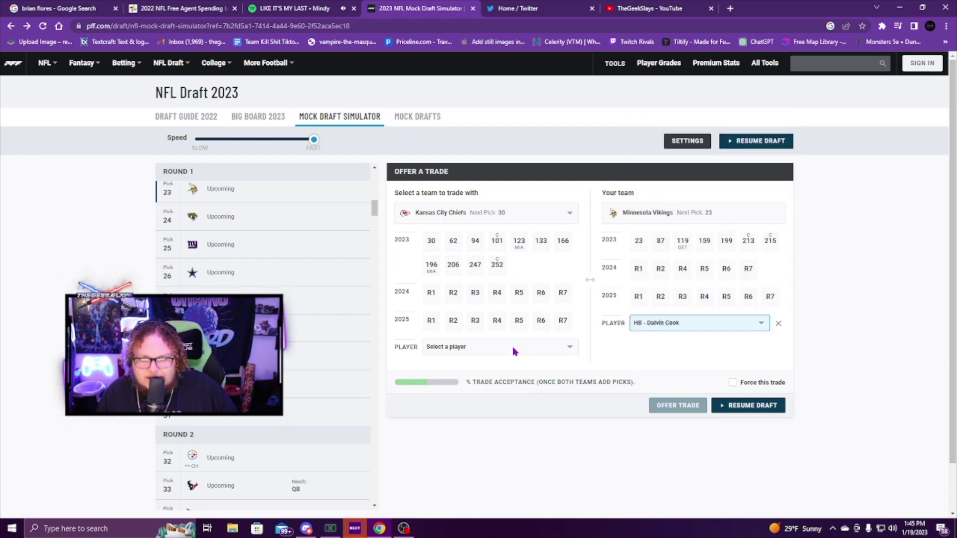
left_click(432, 244)
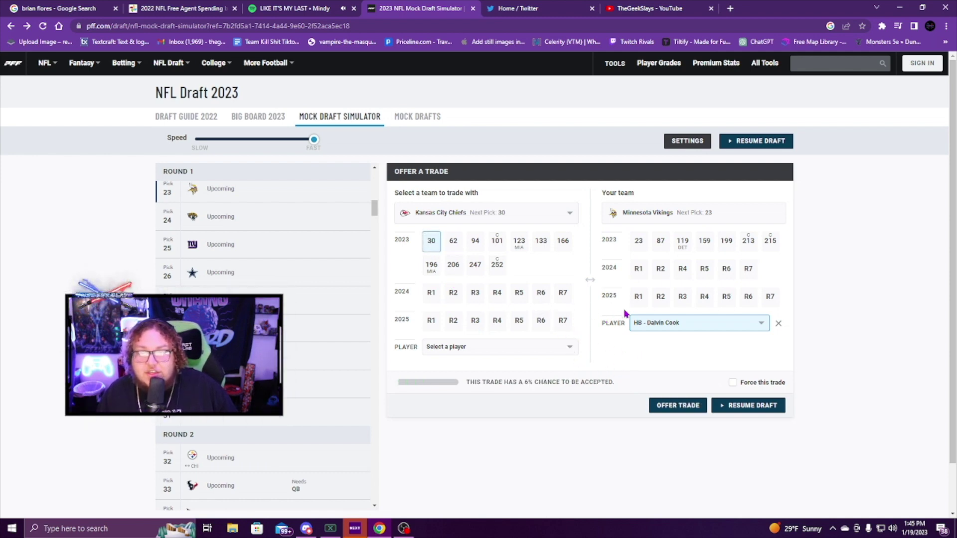
Try the Vikings' 2025 first-round pick and 2023 pick 23 in the offer, and the Chiefs' 2023 pick 62 in return
left_click(641, 301)
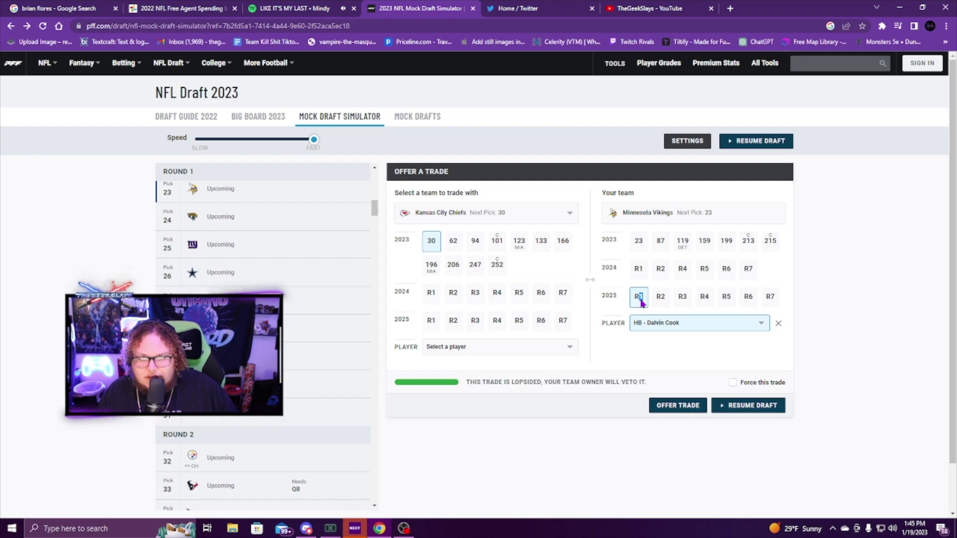
left_click(639, 298)
double_click(638, 241)
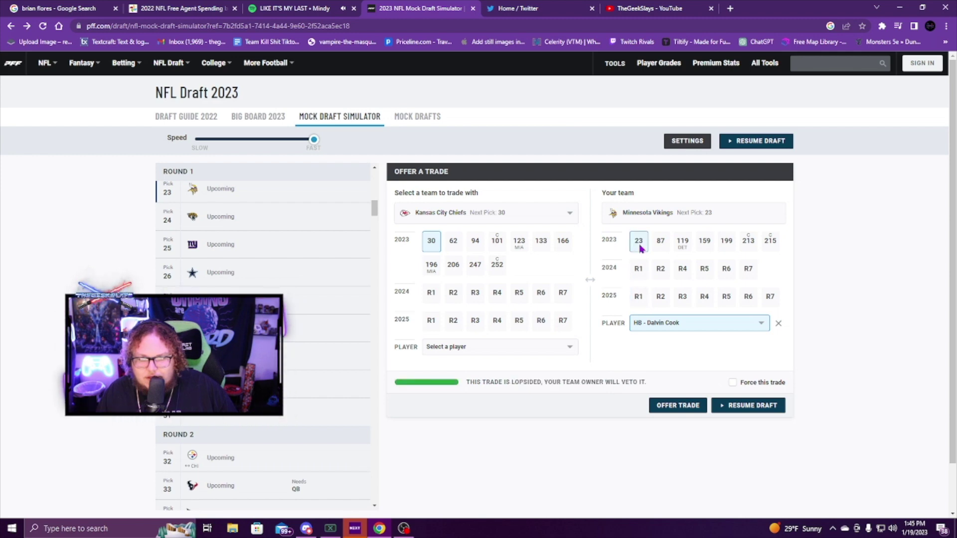
left_click(453, 243)
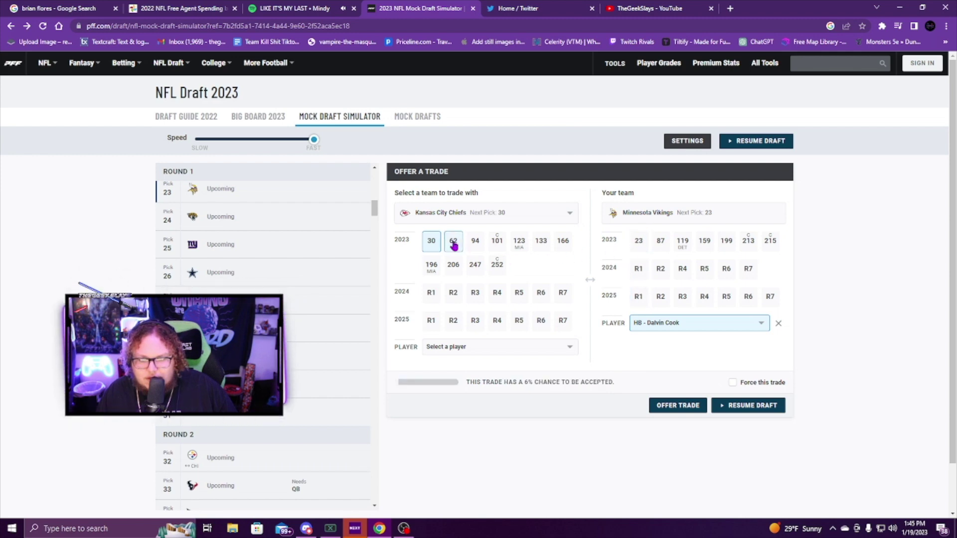
left_click(431, 242)
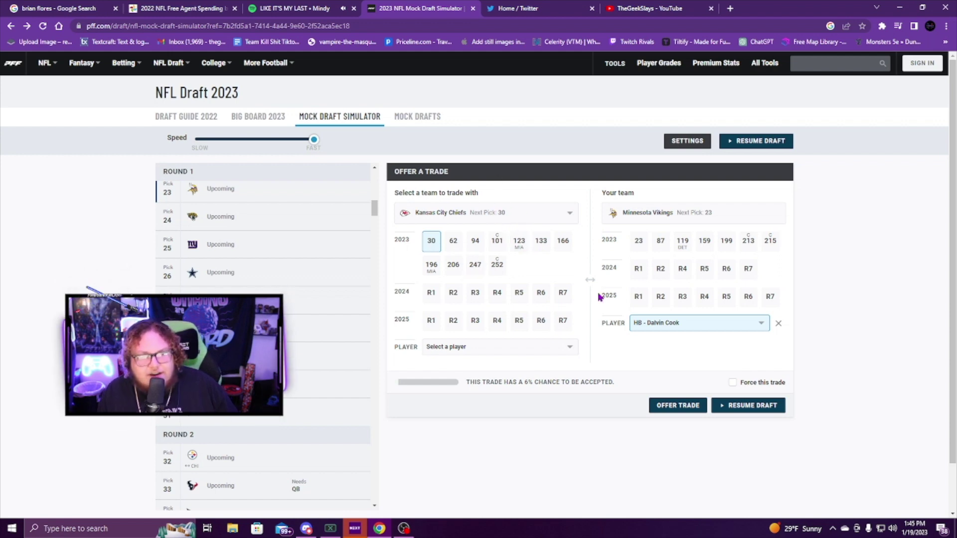
Switch the trade partner to the Buffalo Bills and request their 2023 pick 29 for Dalvin Cook
left_click(533, 217)
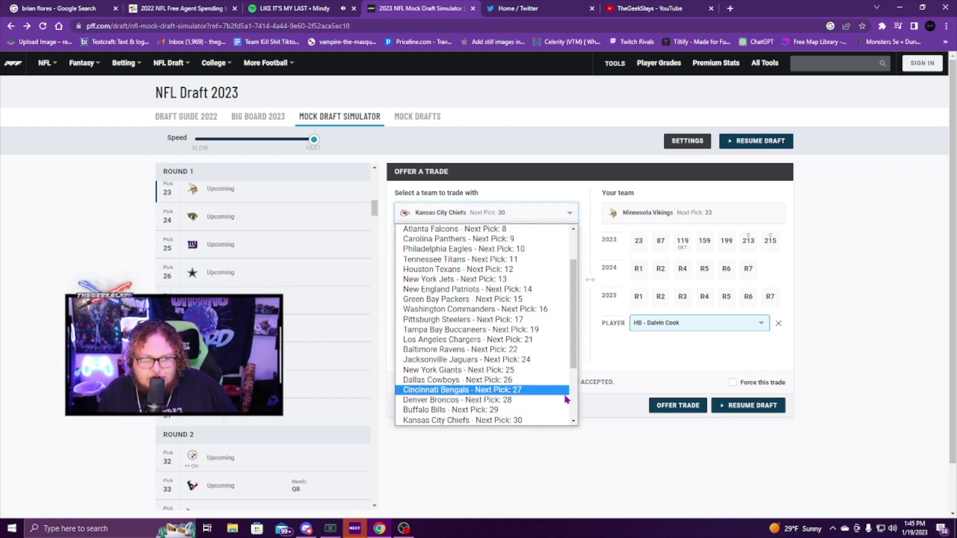
left_click(528, 410)
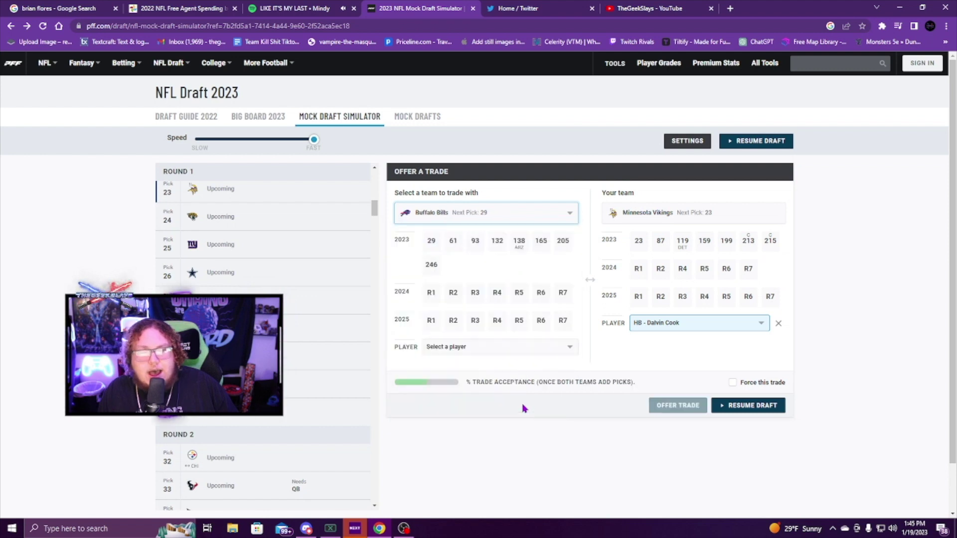
left_click(431, 241)
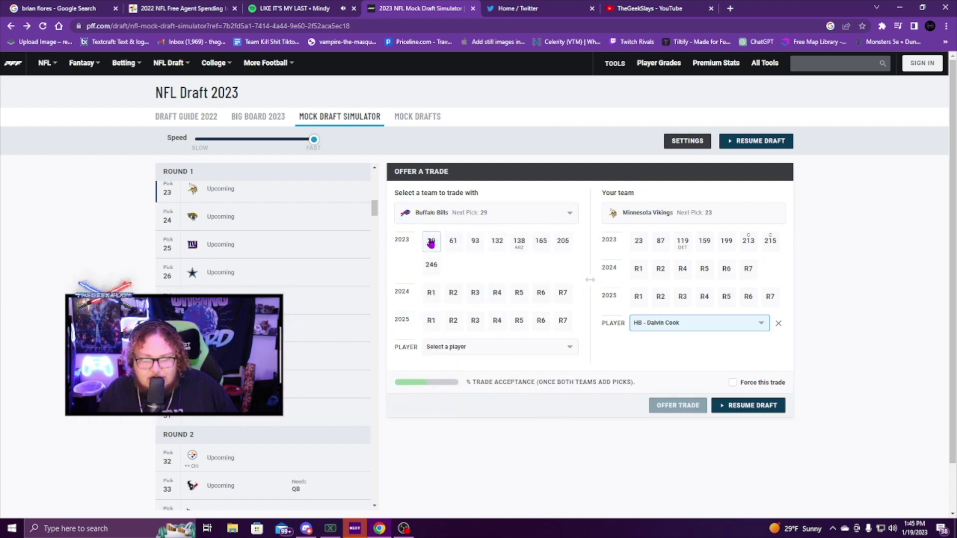
left_click(431, 241)
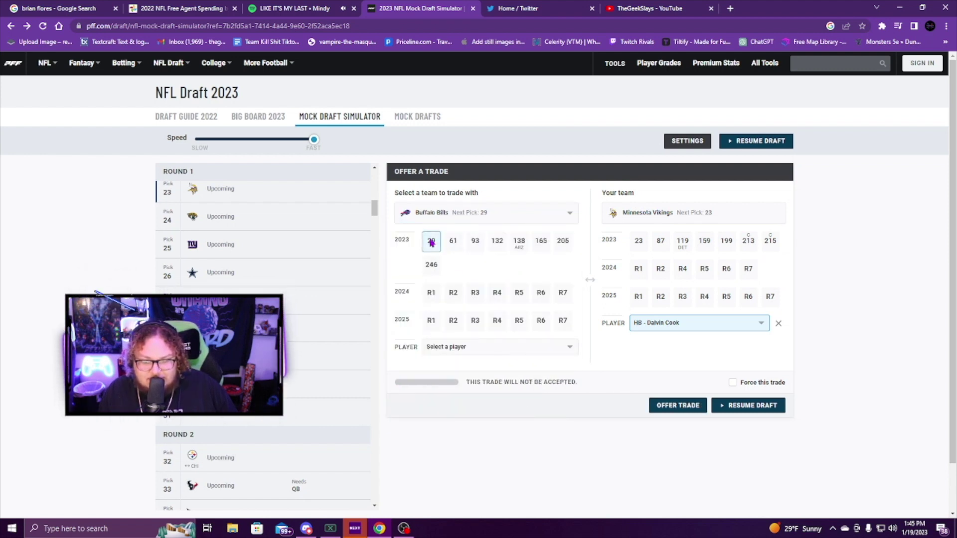
left_click(431, 242)
left_click(431, 242)
left_click(433, 242)
left_click(433, 242)
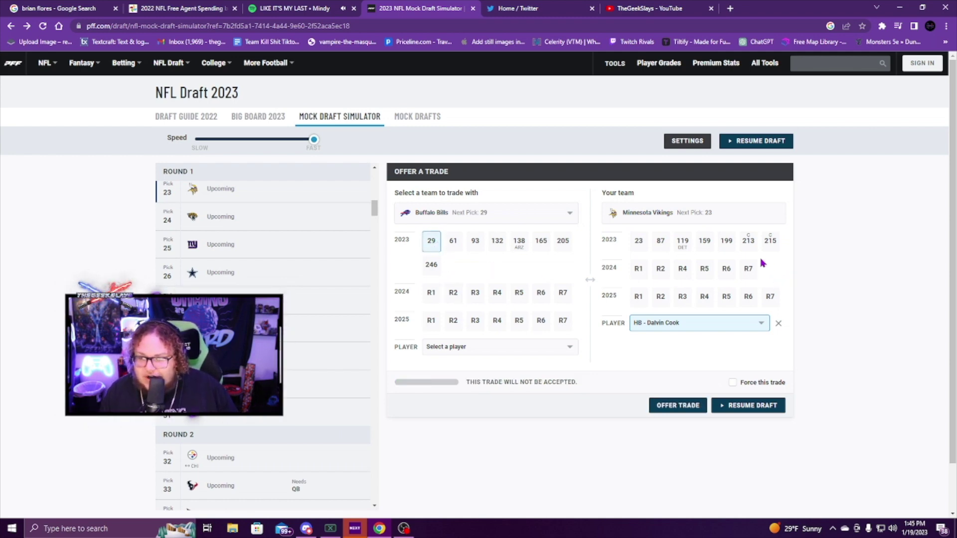
Try adding the Vikings' 2023 picks 215, 199, 159, 119 and 87 and their 2024 fourth-round pick to the Bills offer
left_click(770, 243)
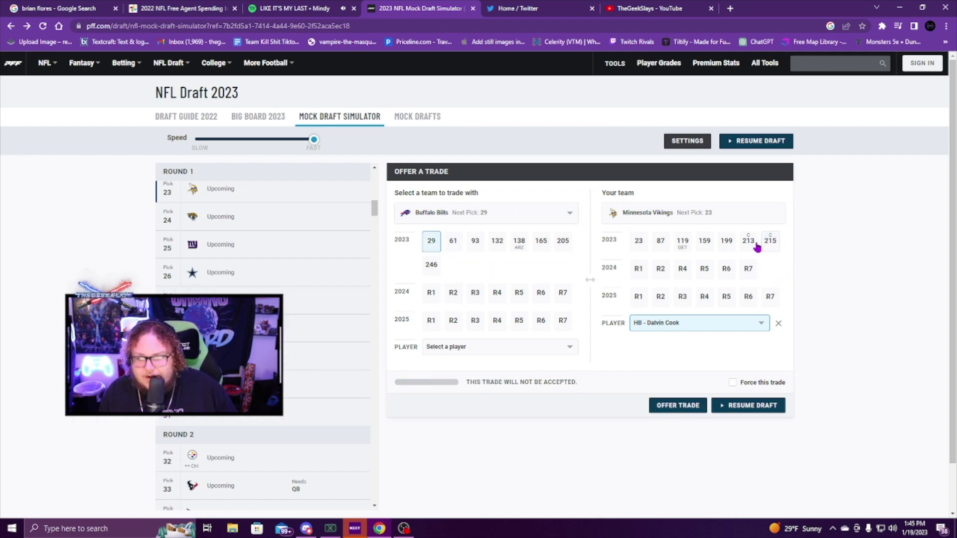
left_click(726, 244)
left_click(704, 242)
left_click(684, 244)
left_click(683, 244)
left_click(661, 244)
left_click(662, 245)
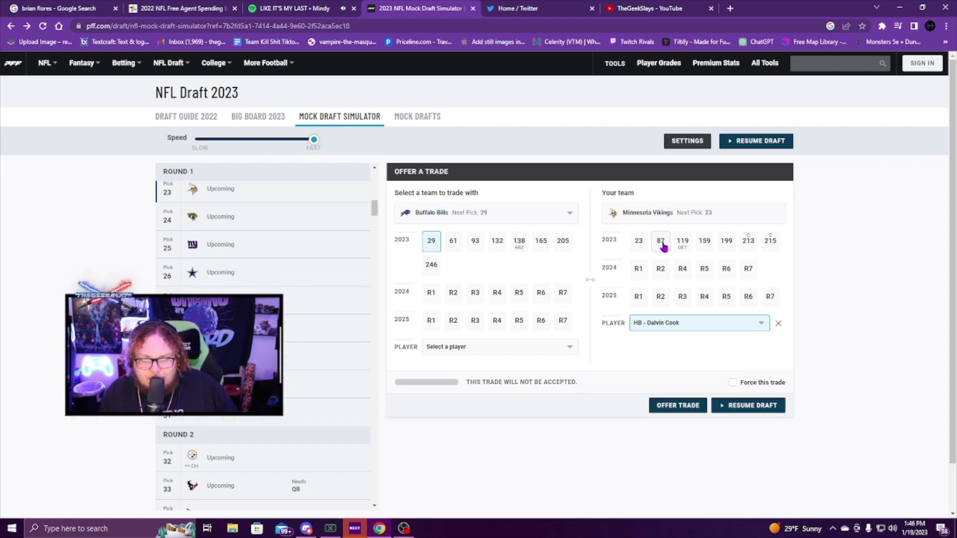
left_click(682, 274)
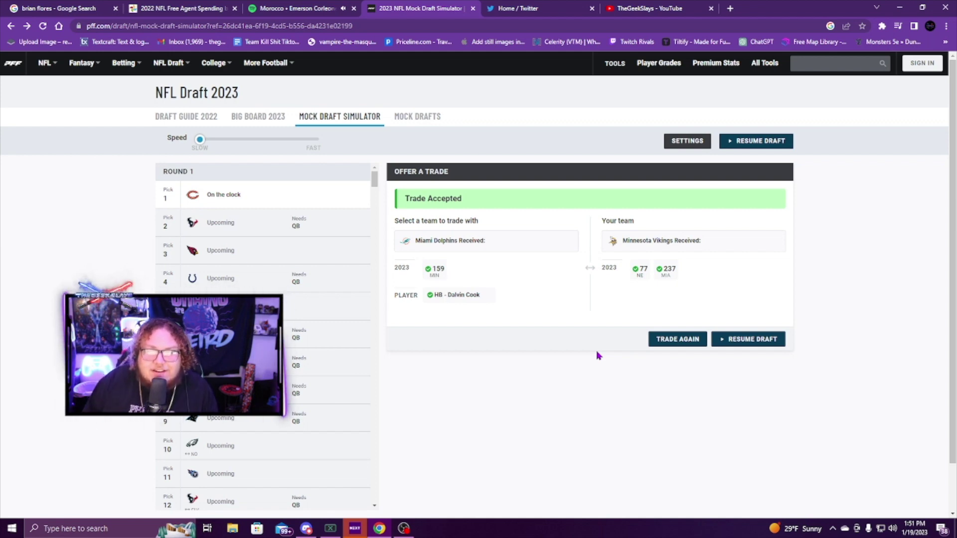
Start another trade offer before resuming the draft, with the Buffalo Bills as the trade partner
left_click(662, 345)
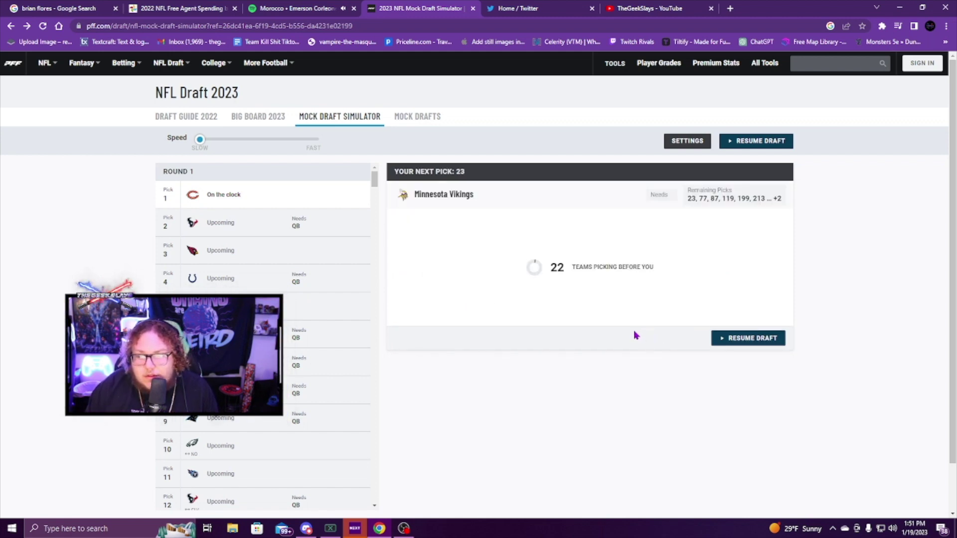
left_click(741, 146)
left_click(741, 146)
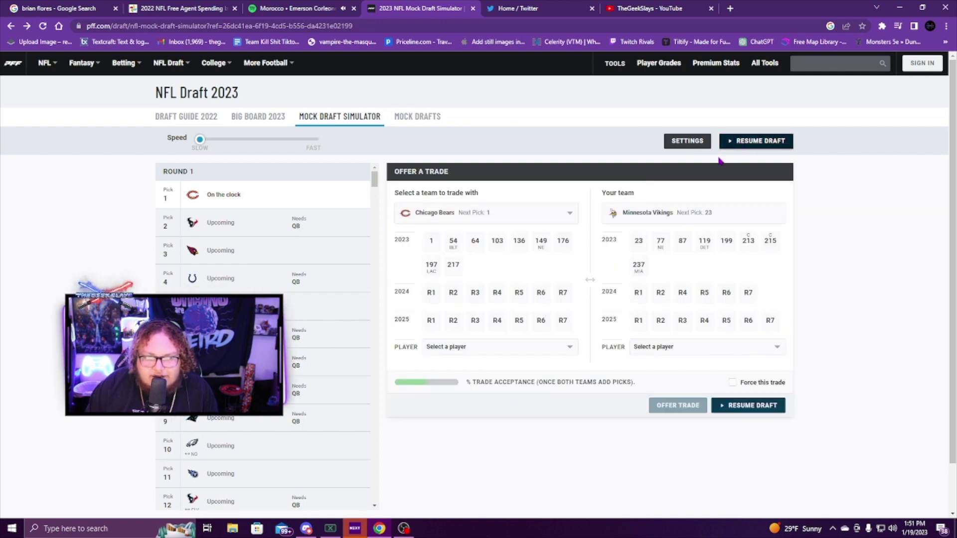
left_click(559, 219)
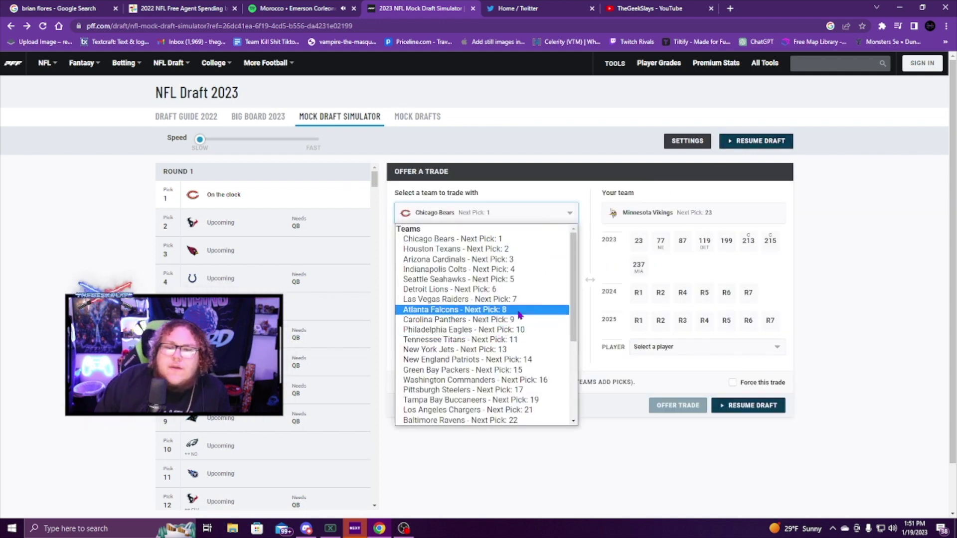
scroll(478, 349, "down", 3)
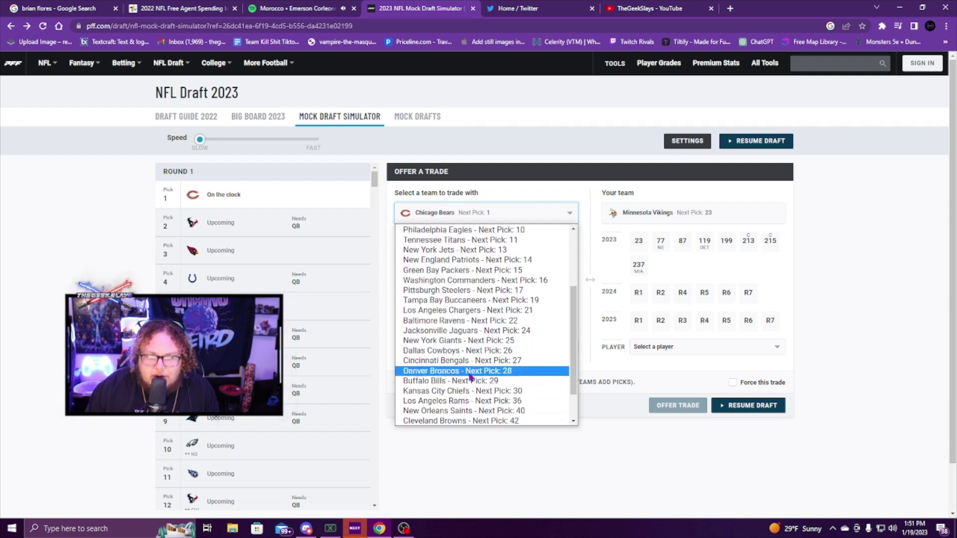
left_click(459, 384)
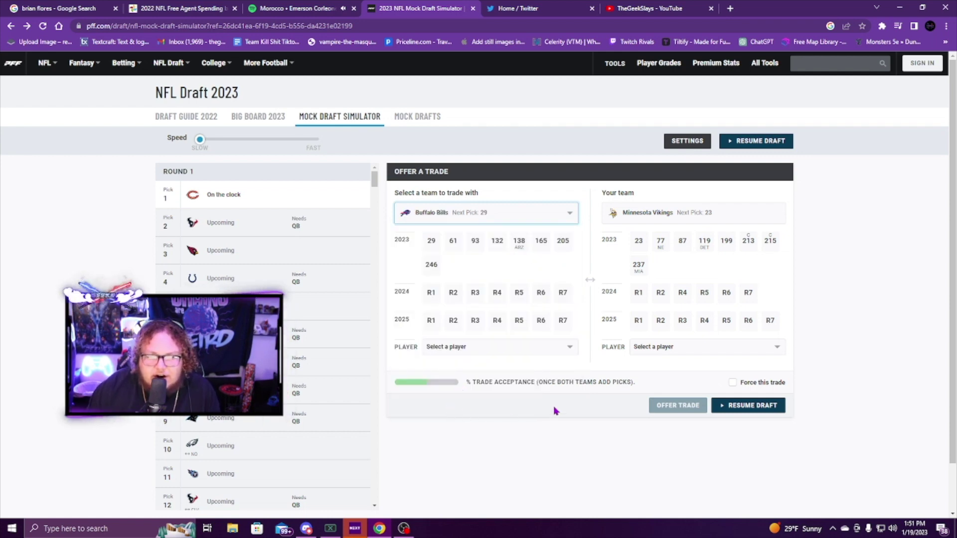
Offer the Bills wide receiver Adam Thielen and the Vikings' 2023 pick 215 for their 2023 picks 93 and 246
left_click(681, 347)
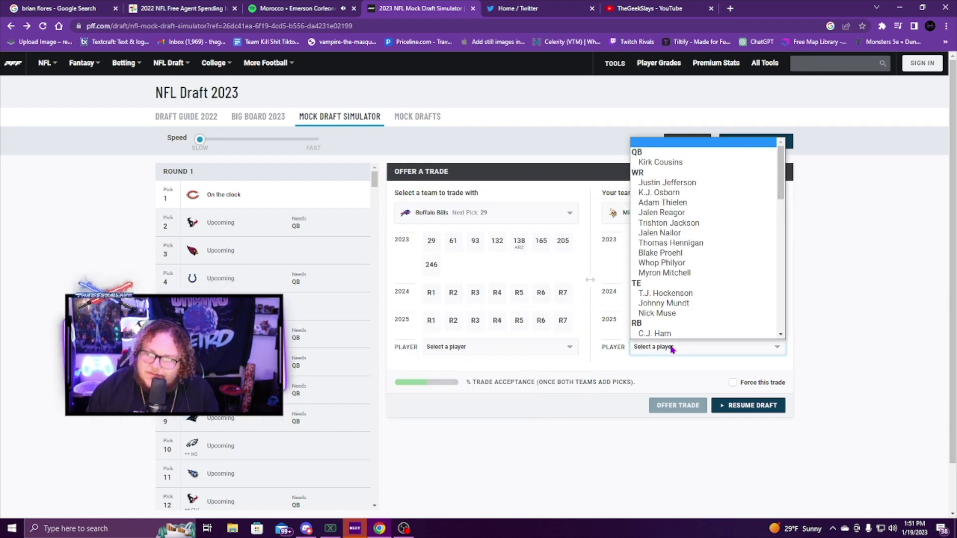
left_click(689, 196)
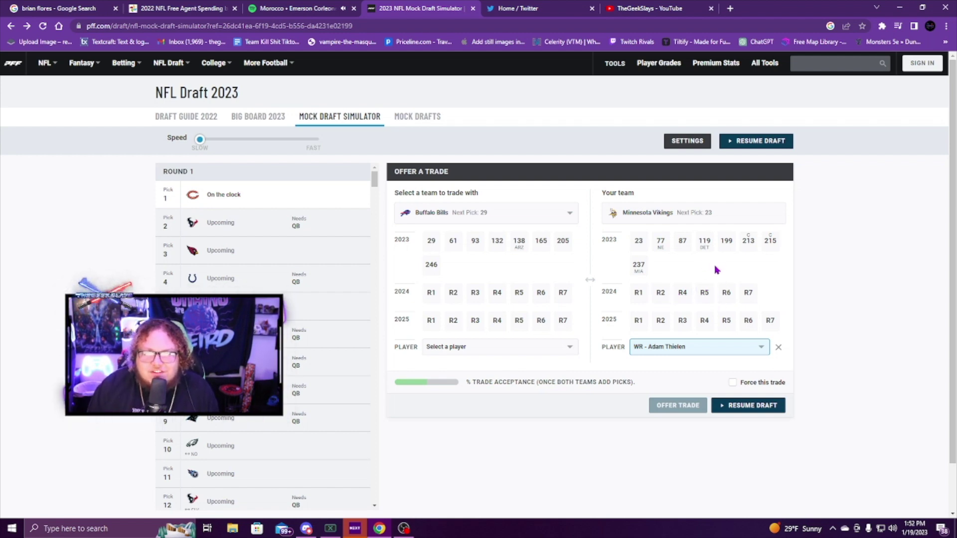
left_click(476, 249)
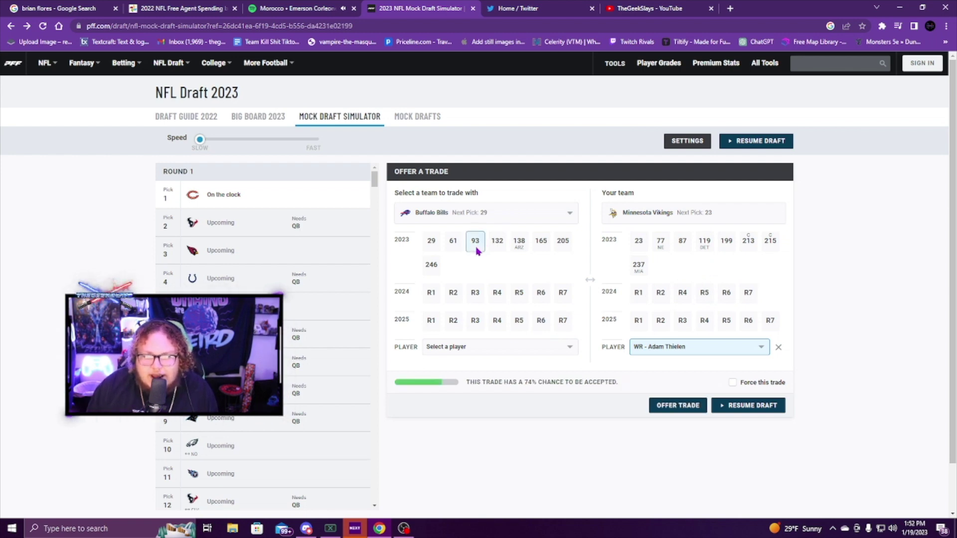
left_click(668, 406)
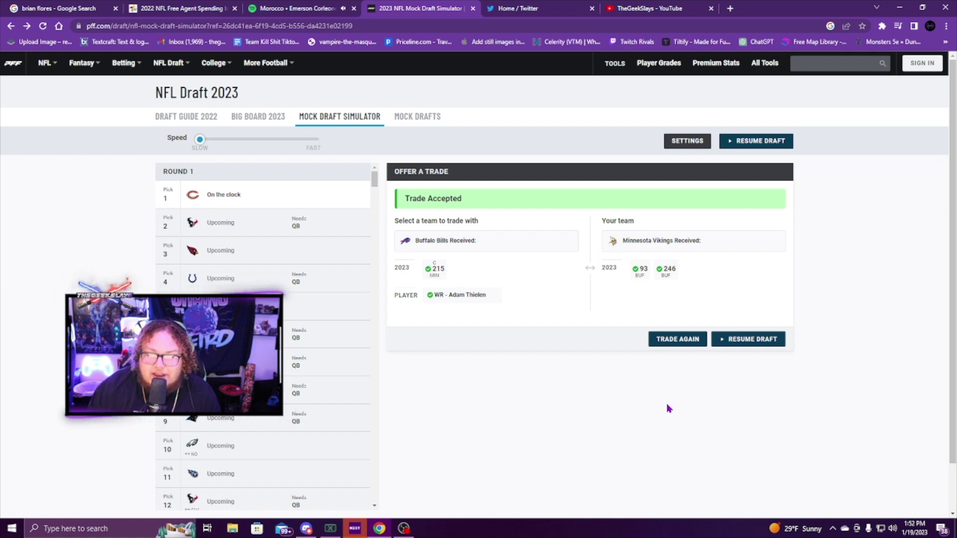
Start a new trade offering quarterback Kirk Cousins to the New York Jets for their 2023 pick 13
left_click(677, 339)
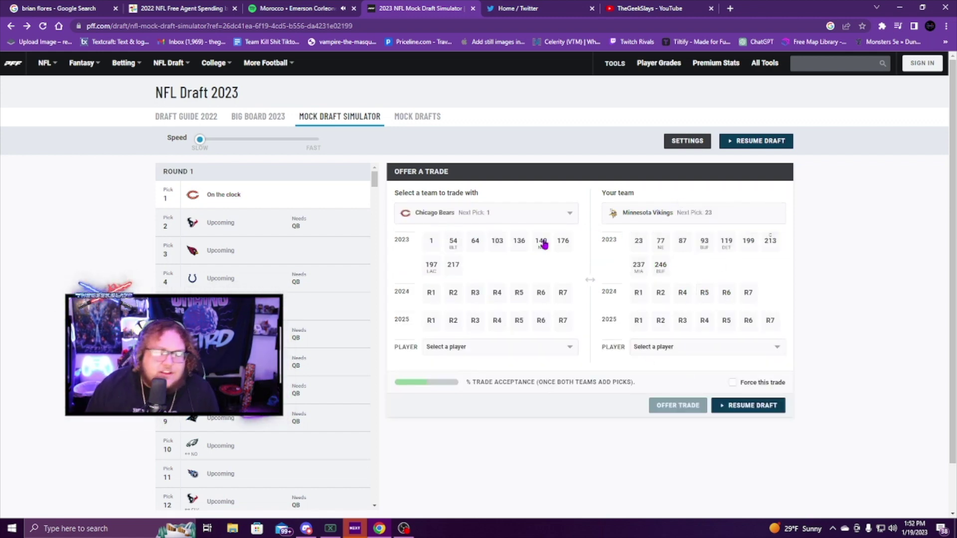
left_click(546, 215)
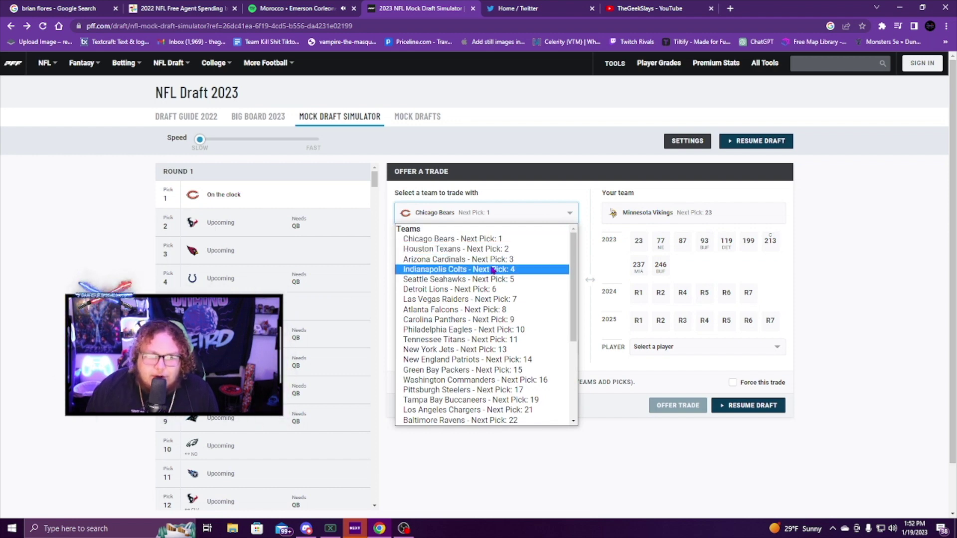
left_click(550, 206)
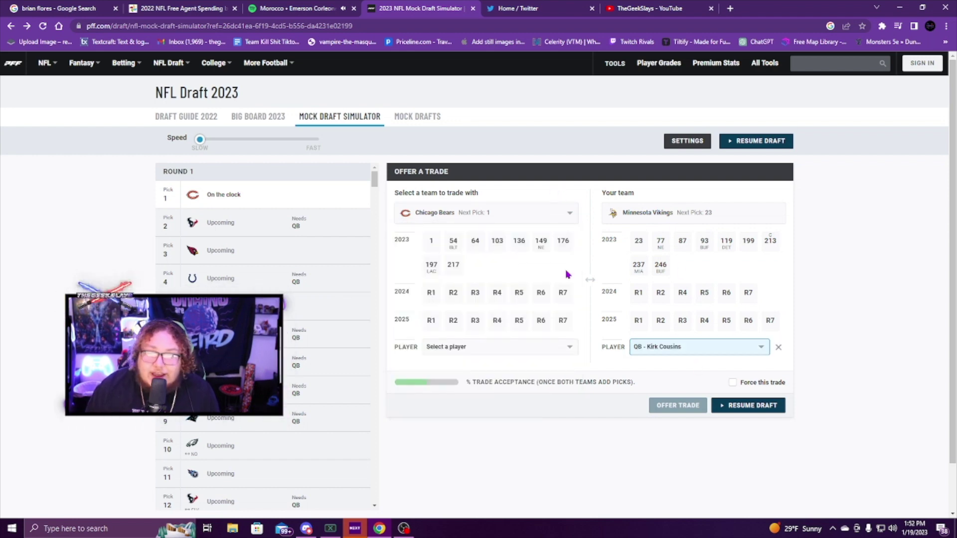
left_click(448, 223)
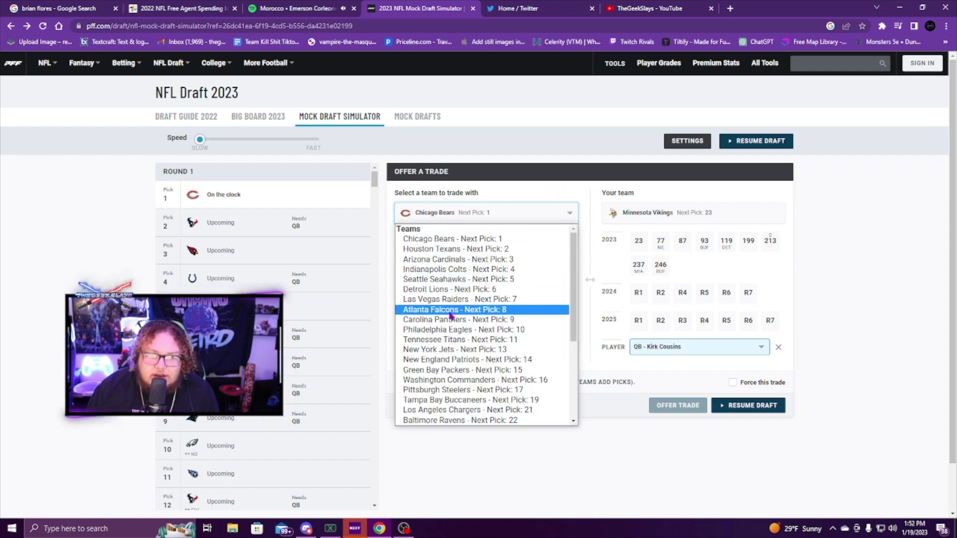
scroll(446, 299, "down", 3)
left_click(441, 251)
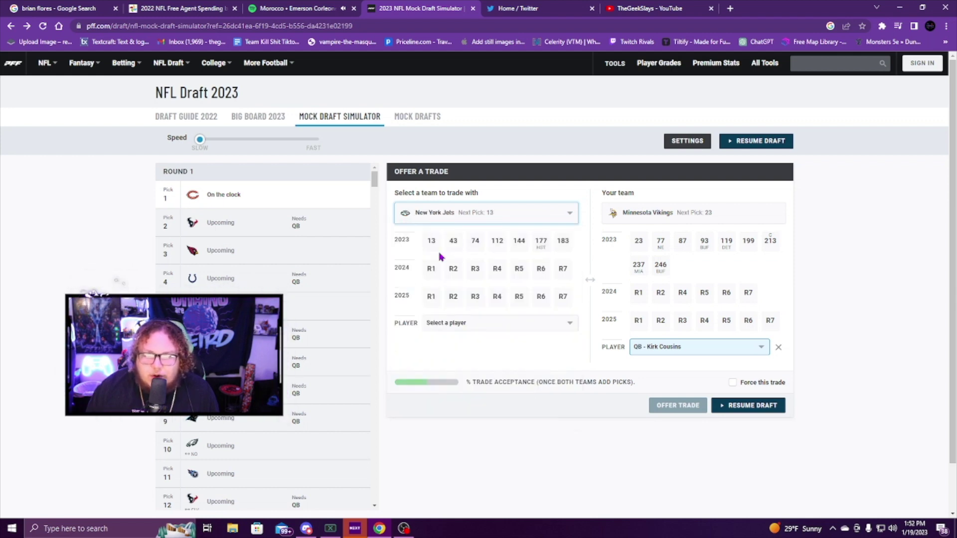
left_click(431, 246)
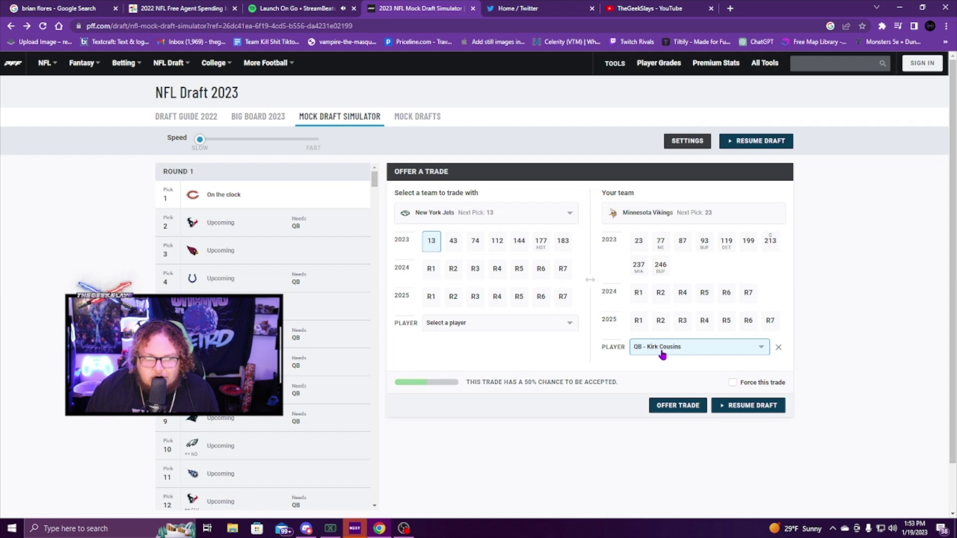
Try the Detroit Lions and the Las Vegas Raiders as partners for Kirk Cousins, requesting the Raiders' 2023 pick 7
left_click(436, 219)
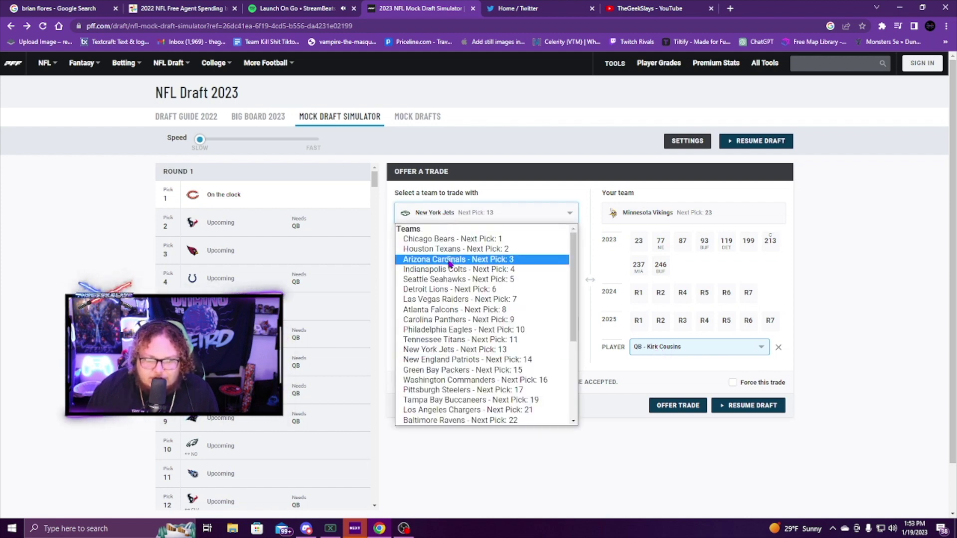
left_click(468, 290)
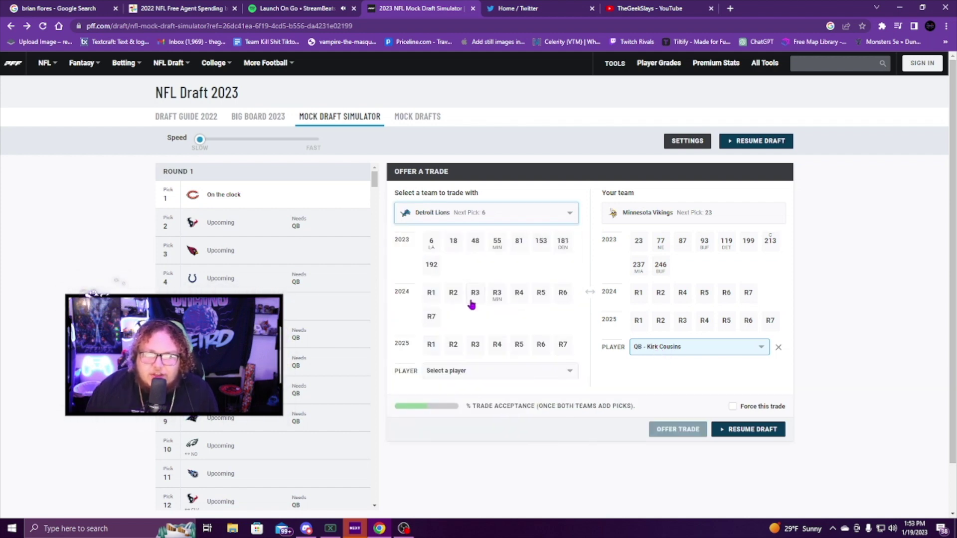
left_click(493, 219)
left_click(479, 300)
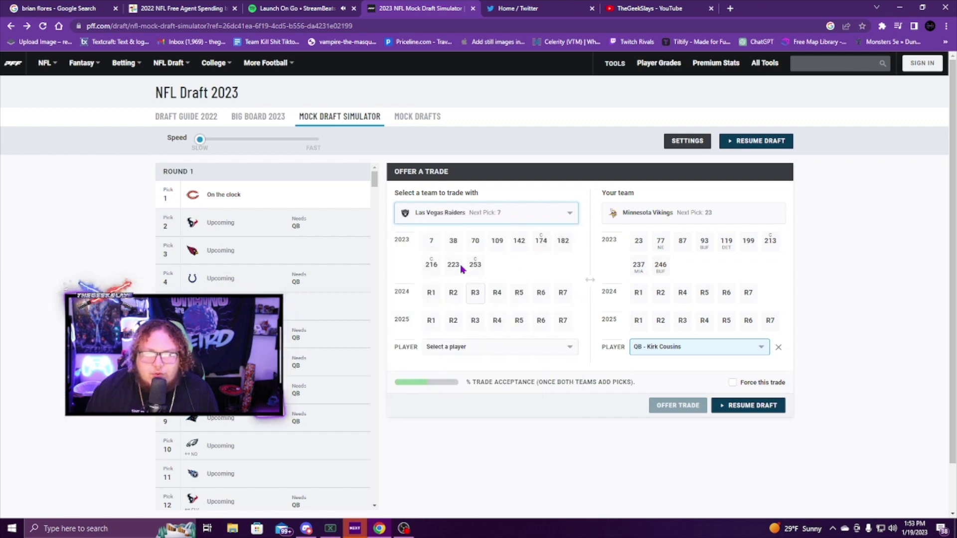
left_click(430, 243)
left_click(430, 244)
left_click(431, 241)
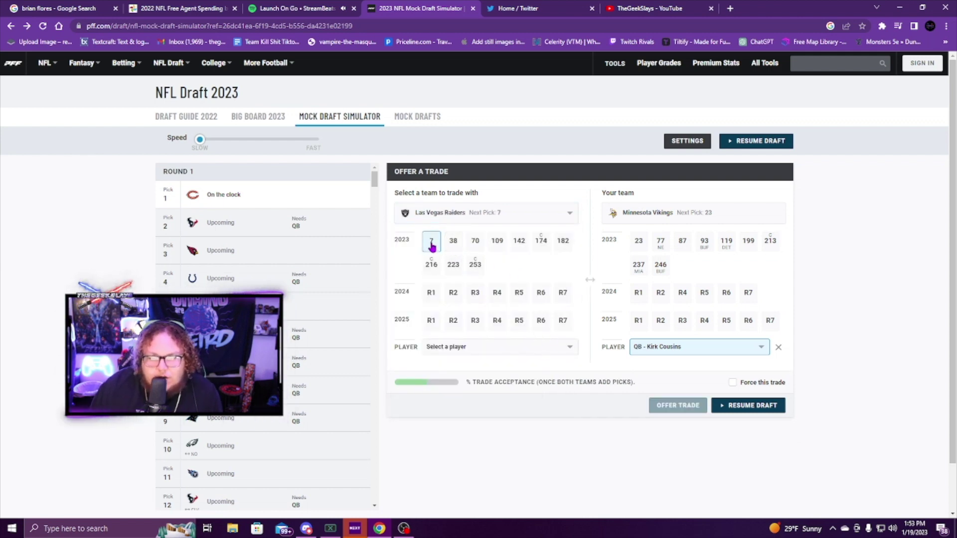
Switch the trade partner back to the New York Jets and request their 2023 pick 13 for Kirk Cousins
left_click(449, 214)
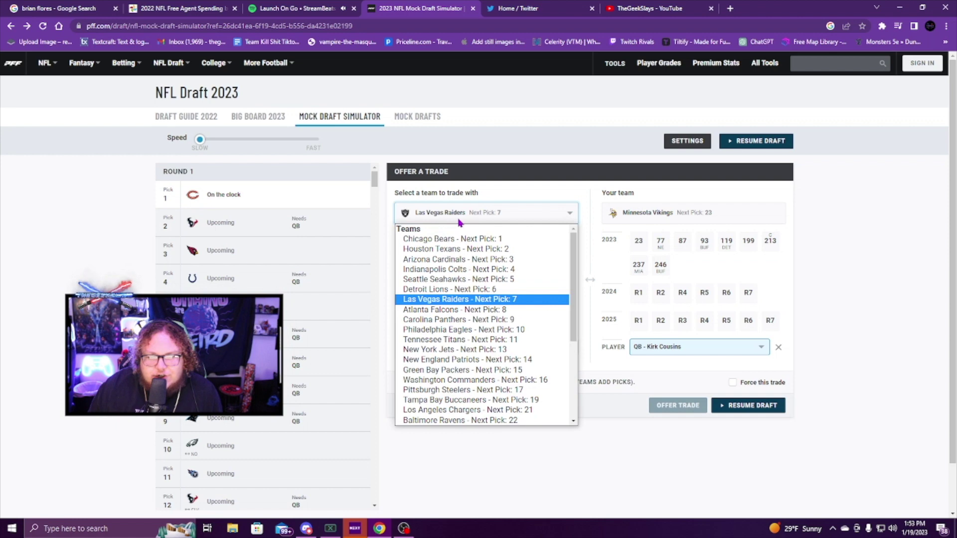
left_click(489, 351)
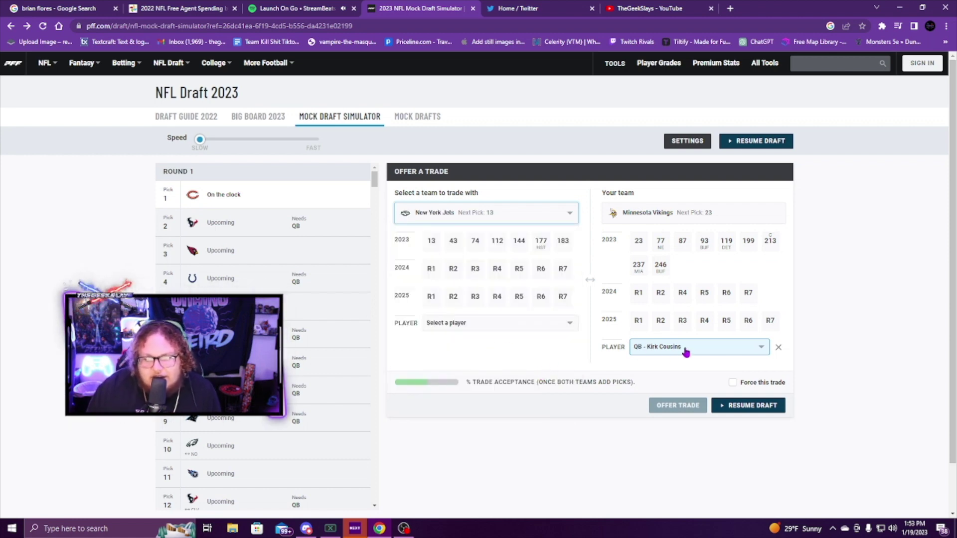
left_click(431, 241)
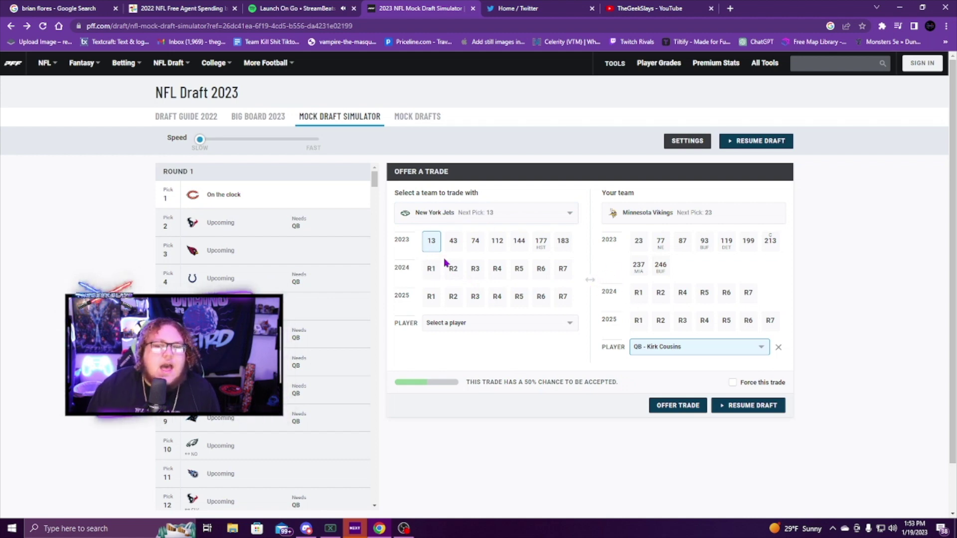
left_click(455, 217)
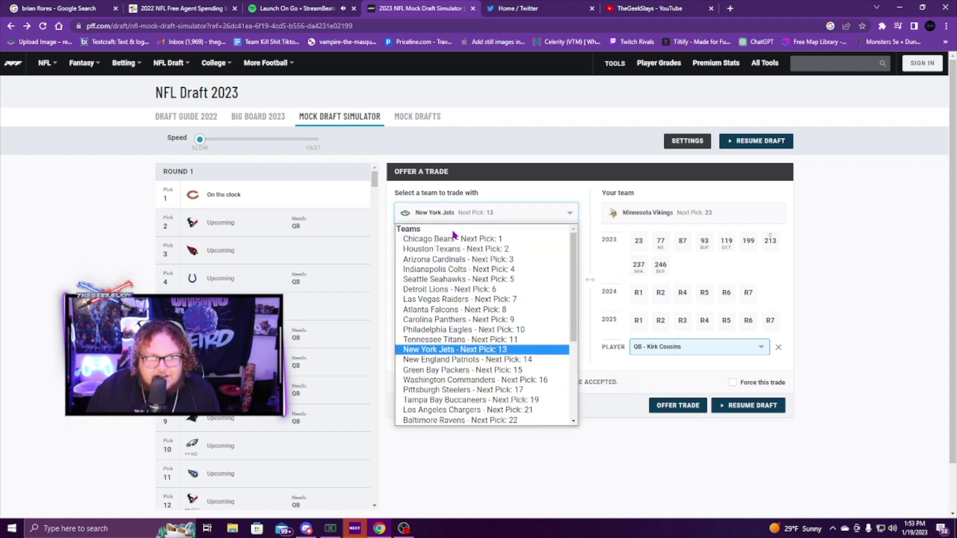
left_click(539, 197)
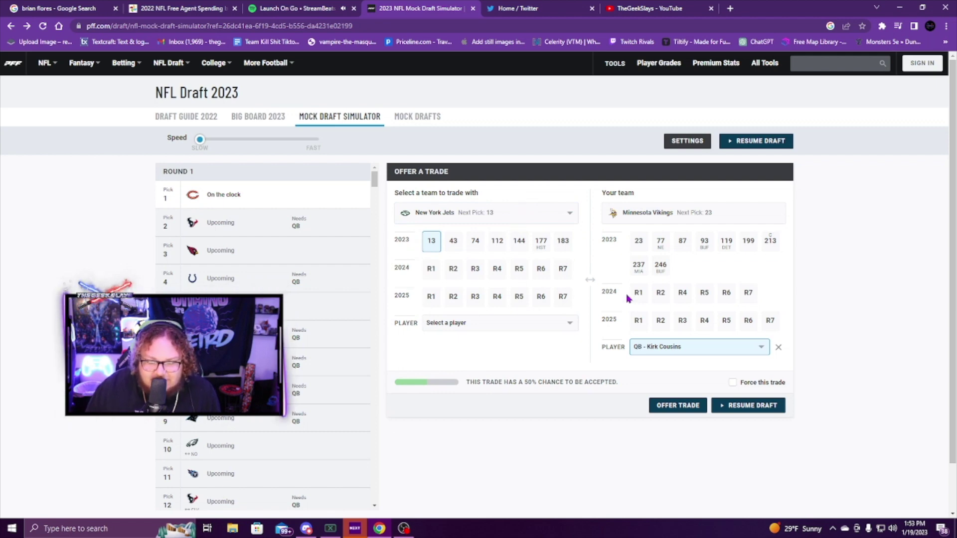
Try offering the Jets the Vikings' 2023 pick 119 with Kirk Cousins for pick 13, and remove pick 119 again
left_click(727, 242)
left_click(751, 249)
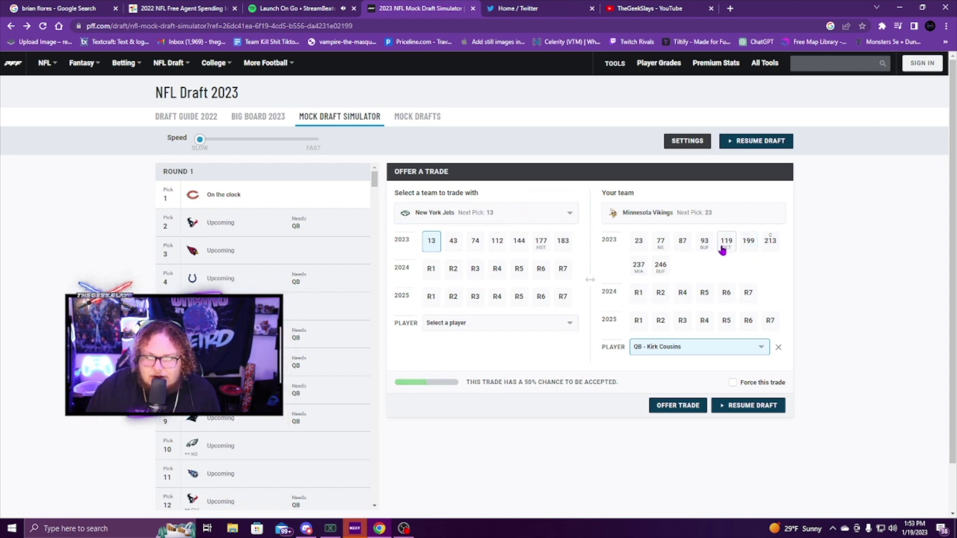
left_click(731, 246)
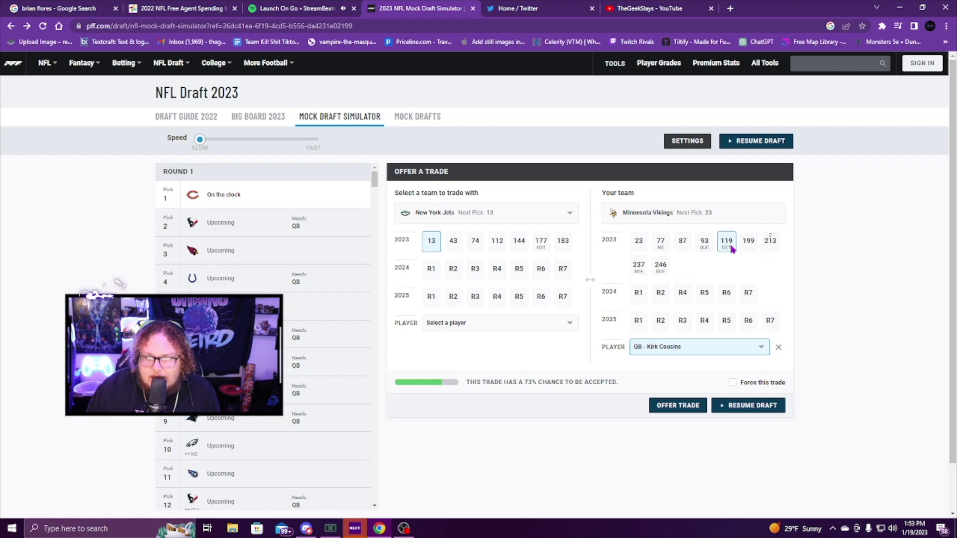
left_click(680, 404)
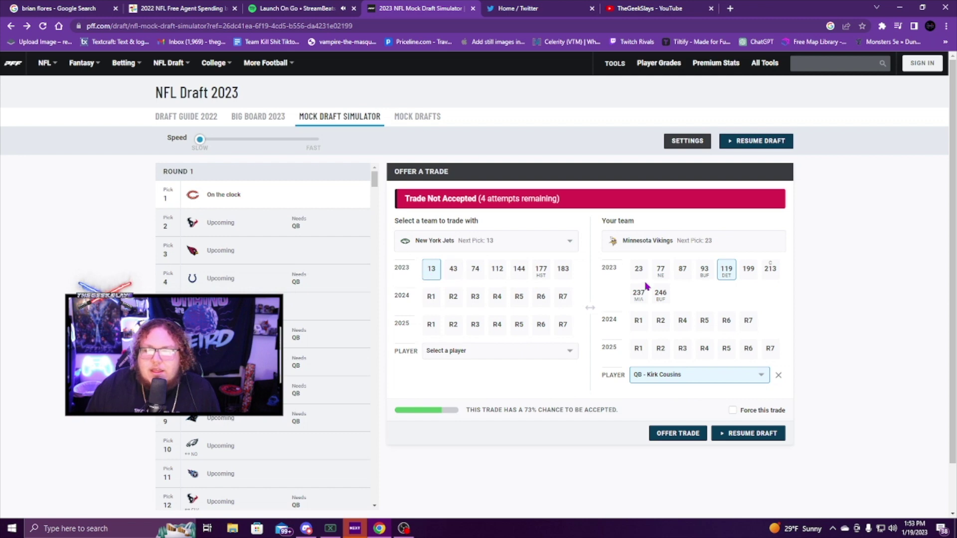
left_click(726, 269)
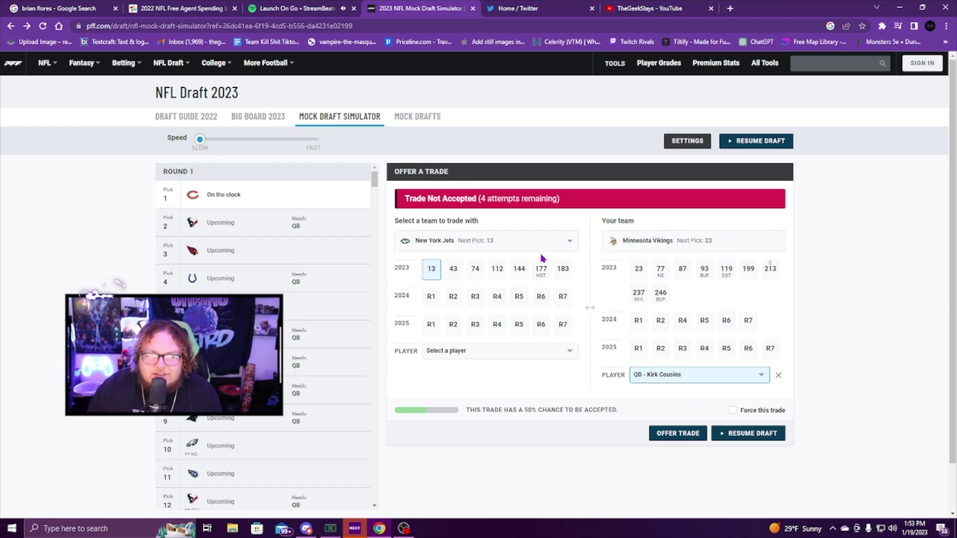
left_click(532, 241)
scroll(486, 375, "down", 3)
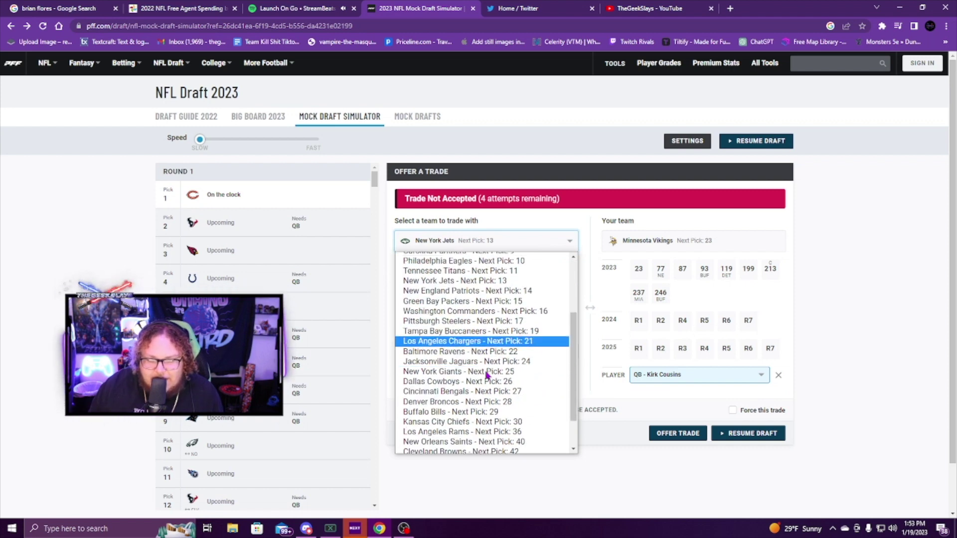
scroll(495, 348, "down", 2)
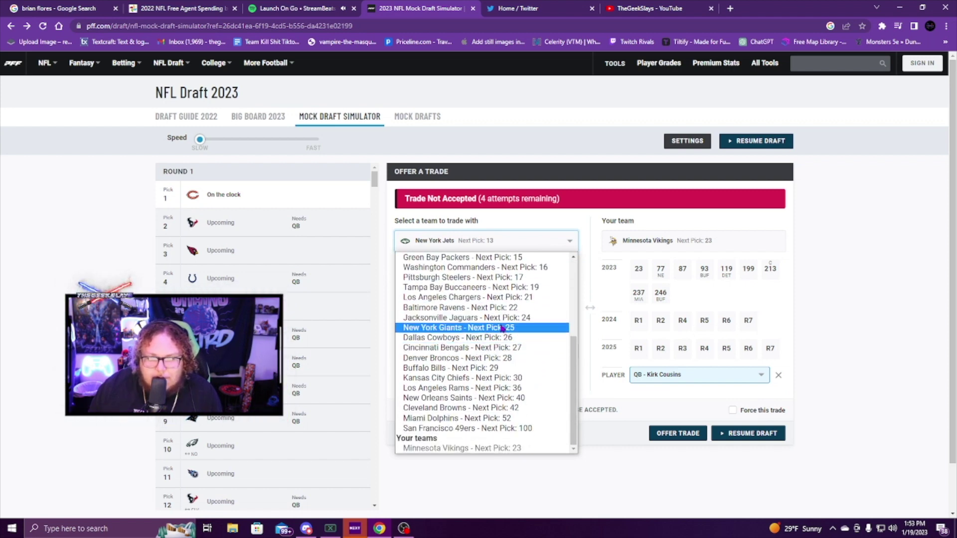
scroll(518, 373, "up", 5)
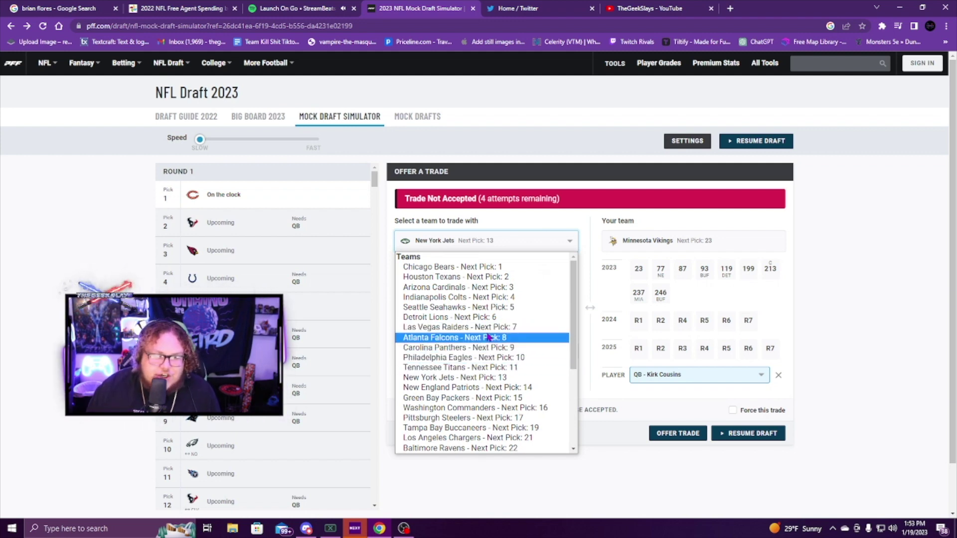
left_click(490, 241)
left_click(494, 240)
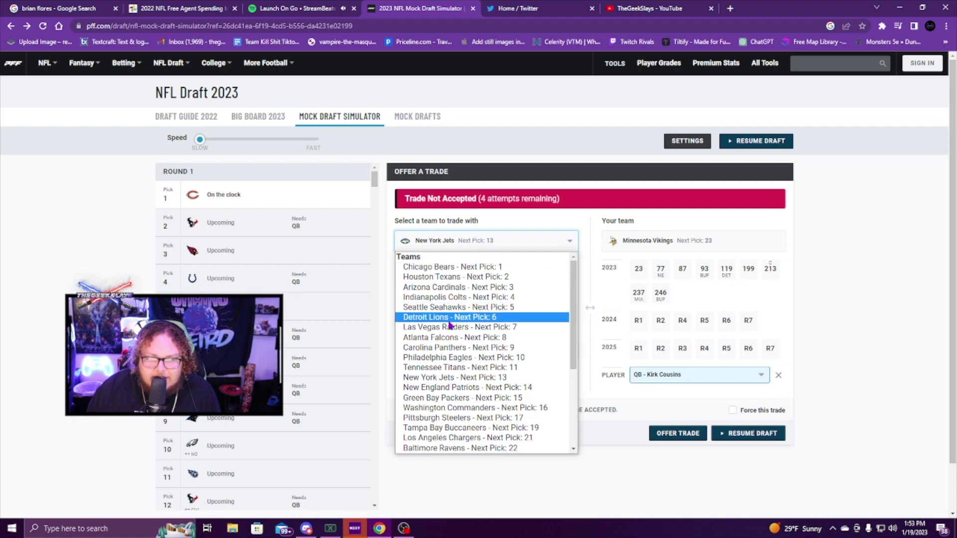
Replace Kirk Cousins with safety Harrison Smith as the Vikings' player in the trade offer
left_click(698, 374)
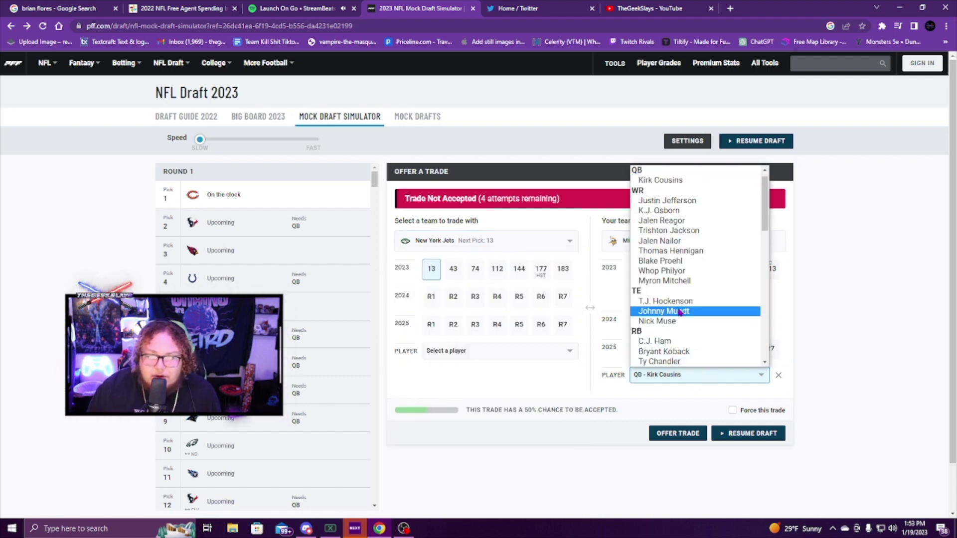
scroll(708, 299, "down", 2)
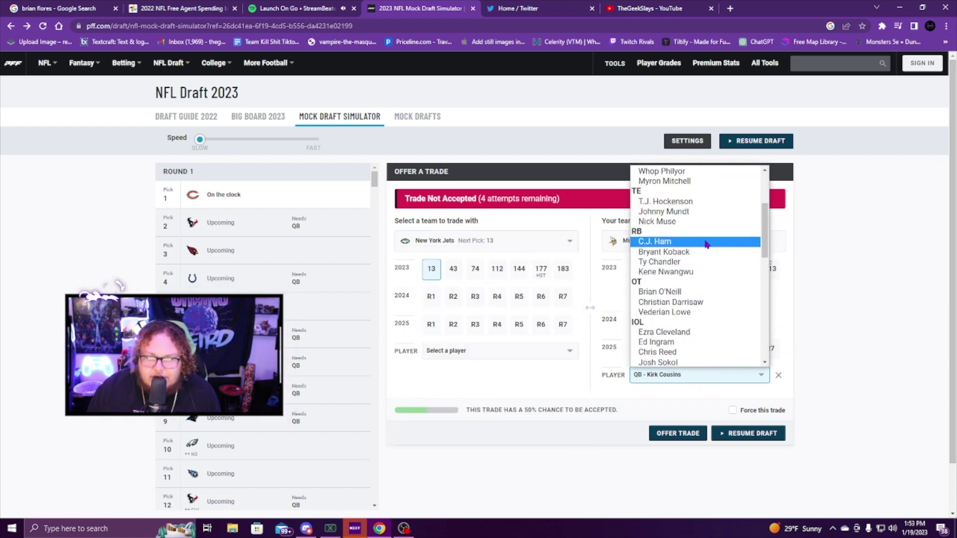
scroll(708, 243, "down", 2)
scroll(710, 239, "down", 2)
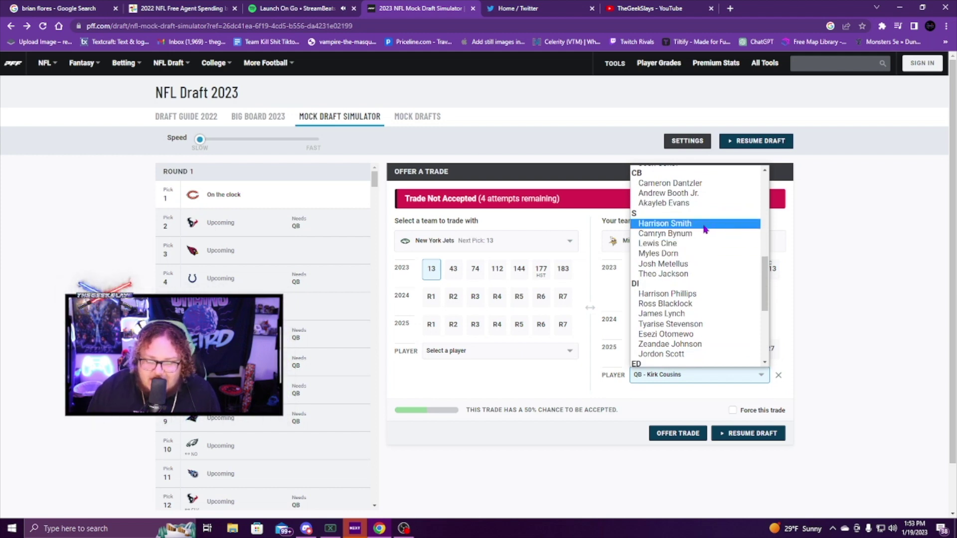
left_click(705, 224)
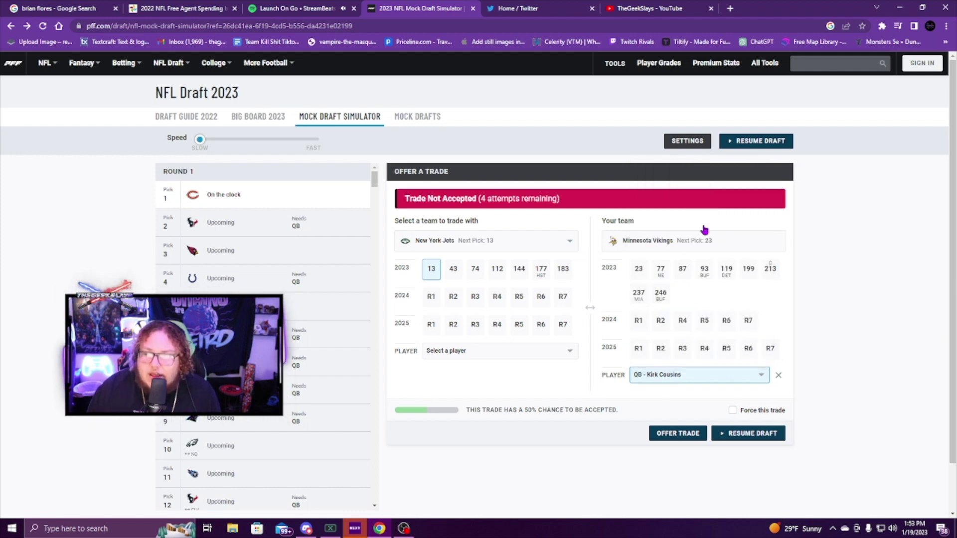
Look through the possible trade partners for Harrison Smith and try the Green Bay Packers
left_click(536, 246)
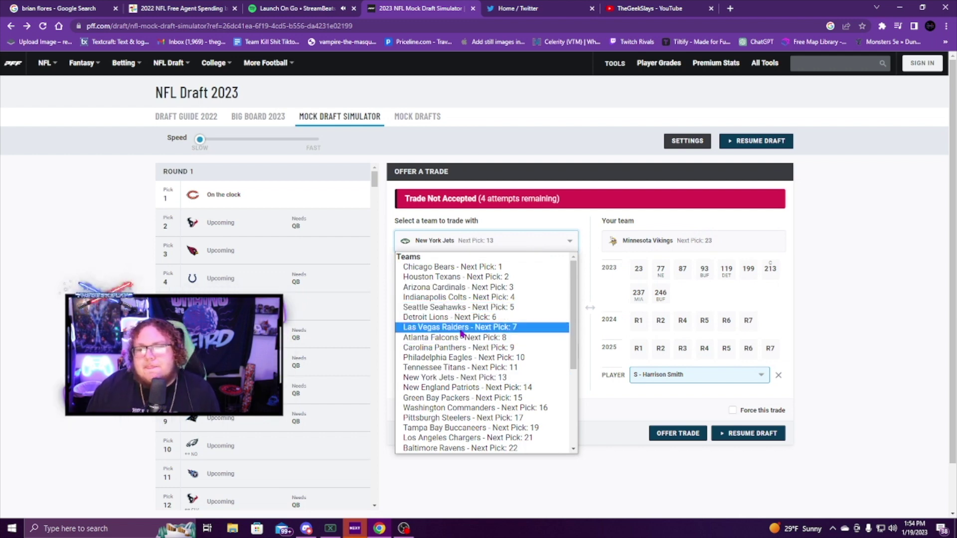
scroll(488, 347, "down", 3)
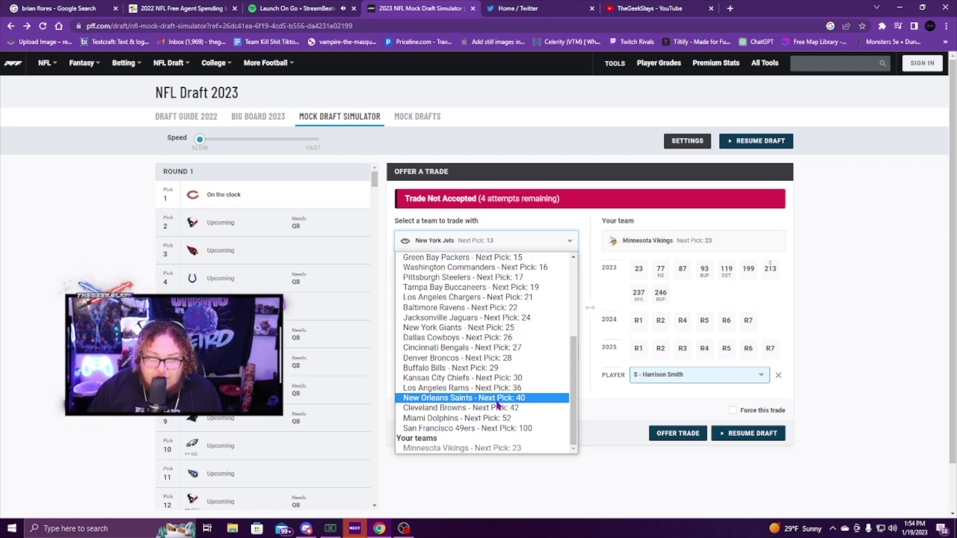
scroll(484, 359, "up", 5)
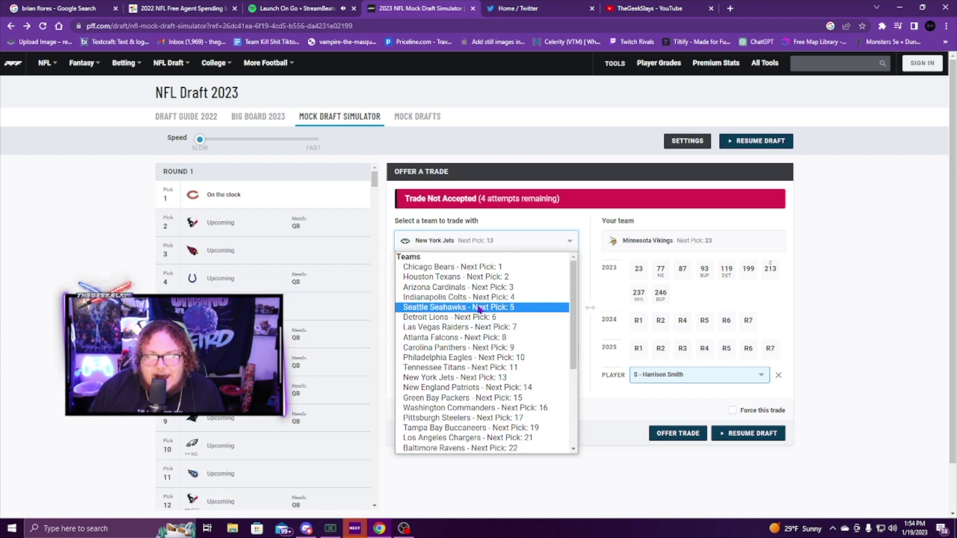
scroll(493, 298, "down", 2)
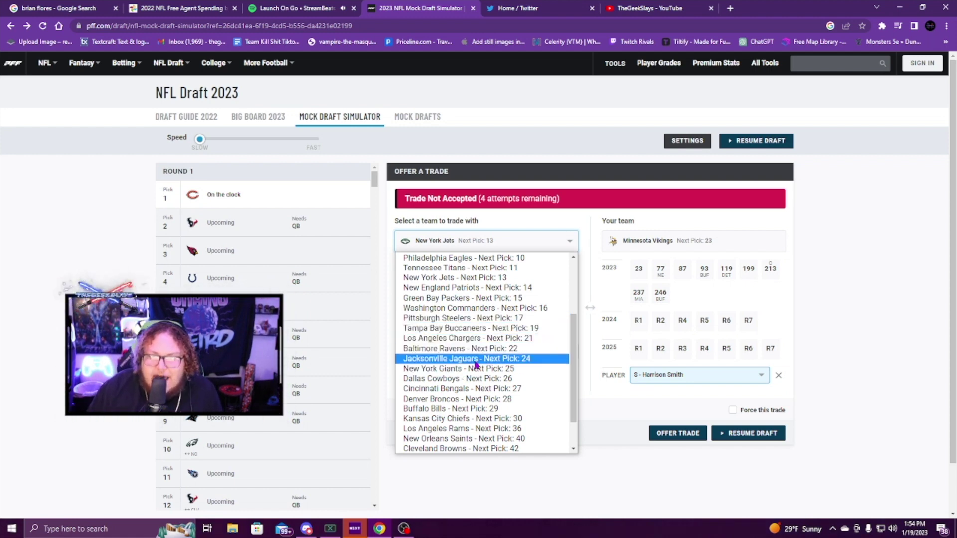
scroll(473, 356, "down", 2)
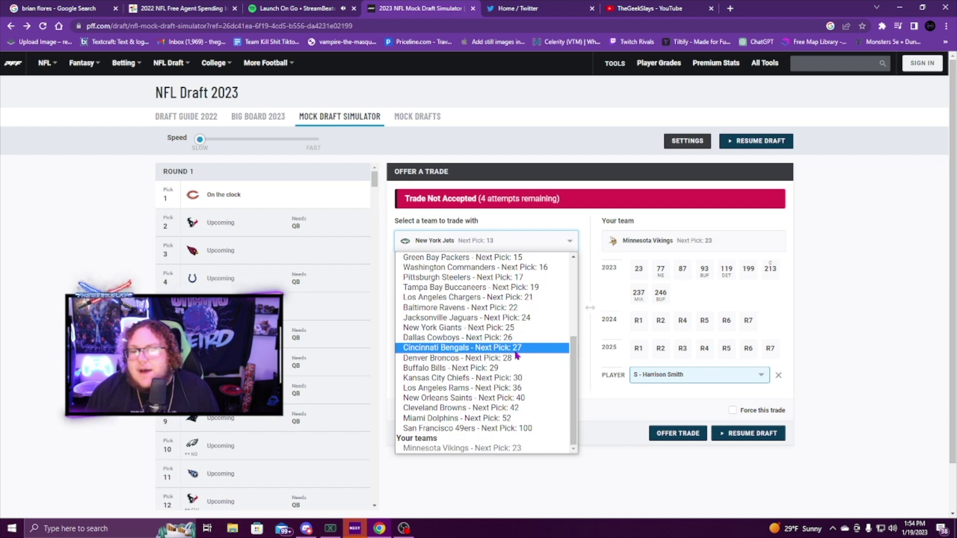
left_click(513, 257)
left_click(486, 241)
left_click(489, 234)
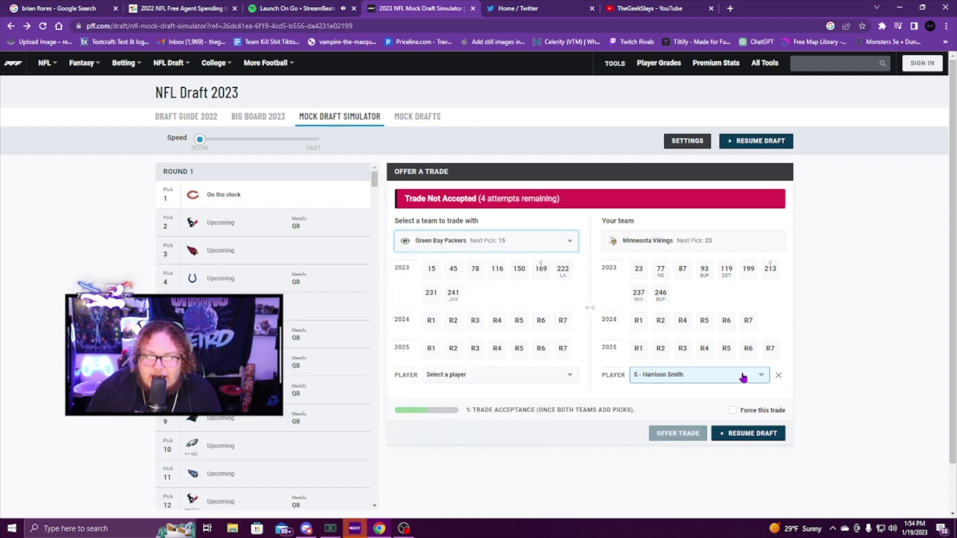
left_click(698, 374)
scroll(712, 328, "down", 3)
left_click(506, 228)
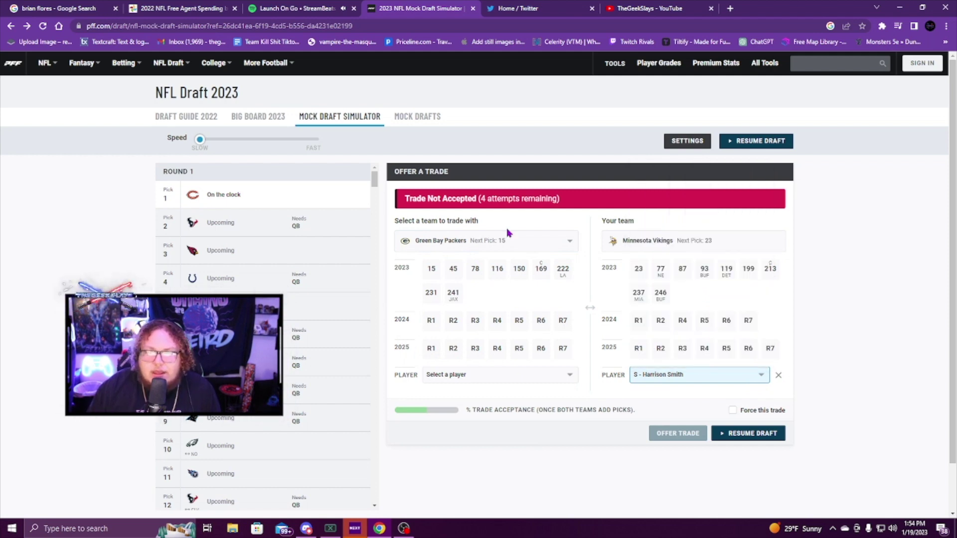
Try the New England Patriots as the partner for Harrison Smith, adding and removing their 2023 pick 76
left_click(507, 241)
scroll(508, 275, "down", 3)
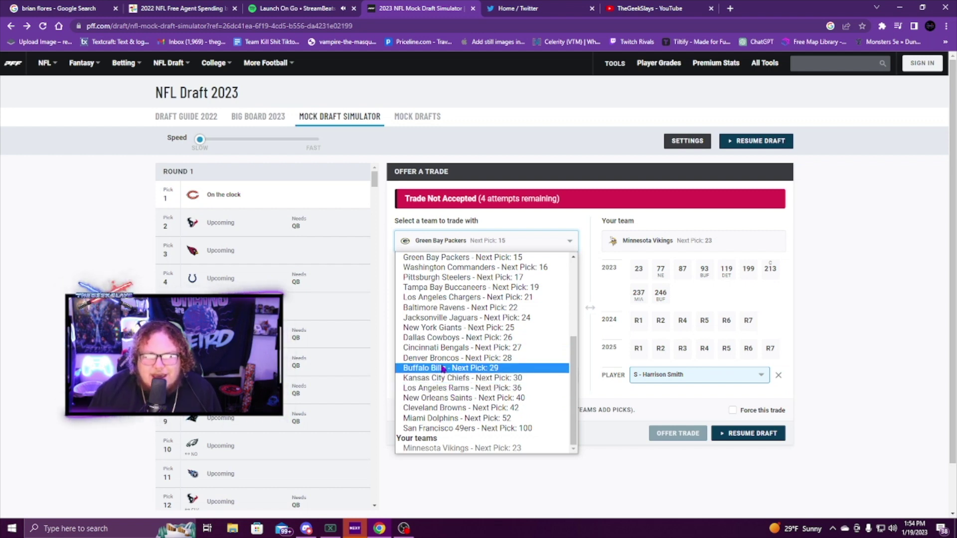
scroll(442, 368, "up", 1)
scroll(442, 368, "up", 3)
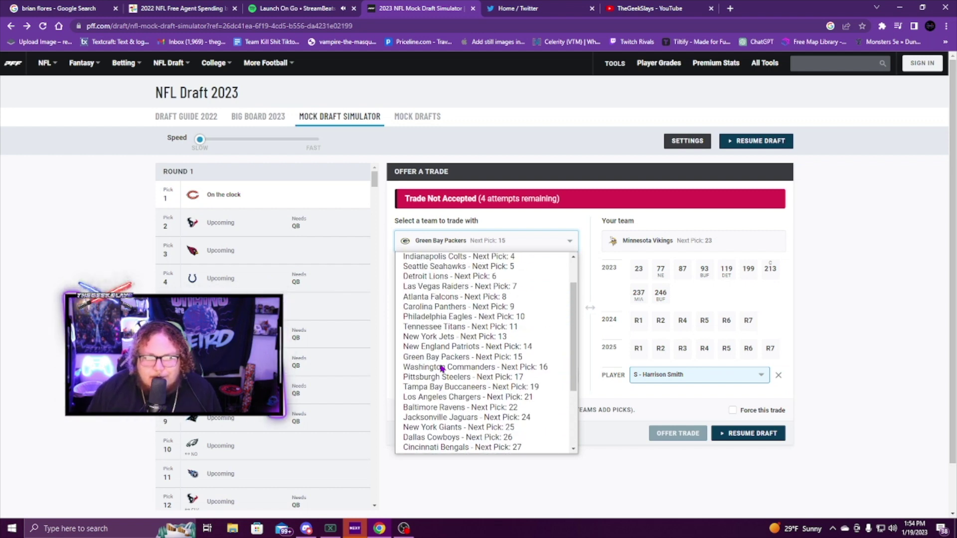
left_click(461, 349)
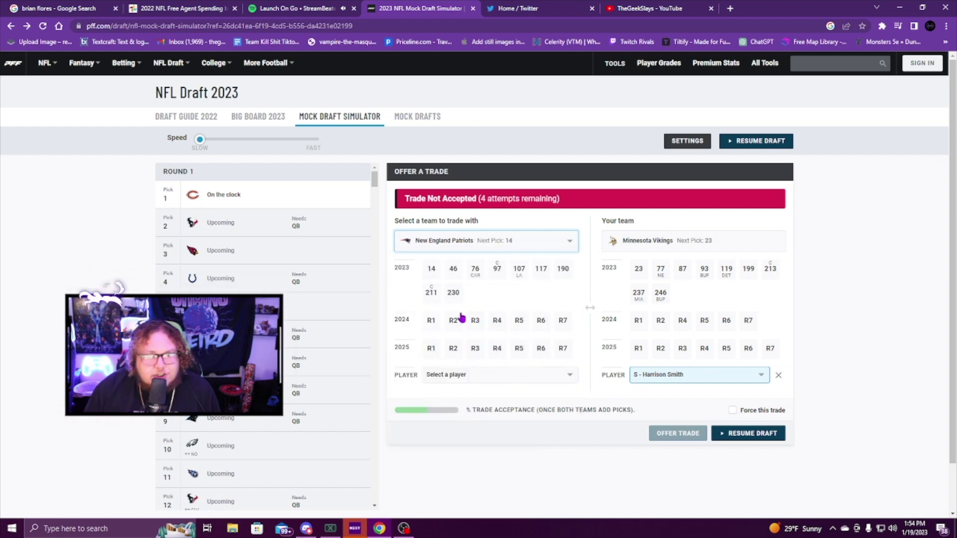
left_click(477, 276)
left_click(475, 272)
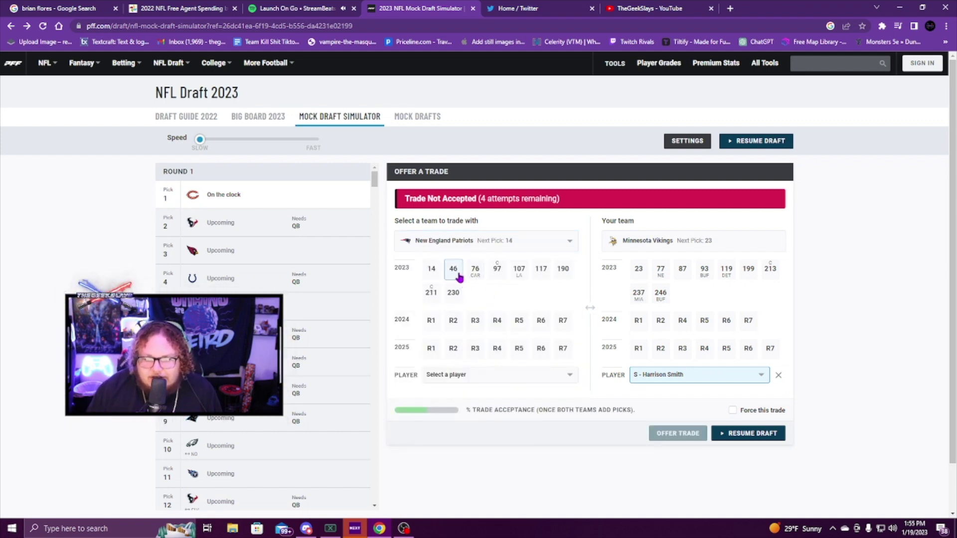
Offer Harrison Smith to the Cleveland Browns in exchange for their 2023 picks 99 and 234
left_click(479, 240)
scroll(520, 359, "down", 3)
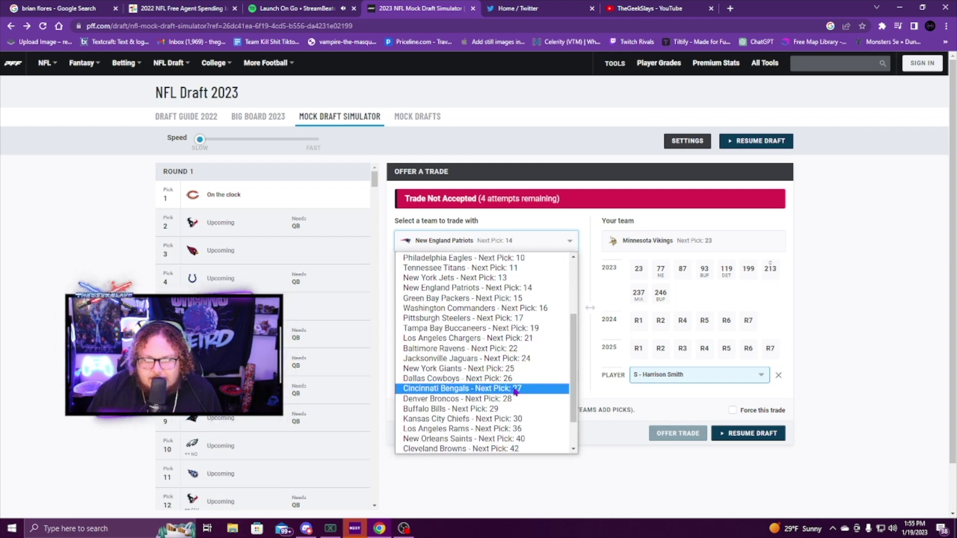
left_click(498, 334)
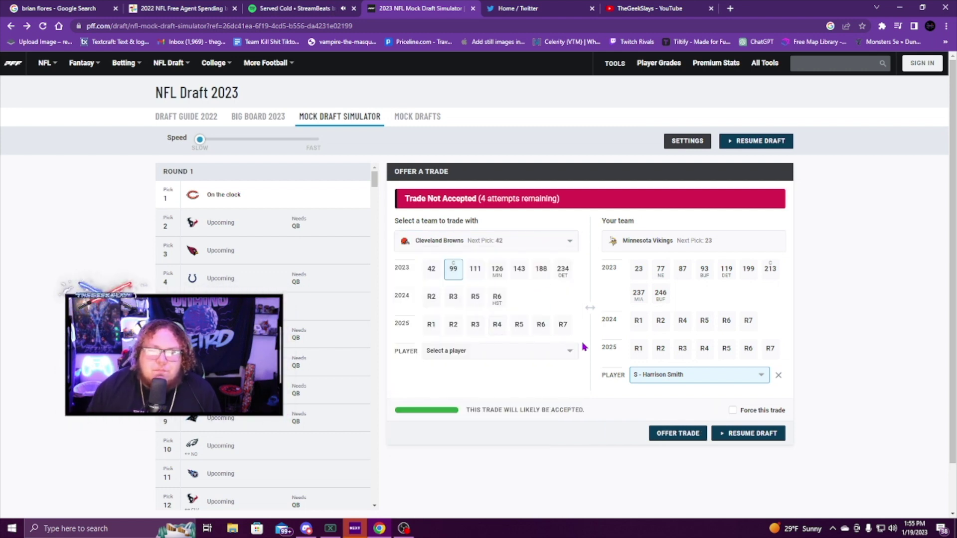
left_click(562, 277)
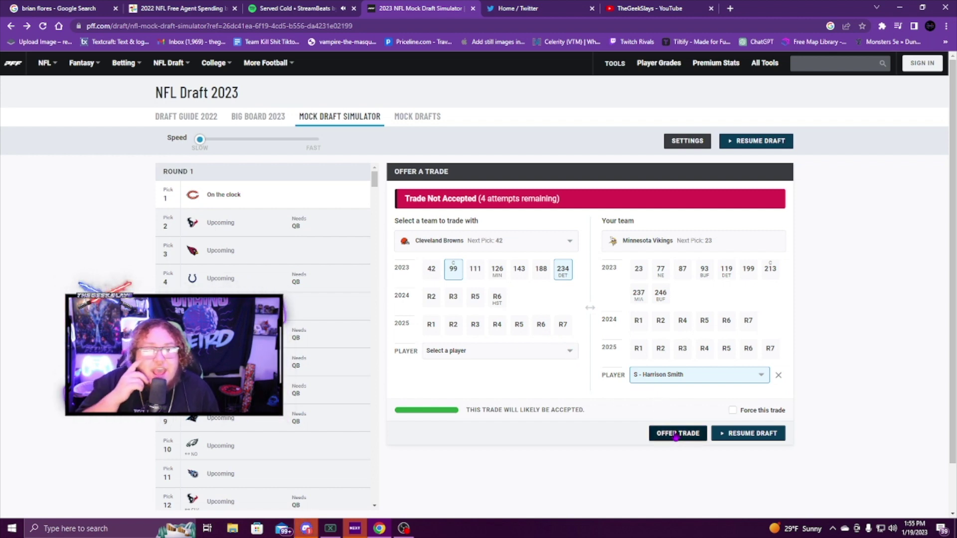
left_click(690, 435)
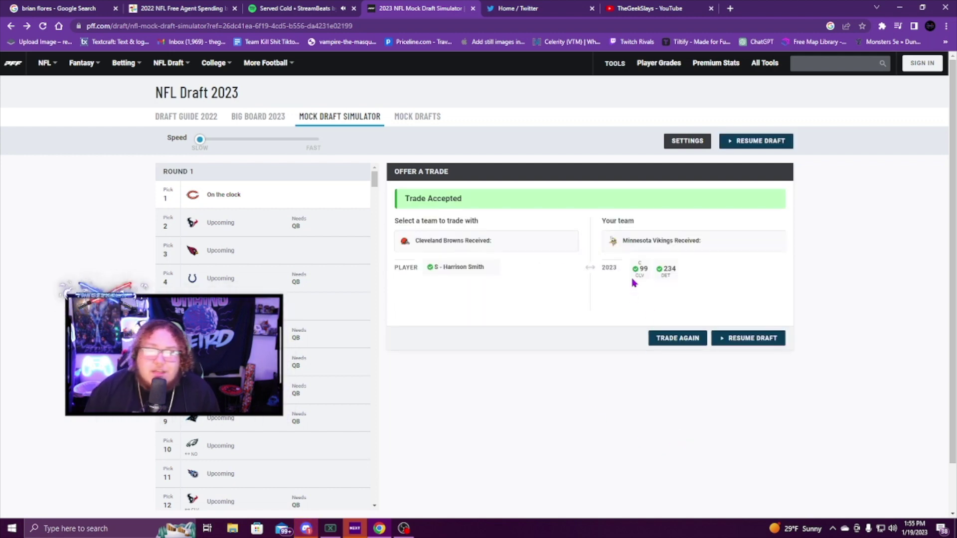
Start another trade and choose linebacker Eric Kendricks as the Vikings' player to offer
left_click(677, 339)
left_click(753, 143)
left_click(753, 143)
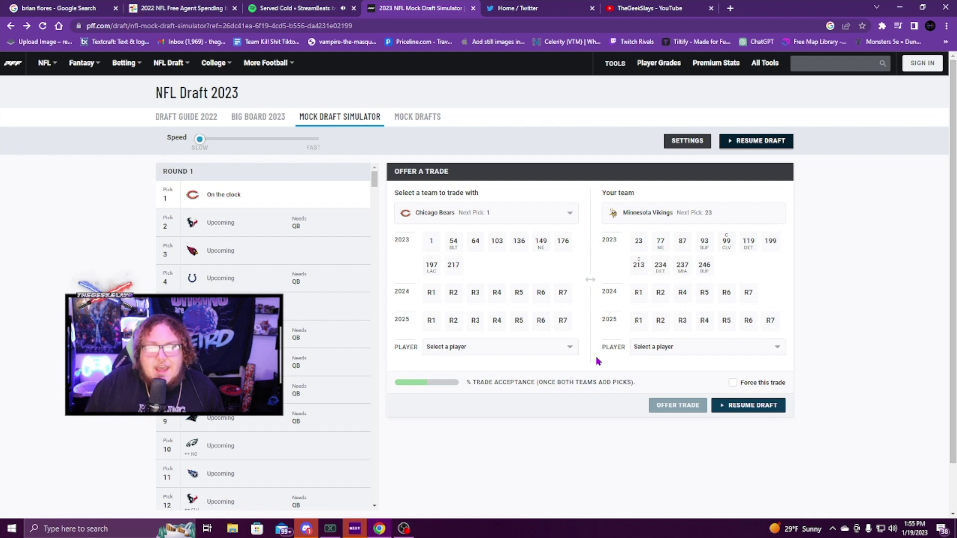
left_click(676, 353)
scroll(723, 315, "down", 5)
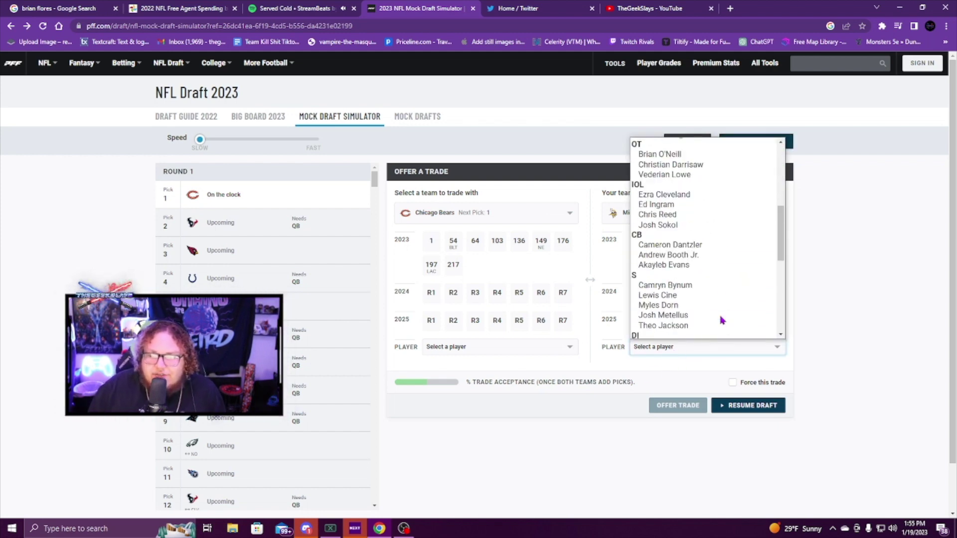
scroll(713, 271, "down", 3)
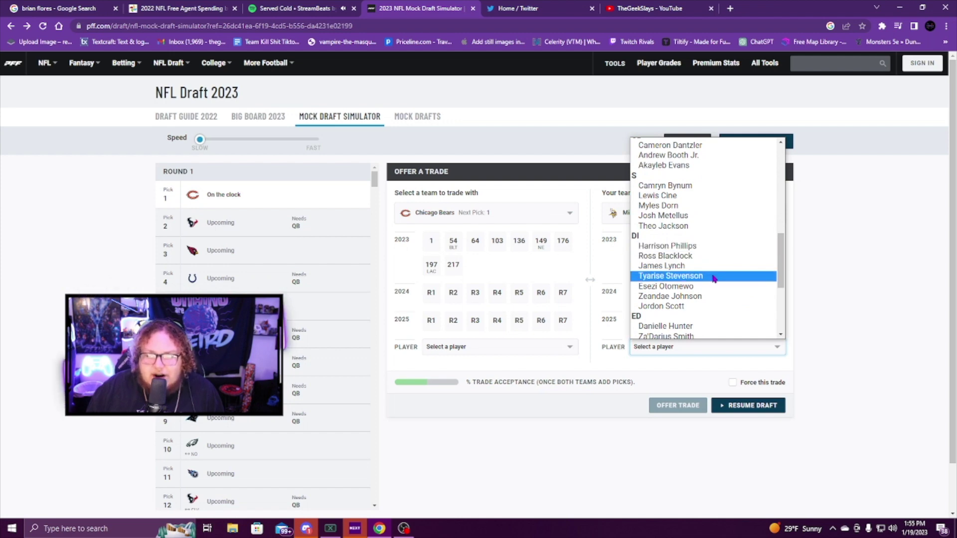
scroll(717, 269, "down", 3)
scroll(695, 234, "down", 2)
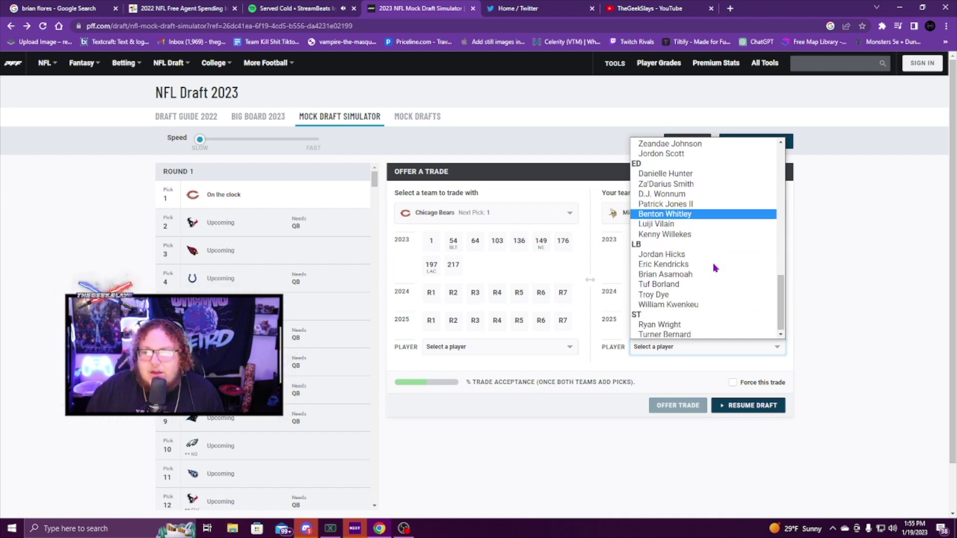
left_click(688, 264)
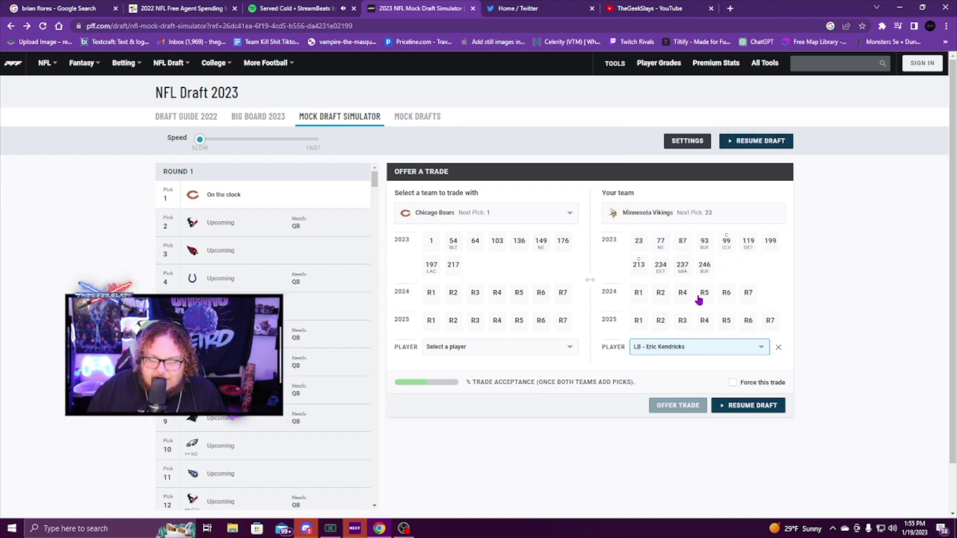
left_click(543, 347)
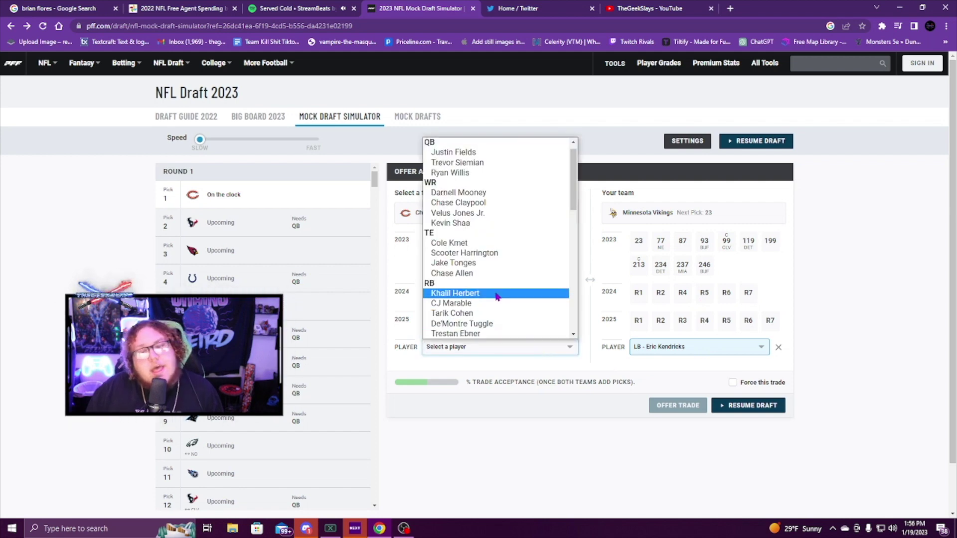
left_click(404, 311)
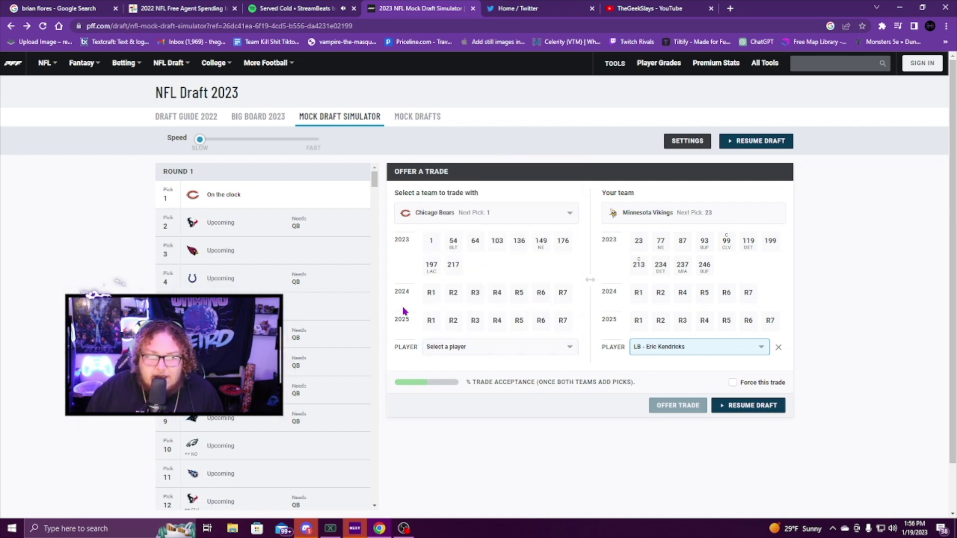
left_click(478, 211)
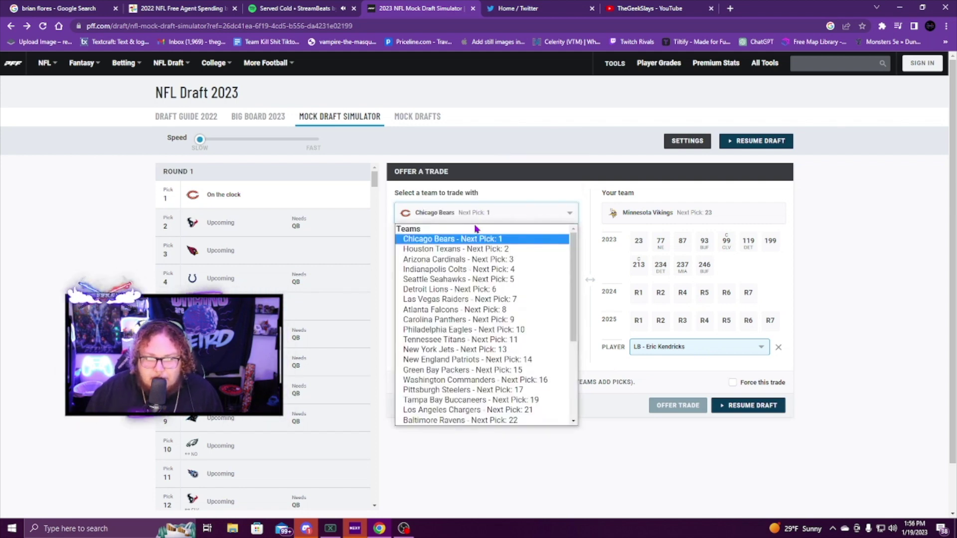
left_click(534, 215)
Offer edge defender Danielle Hunter instead of Eric Kendricks and look through the possible trade partners
left_click(703, 348)
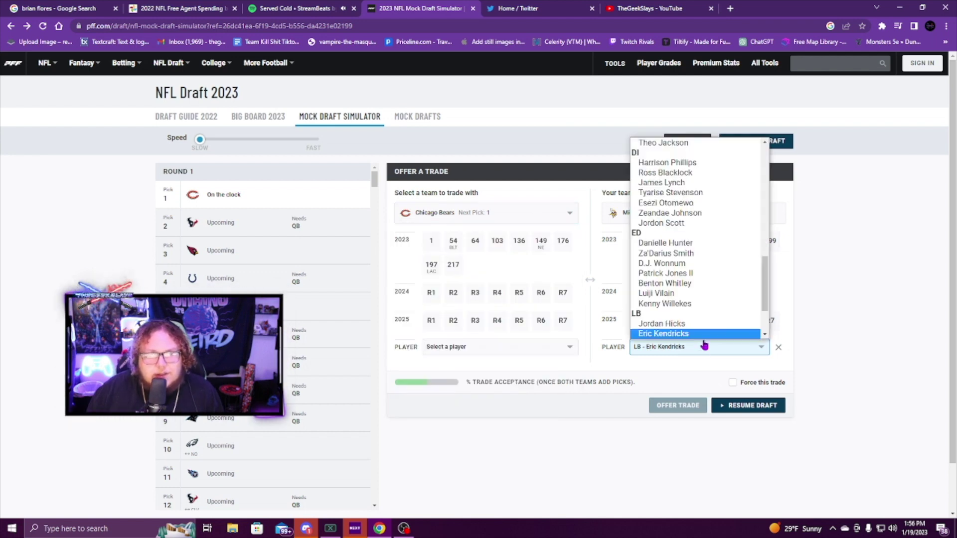
left_click(683, 245)
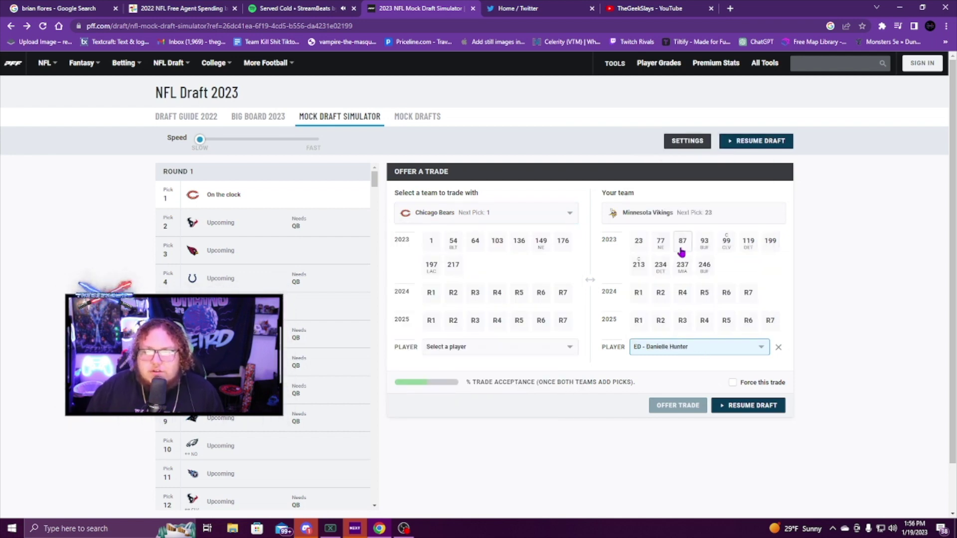
left_click(546, 209)
left_click(561, 214)
left_click(565, 213)
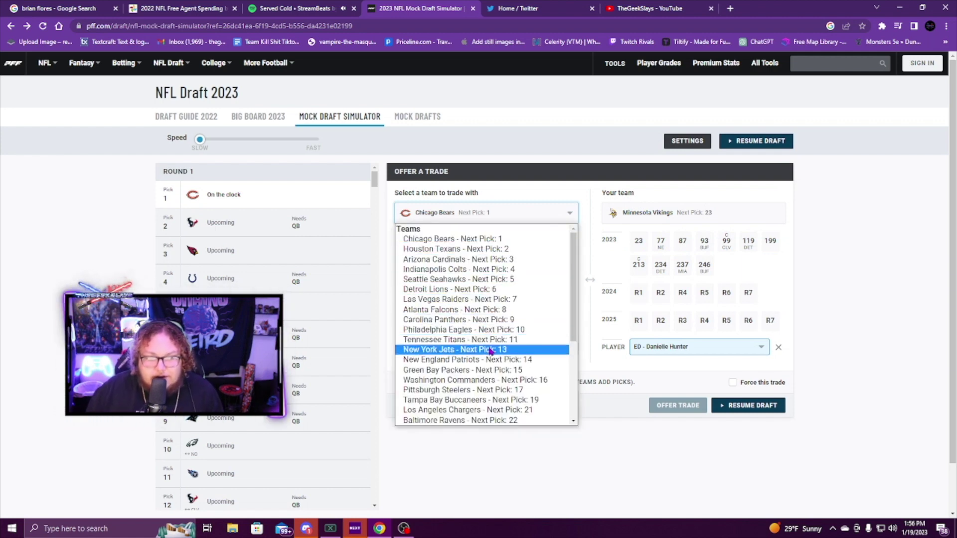
scroll(489, 359, "down", 2)
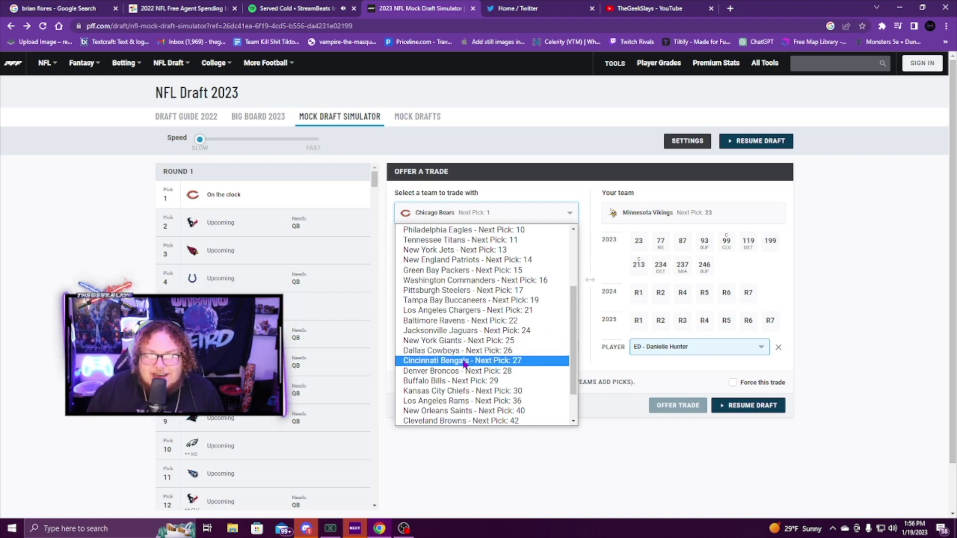
Try the Jacksonville Jaguars as the partner for Danielle Hunter, adding and removing their first two 2023 picks
left_click(450, 330)
left_click(432, 242)
left_click(433, 244)
left_click(455, 244)
left_click(455, 246)
left_click(455, 244)
left_click(454, 242)
Switch the trade partner for Danielle Hunter to the New York Giants
left_click(493, 214)
scroll(507, 358, "down", 1)
scroll(507, 359, "down", 2)
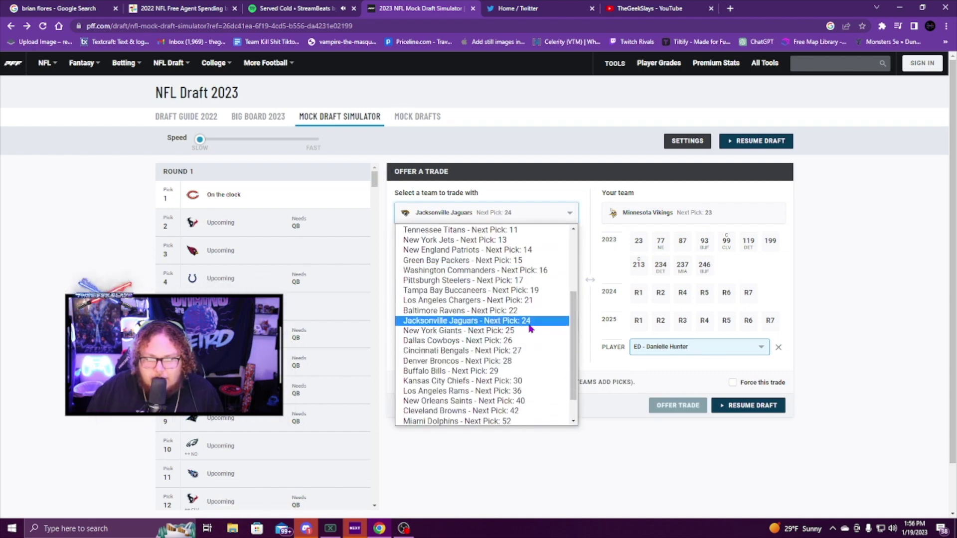
left_click(475, 331)
left_click(504, 215)
left_click(504, 219)
Offer the Giants Danielle Hunter and the Vikings' 2023 pick 119 in exchange for their 2023 pick 57
left_click(455, 242)
left_click(454, 242)
left_click(474, 242)
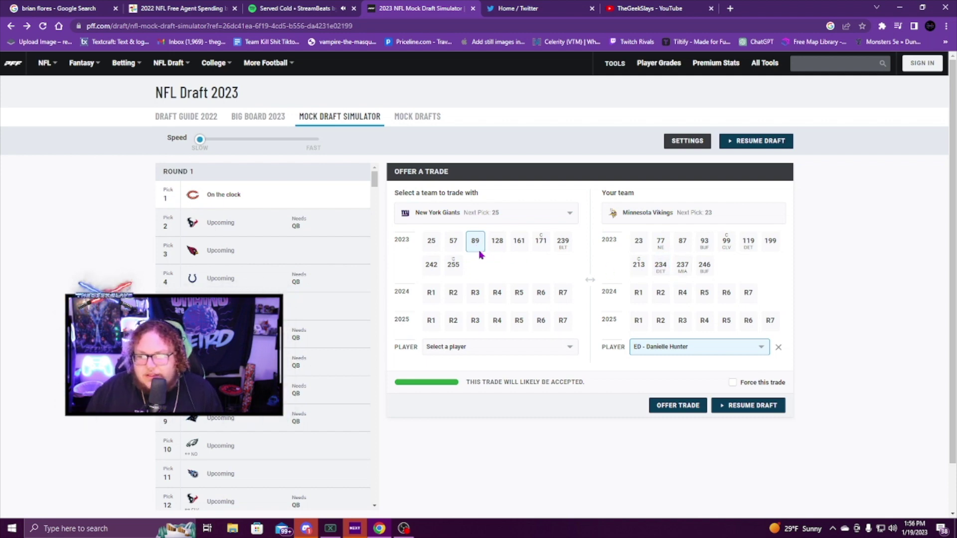
left_click(453, 244)
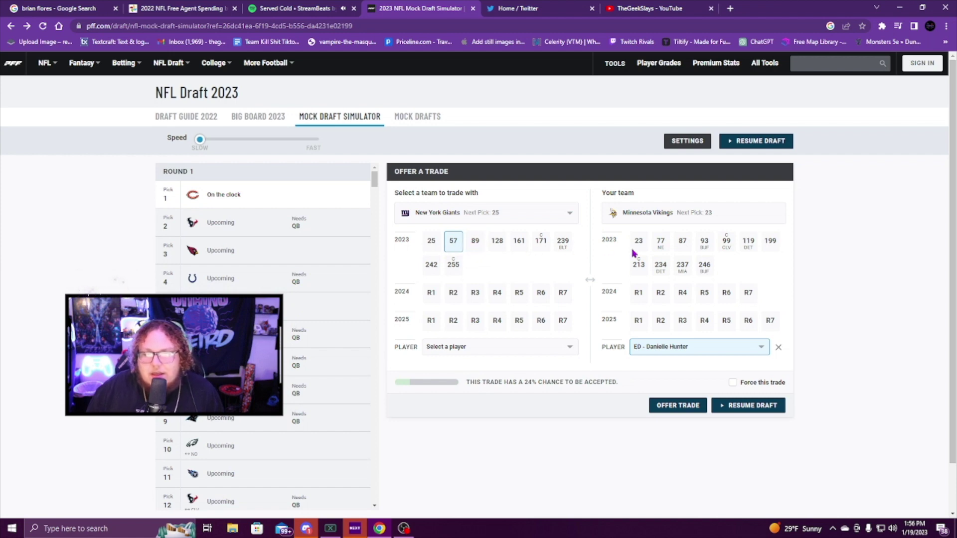
left_click(726, 244)
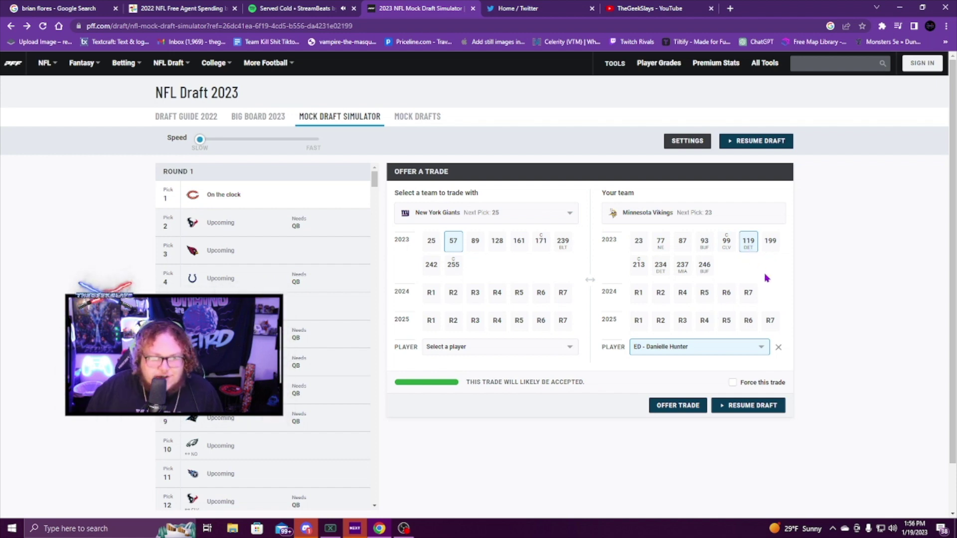
left_click(689, 410)
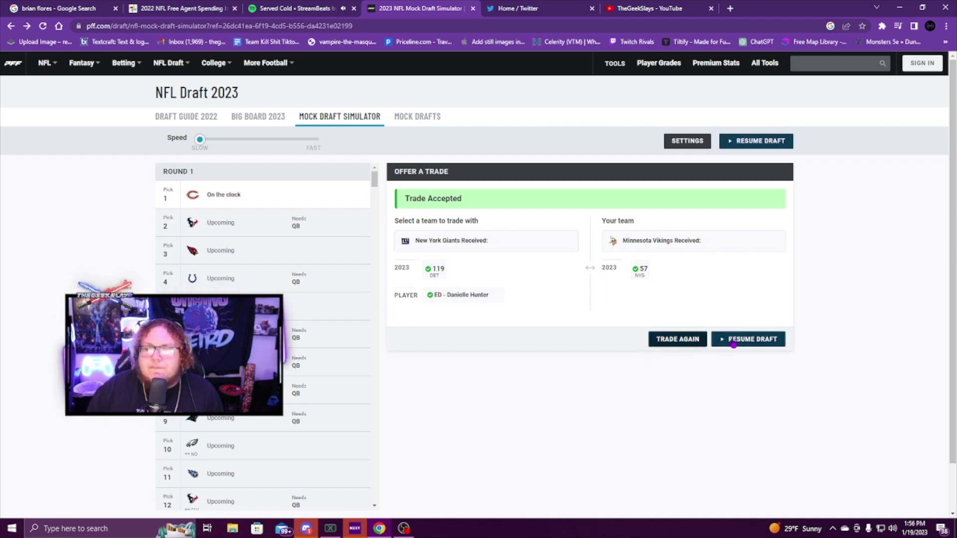
Start another trade and choose edge defender Za'Darius Smith as the Vikings' player to offer
left_click(731, 344)
left_click(731, 339)
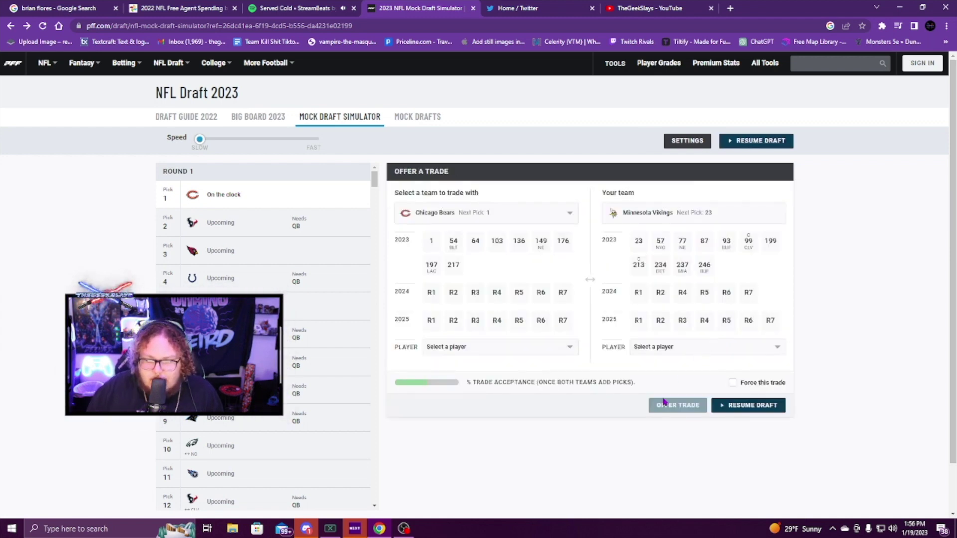
left_click(665, 344)
scroll(680, 310, "down", 10)
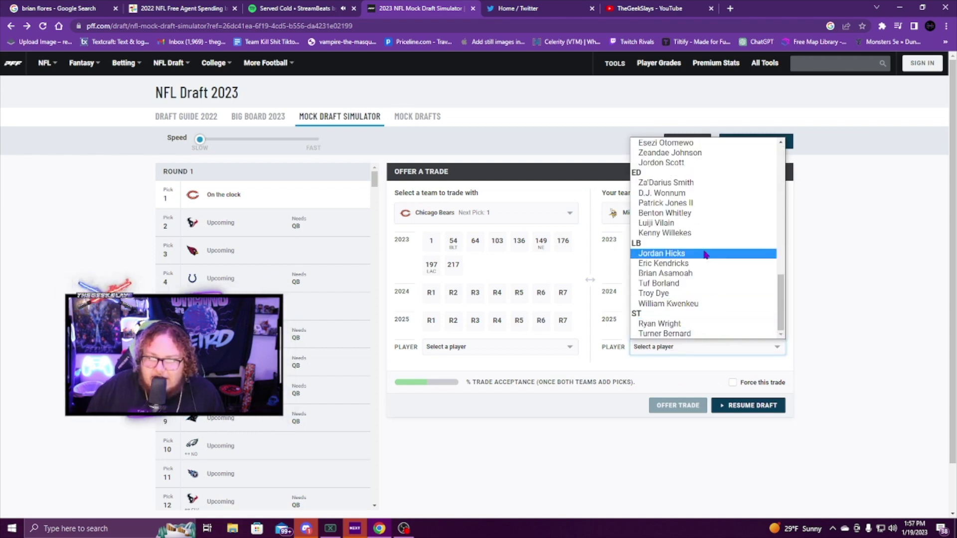
left_click(718, 182)
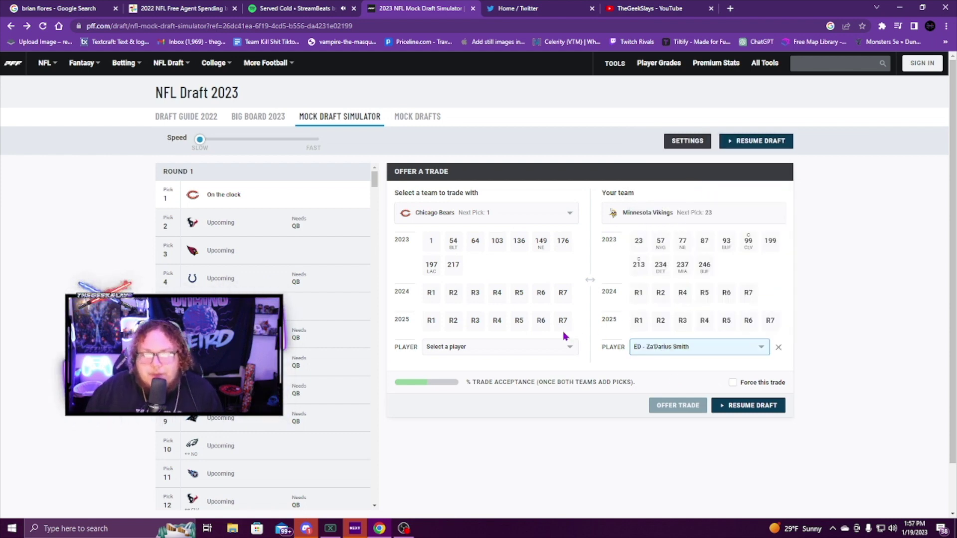
Offer Za'Darius Smith to the Baltimore Ravens in exchange for their 2023 pick 125
left_click(499, 213)
scroll(495, 315, "down", 2)
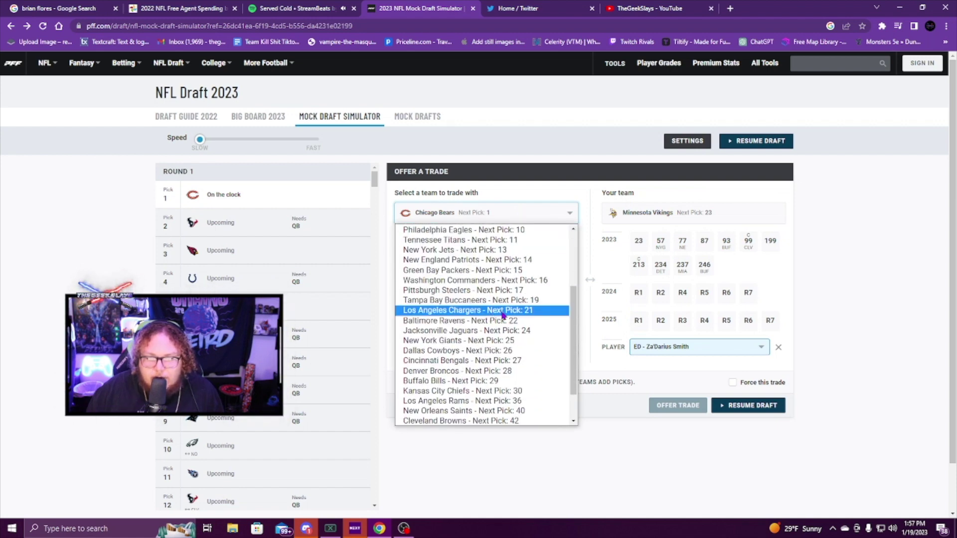
left_click(497, 322)
left_click(454, 241)
left_click(455, 241)
left_click(474, 241)
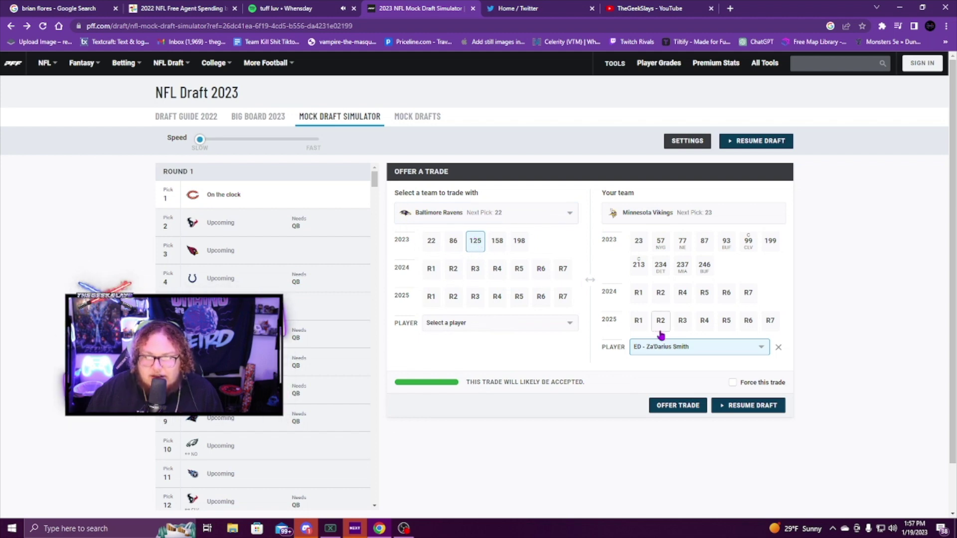
left_click(543, 219)
left_click(560, 221)
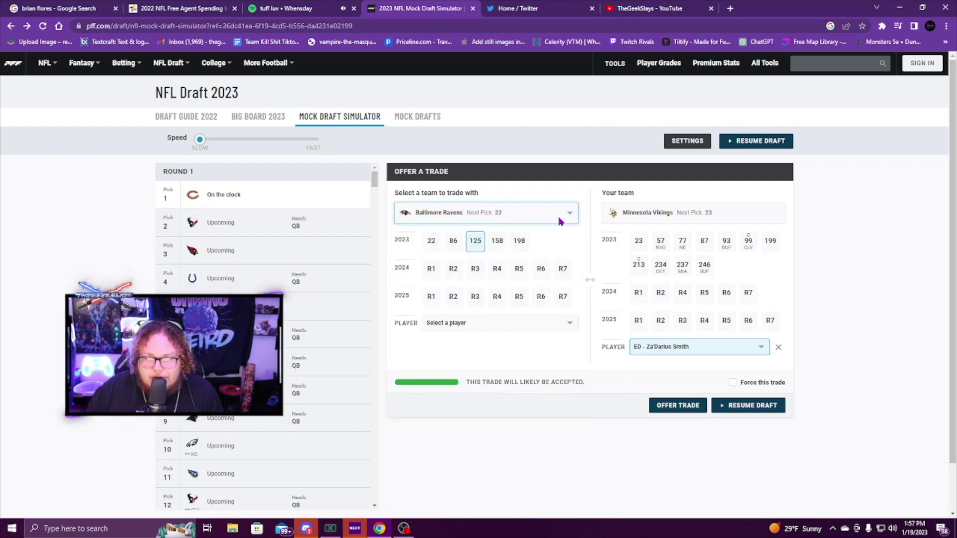
left_click(680, 404)
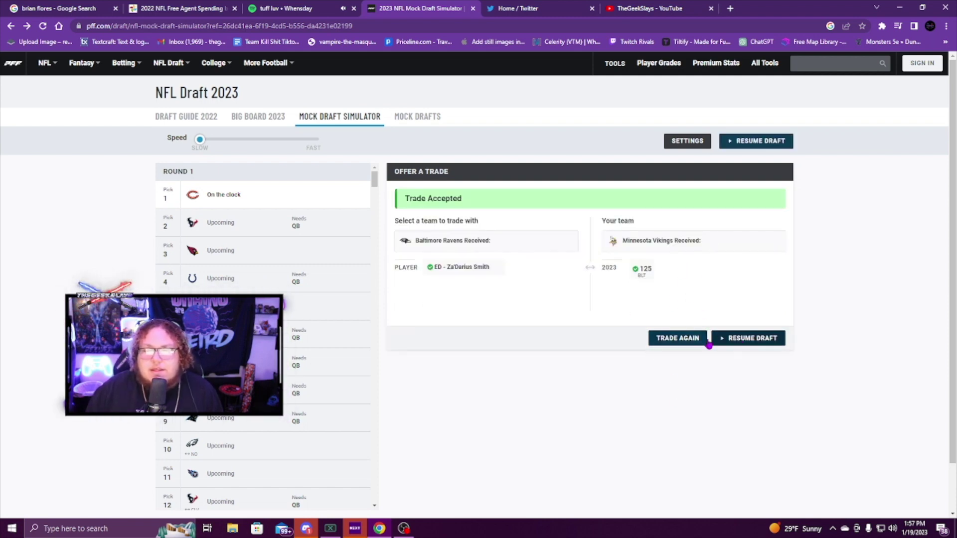
Begin a new trade with linebacker Eric Kendricks as the Vikings' outgoing player
left_click(676, 341)
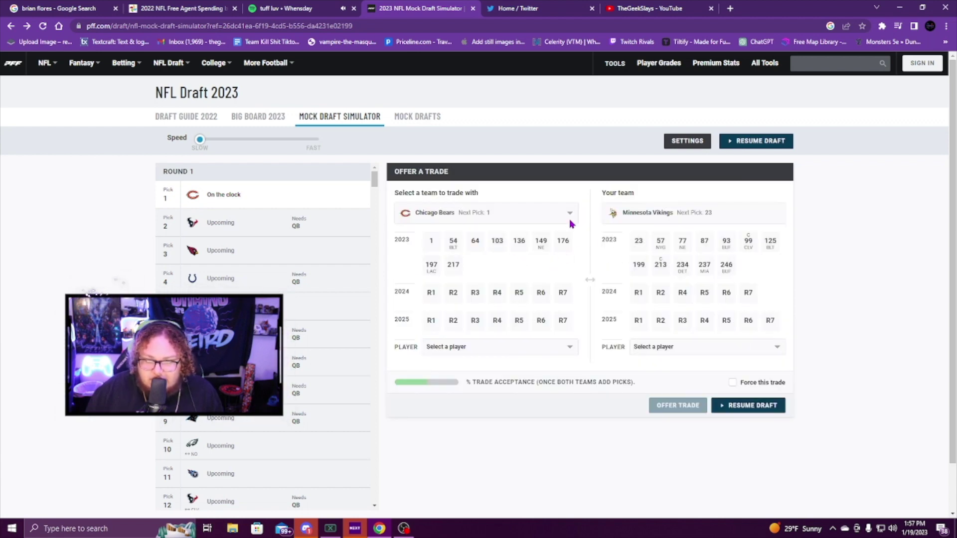
left_click(703, 347)
scroll(698, 239, "down", 10)
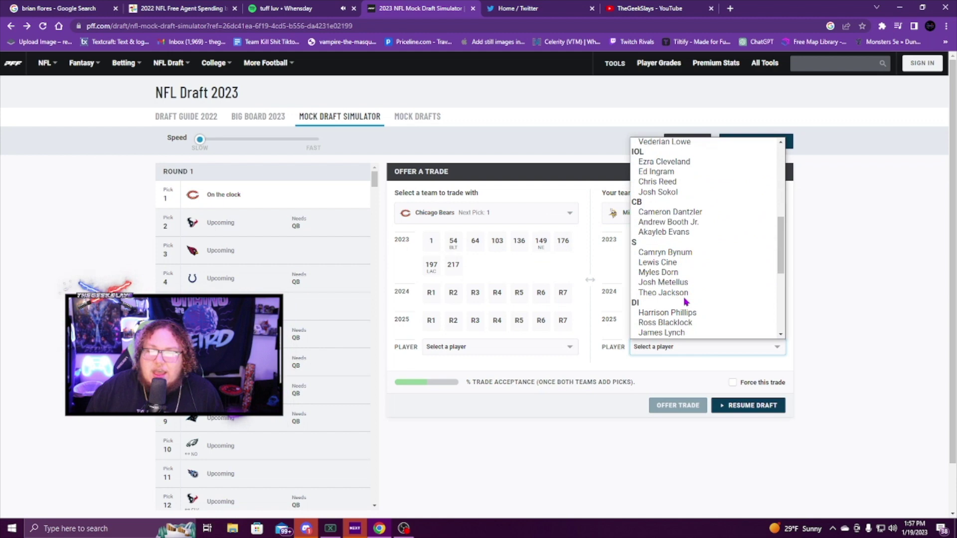
scroll(694, 244, "down", 4)
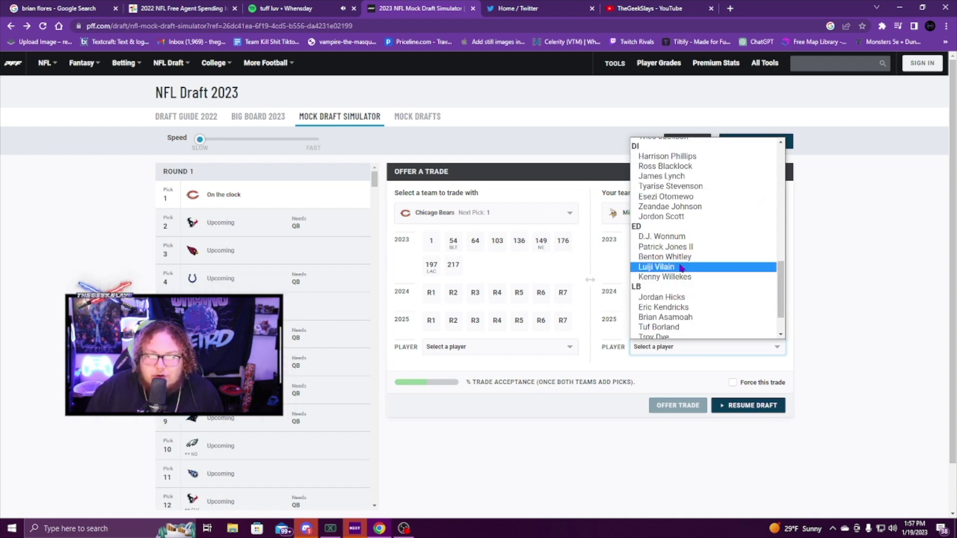
left_click(686, 307)
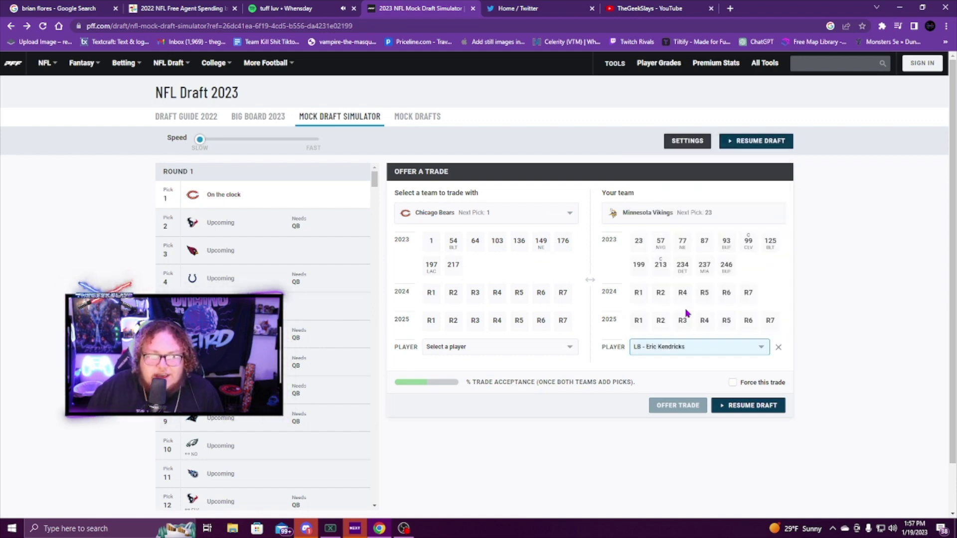
Swap the offered player to linebacker Jordan Hicks, and restore Eric Kendricks
left_click(699, 352)
left_click(696, 313)
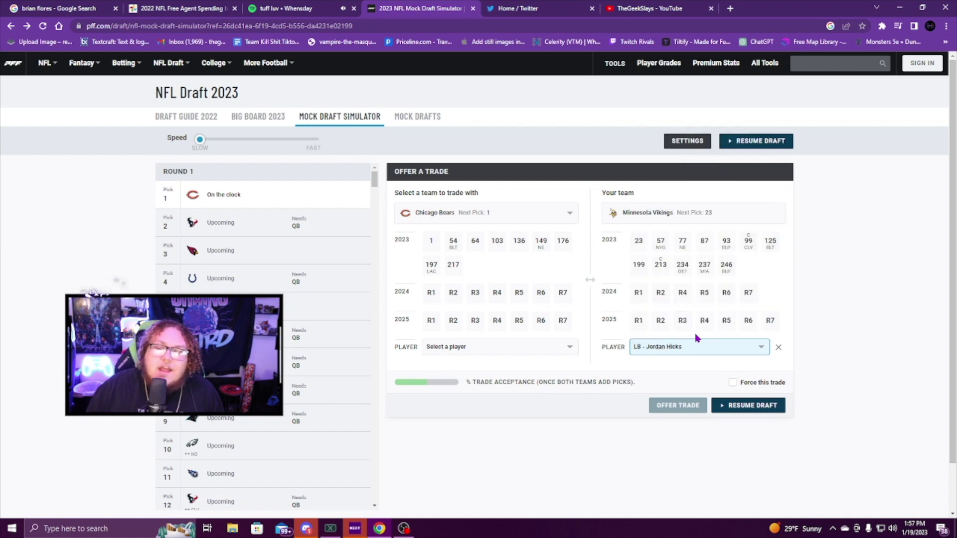
left_click(672, 355)
scroll(671, 308, "down", 2)
left_click(677, 268)
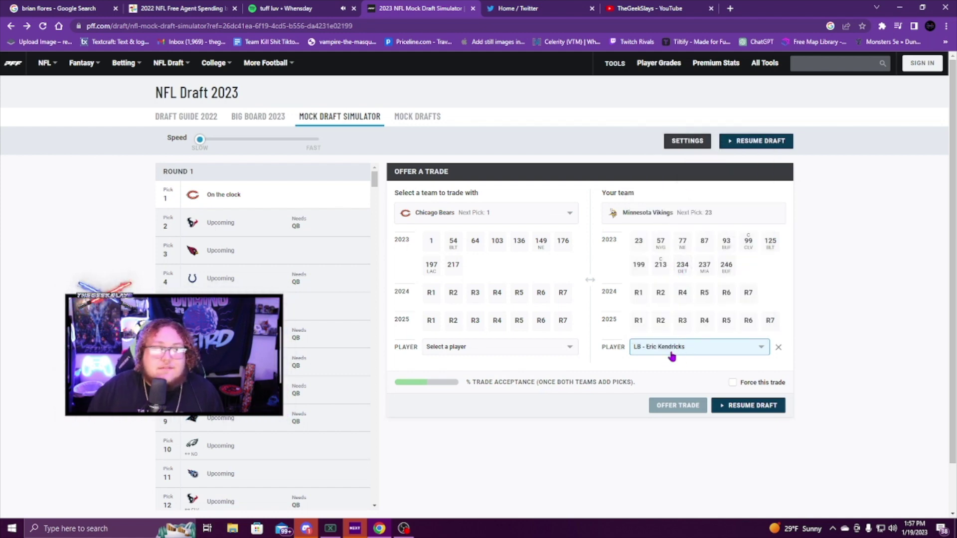
Offer Eric Kendricks to the Los Angeles Chargers in exchange for their 2023 pick 85
left_click(498, 218)
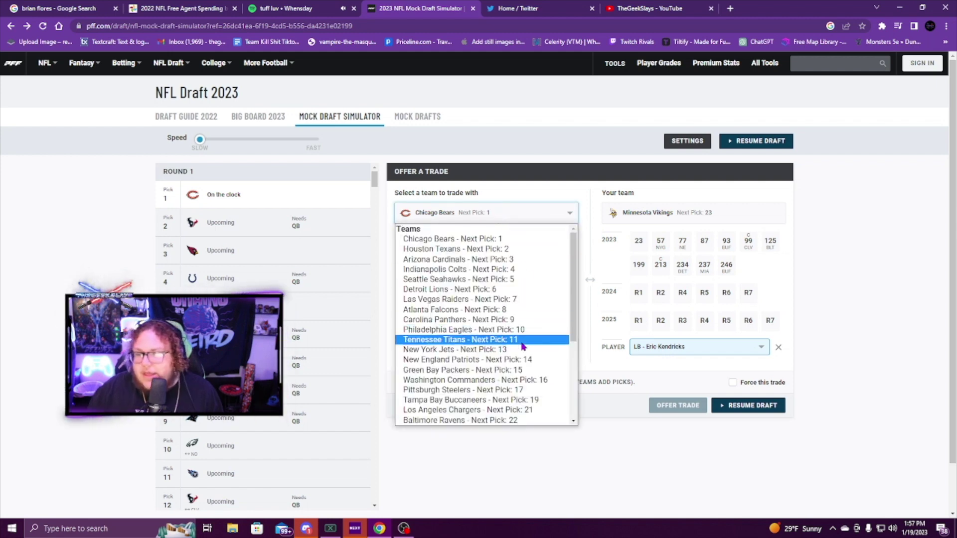
scroll(504, 328, "down", 2)
scroll(505, 328, "down", 1)
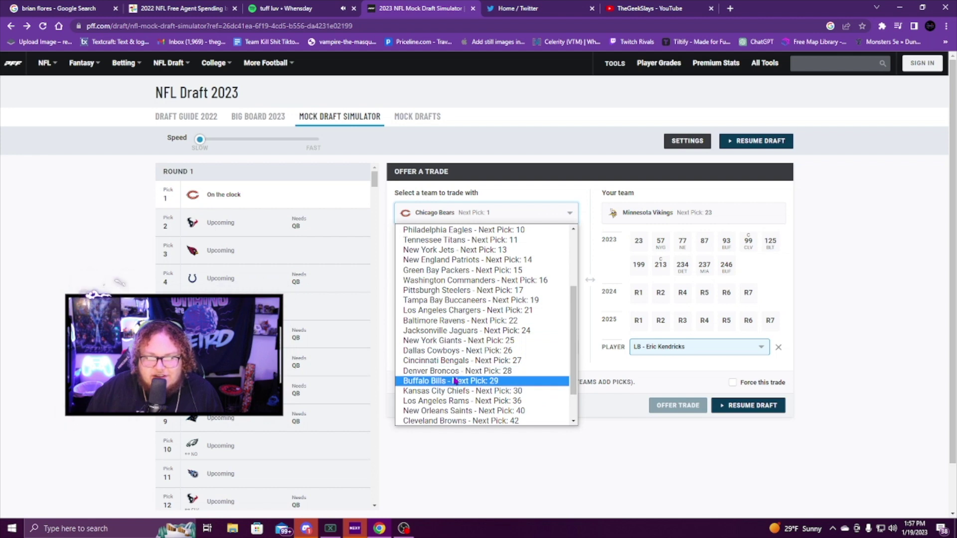
left_click(460, 312)
left_click(471, 248)
left_click(474, 246)
left_click(476, 244)
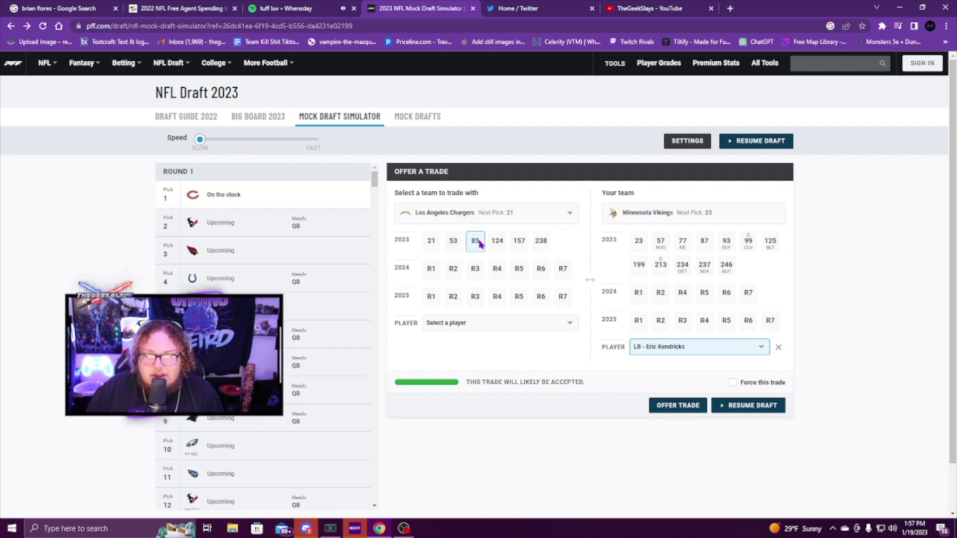
left_click(685, 408)
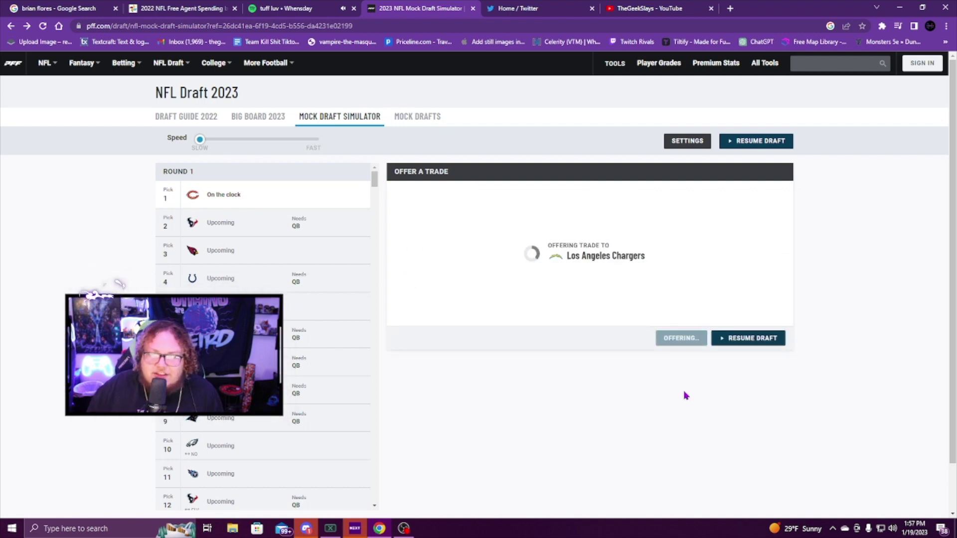
Resume the draft and raise the simulation speed to the fastest setting
left_click(720, 345)
left_click_drag(203, 143, 314, 141)
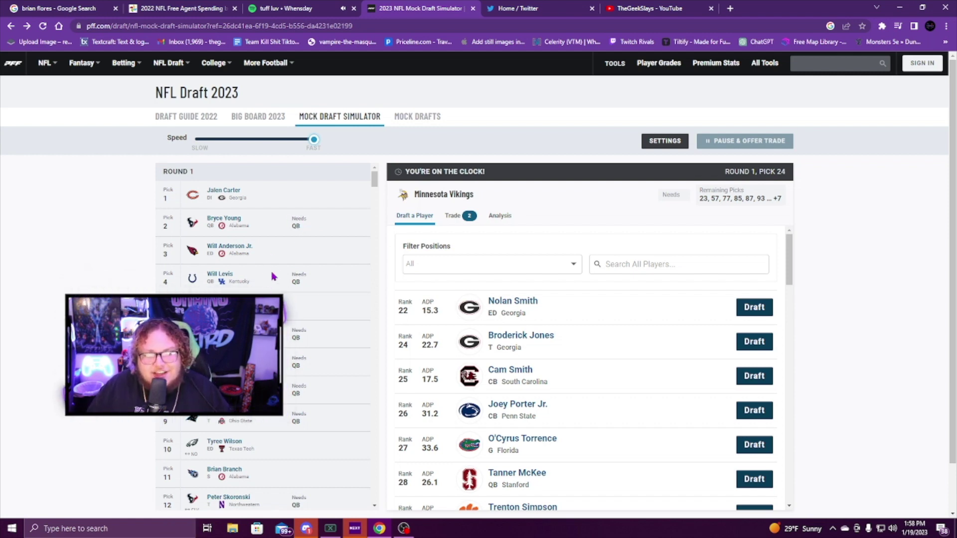
Review the first-round selections made so far and the players still available for the Vikings' pick 23
scroll(269, 281, "down", 1)
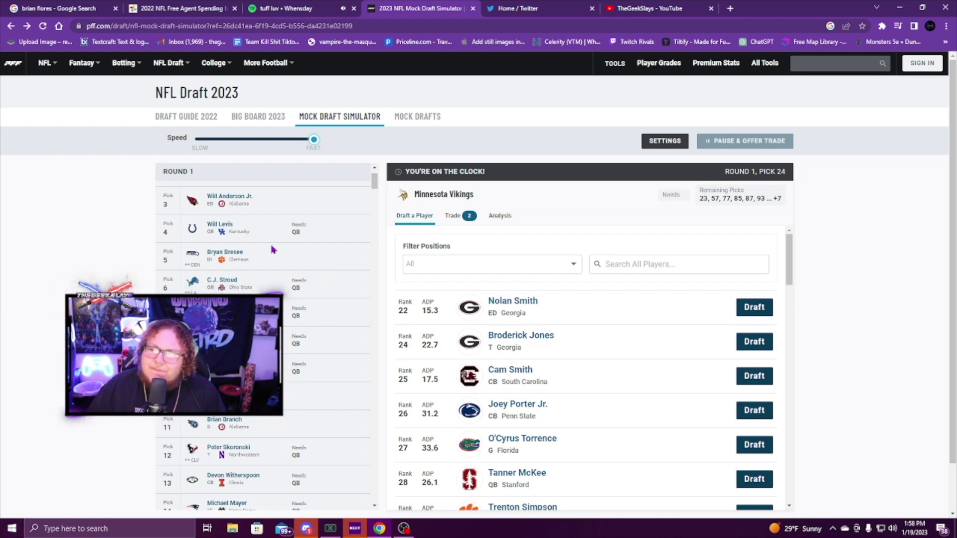
scroll(301, 309, "down", 1)
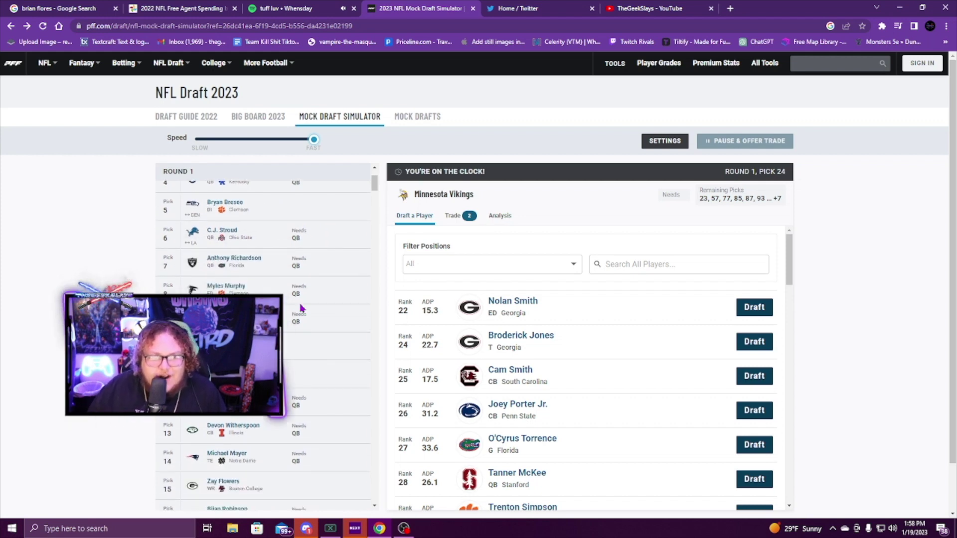
scroll(329, 381, "down", 7)
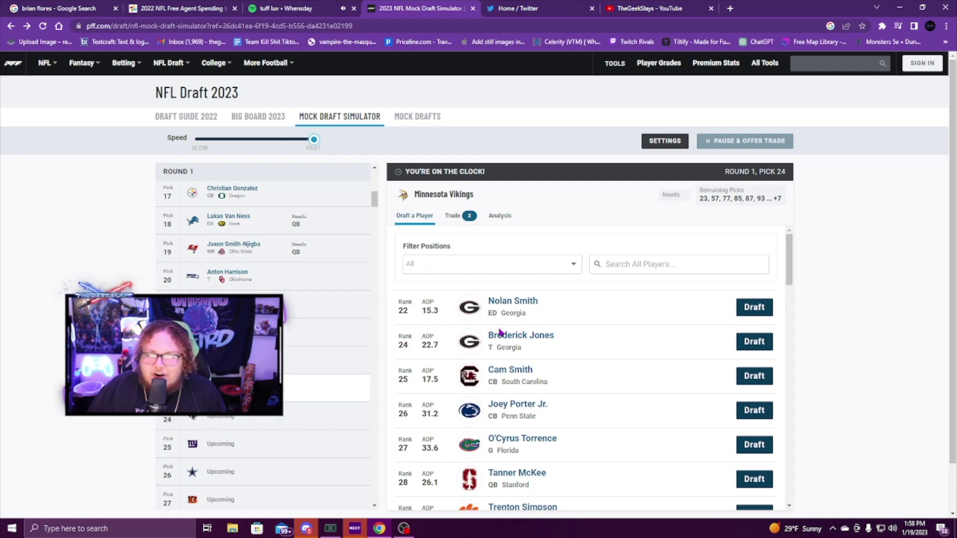
scroll(561, 265, "down", 3)
scroll(568, 338, "down", 4)
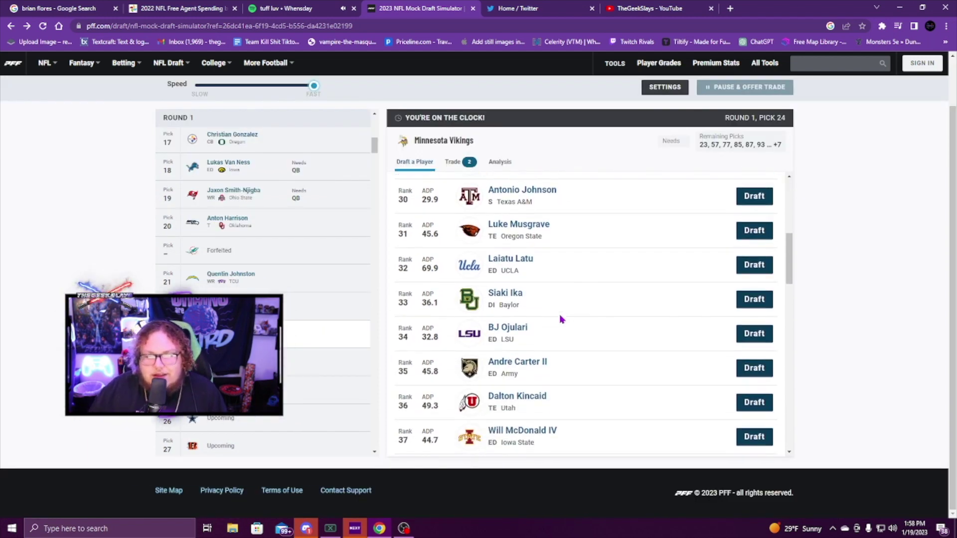
scroll(561, 321, "down", 2)
scroll(570, 327, "up", 6)
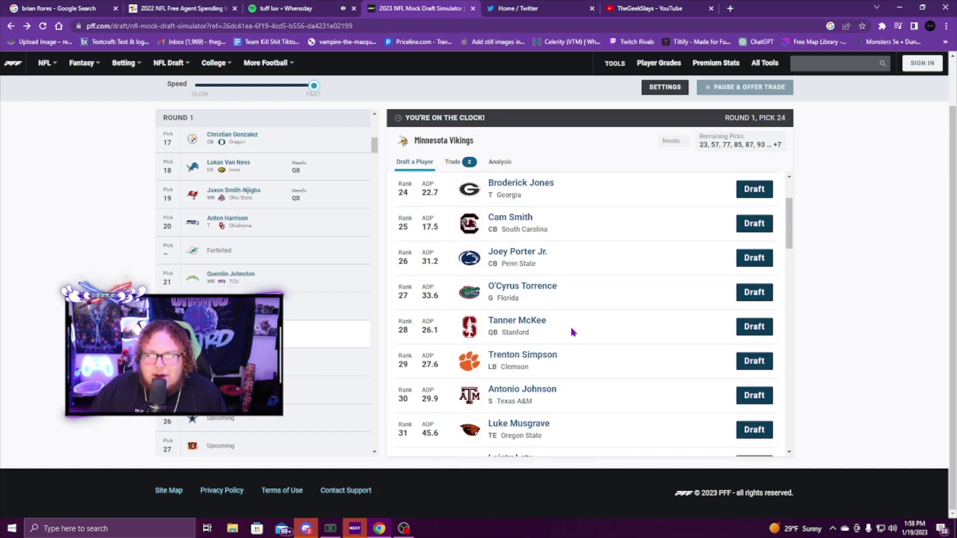
scroll(548, 274, "up", 3)
Trade pick 23 to the Philadelphia Eagles for their 2023 picks 31, 95 and 248, and resume the draft
left_click(453, 211)
scroll(724, 255, "down", 1)
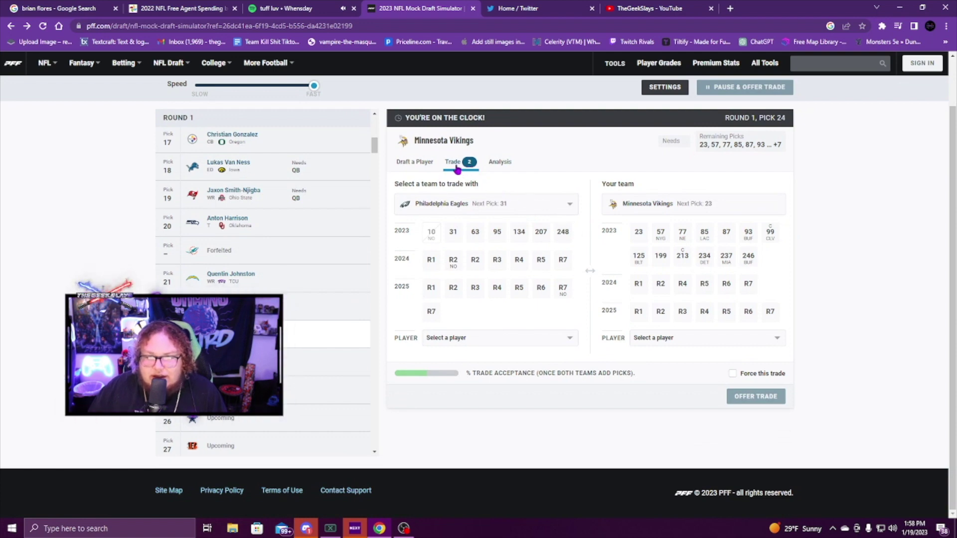
left_click(531, 205)
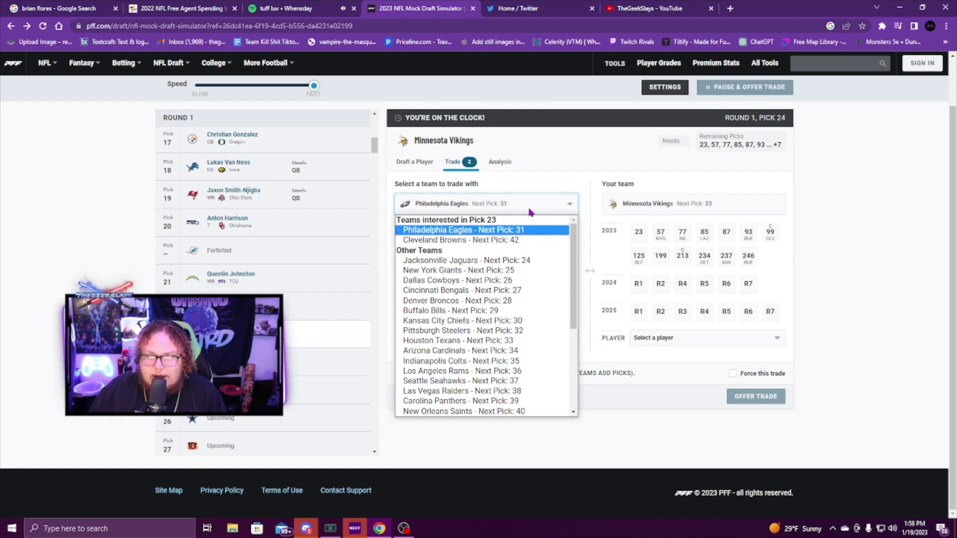
left_click(504, 230)
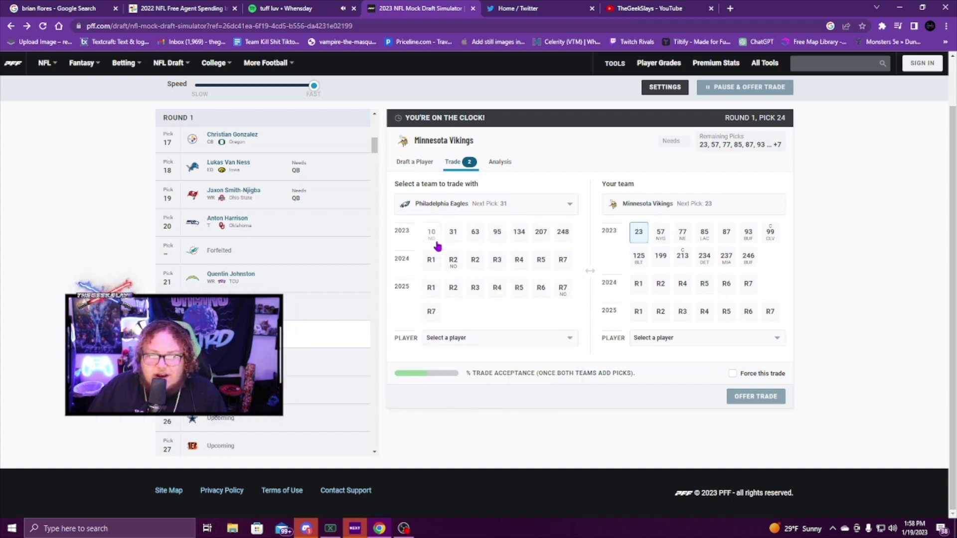
left_click(452, 233)
left_click(478, 234)
left_click(479, 236)
left_click(488, 236)
left_click(490, 242)
left_click(564, 235)
left_click(756, 397)
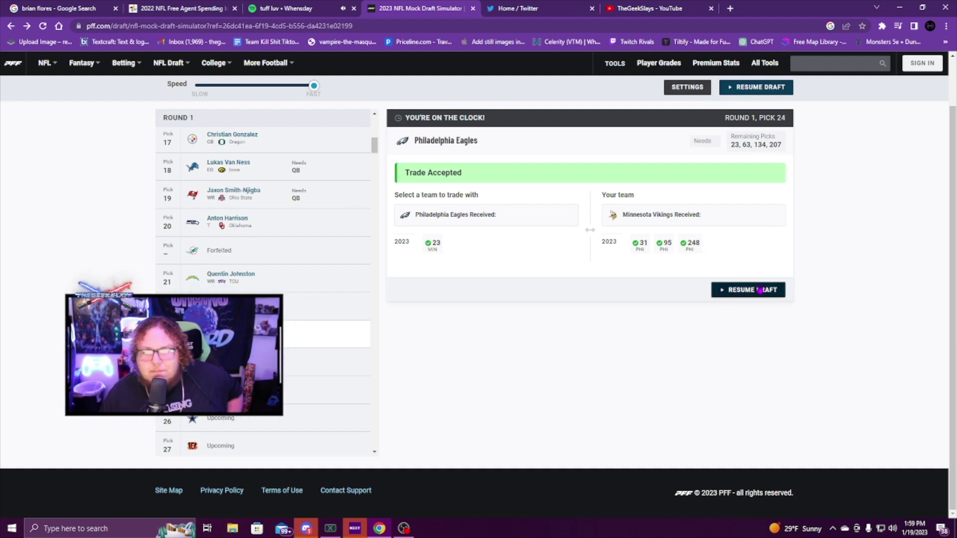
left_click(750, 291)
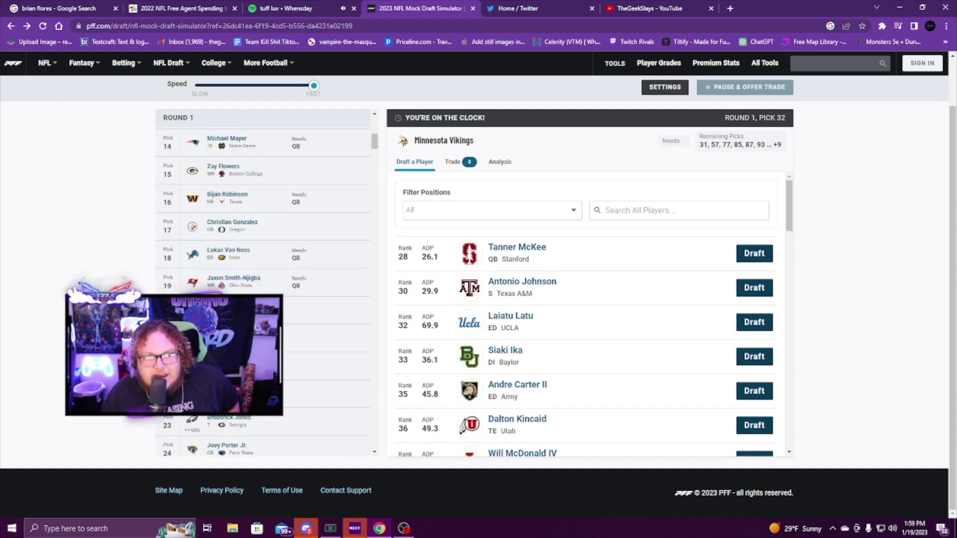
Review the first-round selections made since pick 17 and the players still available for the Vikings' pick 31
scroll(306, 382, "down", 1)
scroll(287, 371, "down", 1)
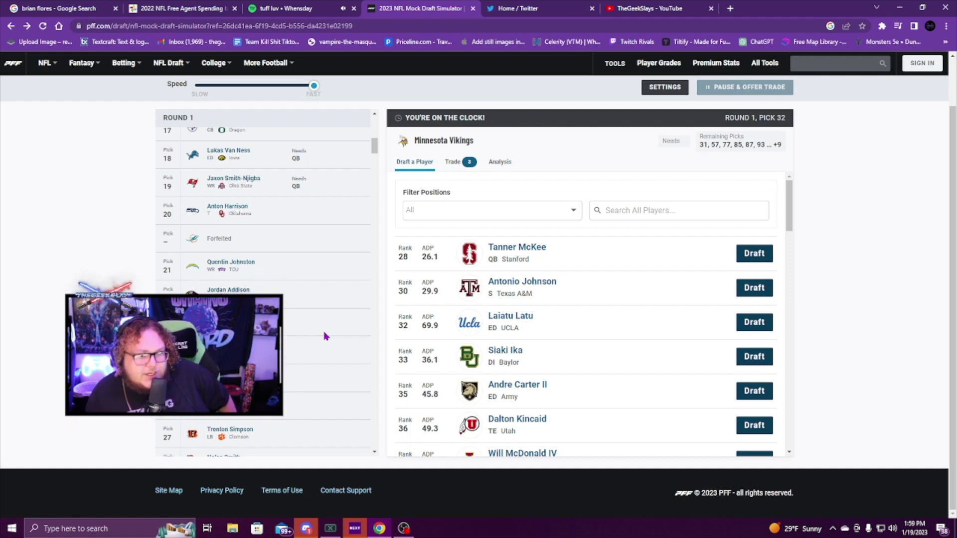
scroll(318, 309, "down", 2)
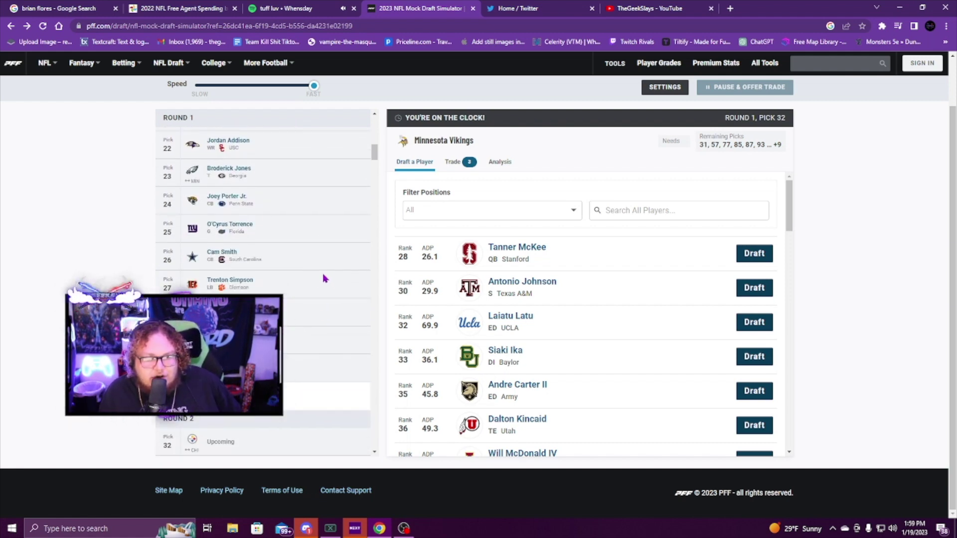
scroll(648, 284, "up", 1)
scroll(608, 277, "down", 2)
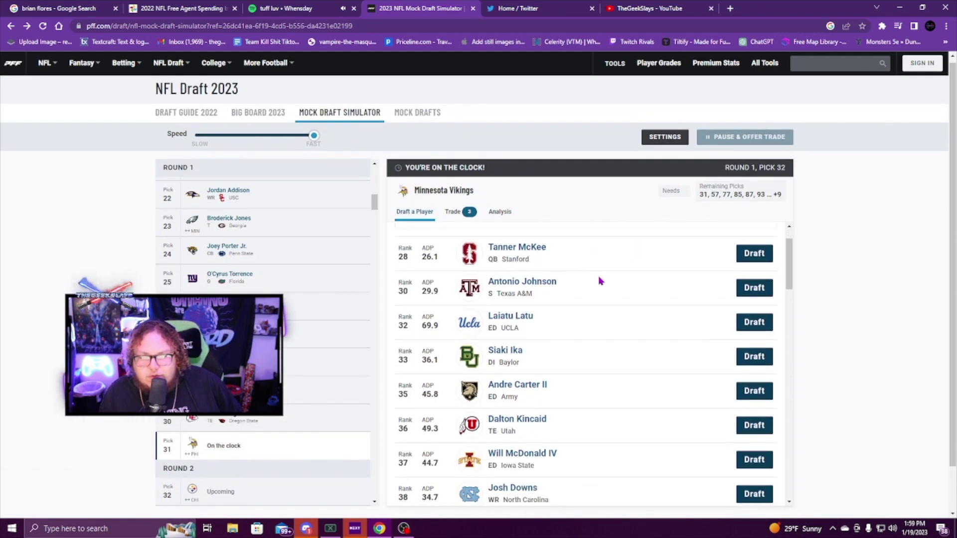
scroll(600, 282, "down", 2)
scroll(596, 277, "down", 4)
scroll(591, 264, "up", 10)
Filter the available players to quarterbacks and look through the remaining QB prospects
left_click(572, 259)
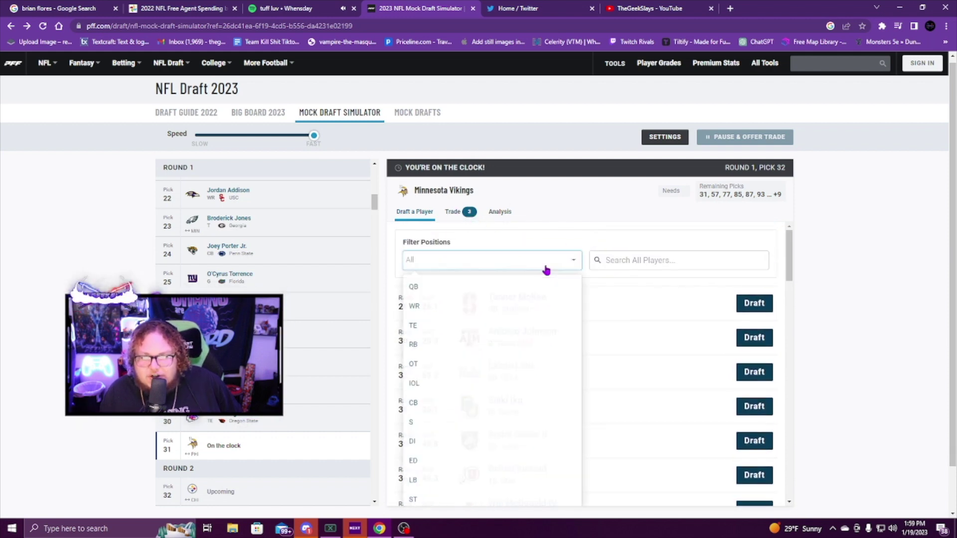
left_click(464, 282)
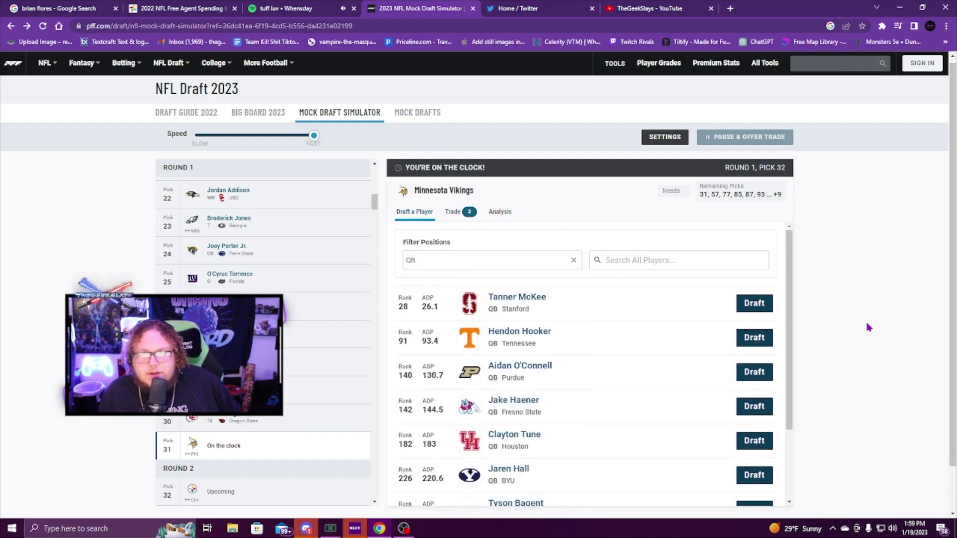
scroll(611, 338, "down", 2)
scroll(608, 335, "up", 2)
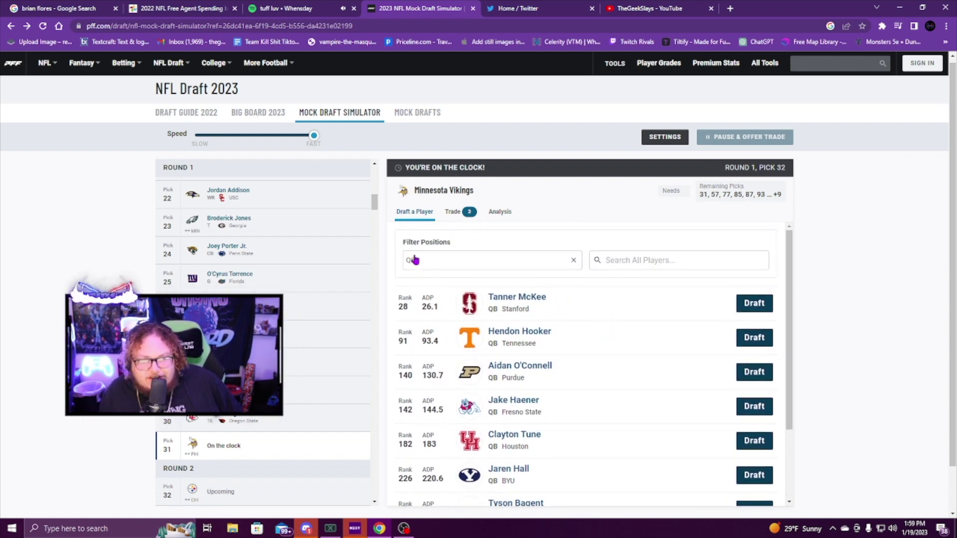
Clear the quarterback filter and examine the top available players across all positions
left_click(463, 259)
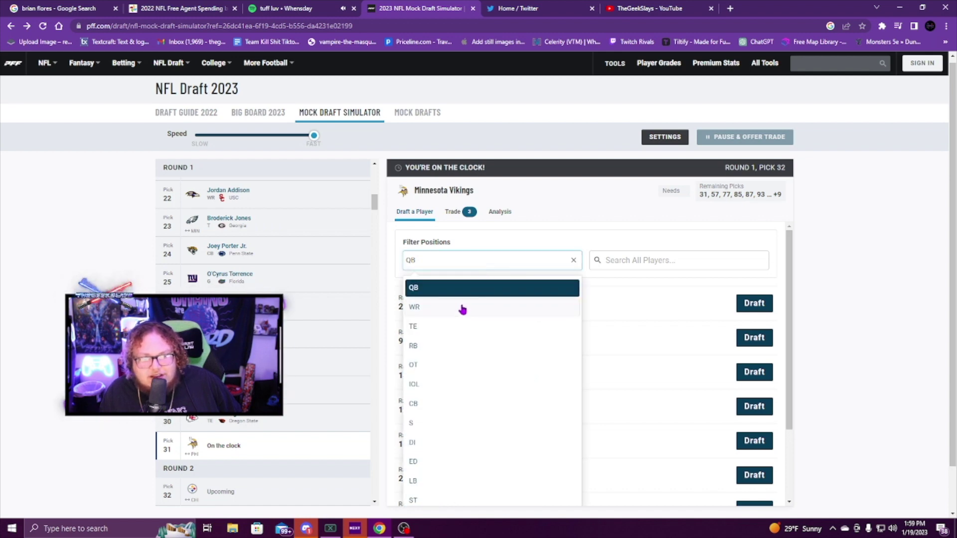
scroll(461, 309, "down", 1)
scroll(466, 299, "up", 1)
left_click(522, 292)
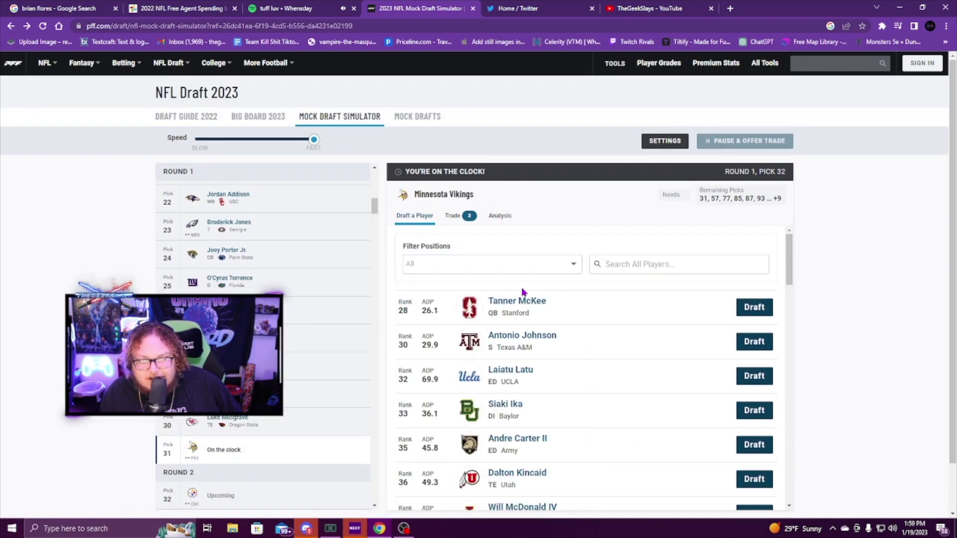
scroll(506, 309, "down", 1)
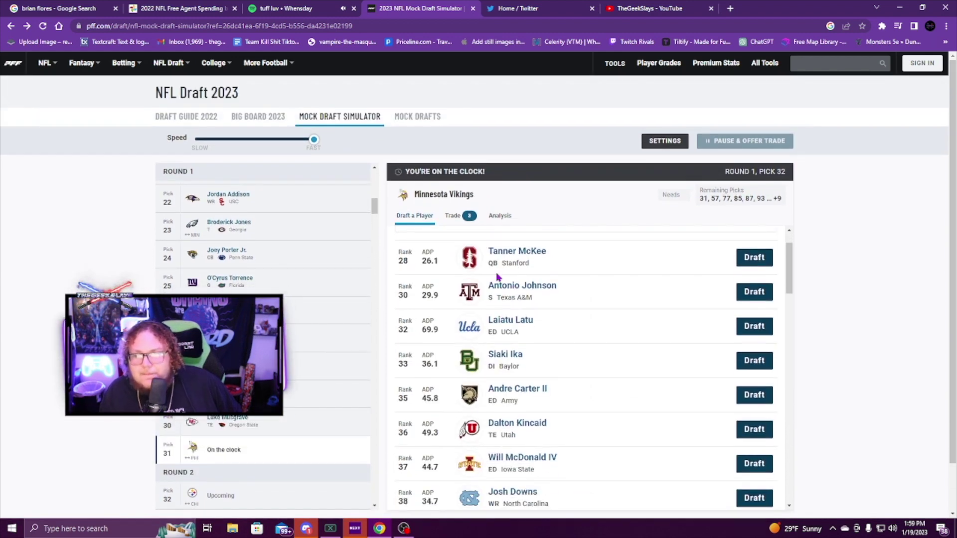
scroll(500, 298, "down", 2)
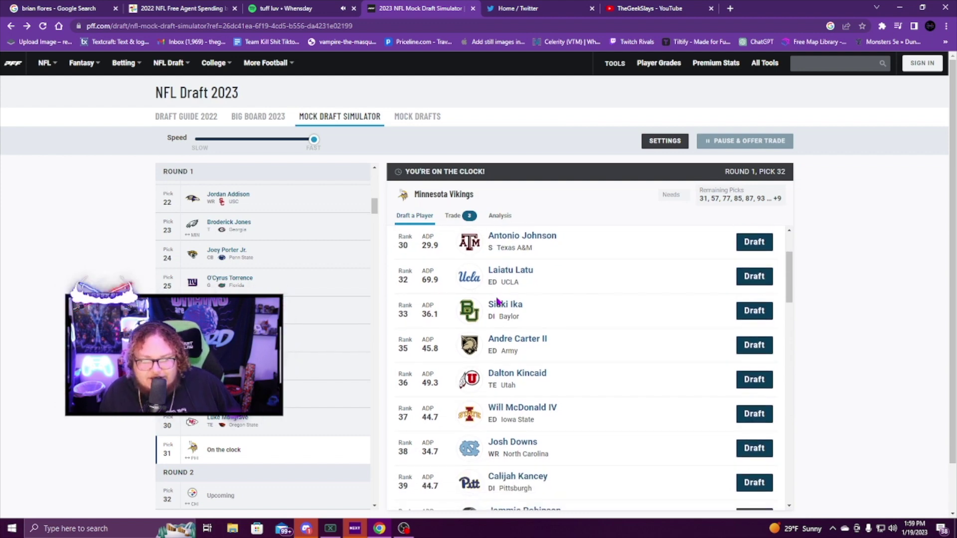
scroll(456, 268, "up", 3)
Try a trade of pick 31 to the Seattle Seahawks for pick 37 plus pick 51 or 83, and deselect Seattle's picks
left_click(456, 268)
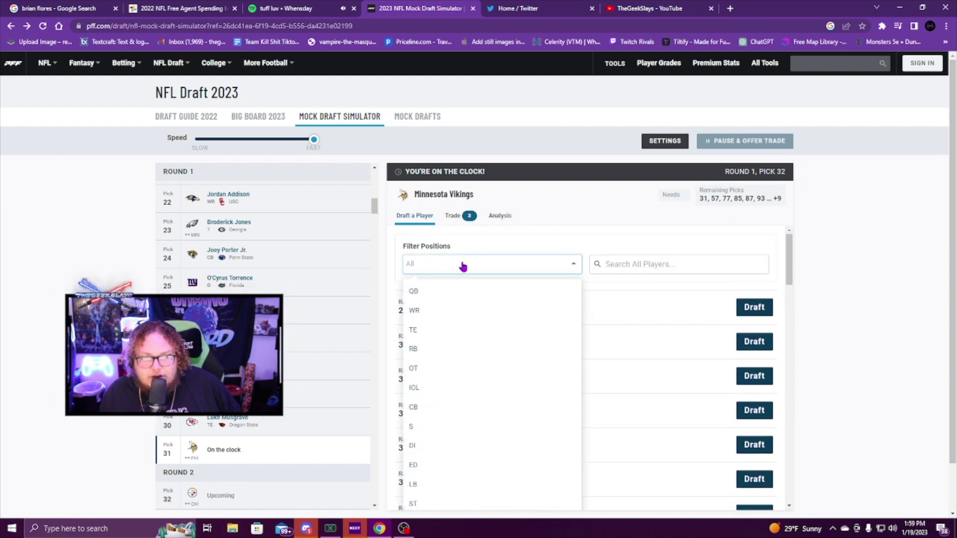
left_click(454, 216)
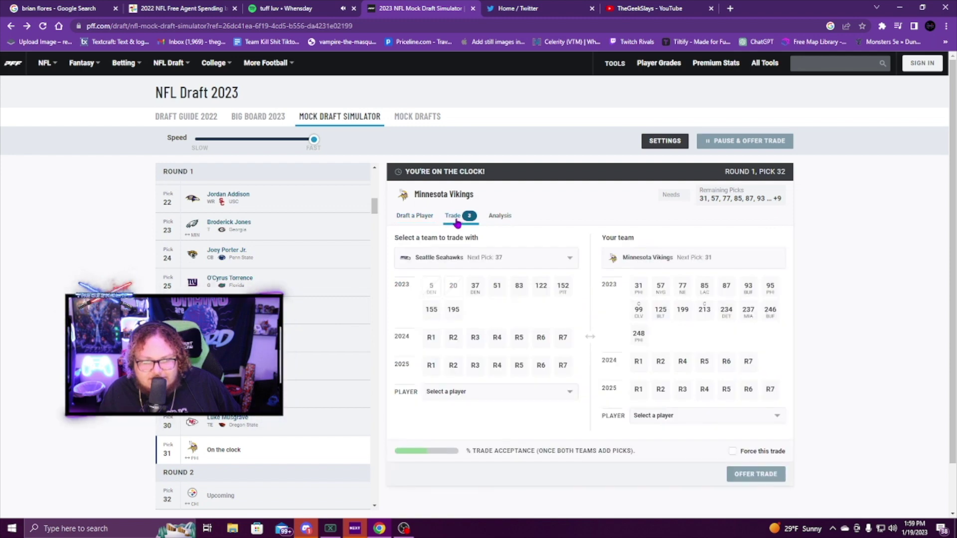
left_click(479, 258)
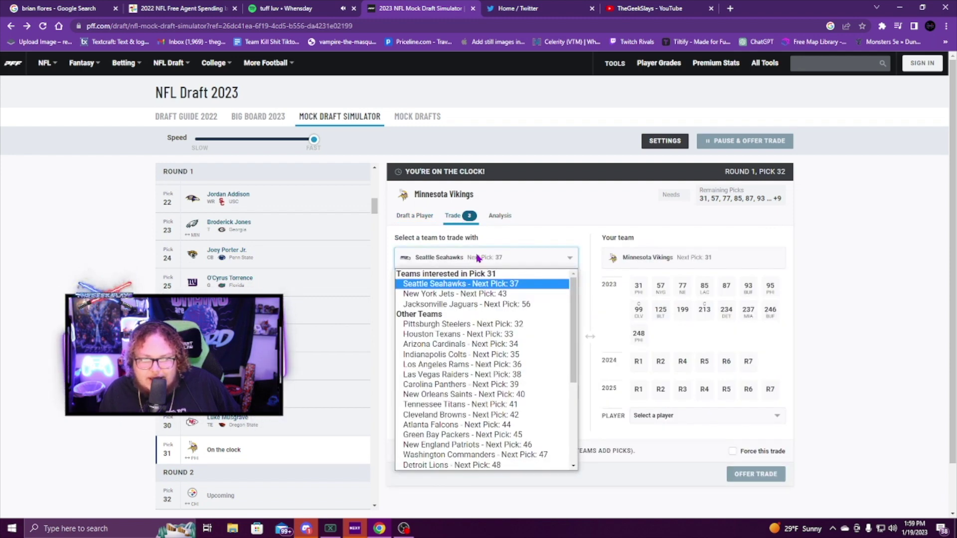
left_click(516, 266)
left_click(475, 288)
left_click(639, 288)
left_click(494, 288)
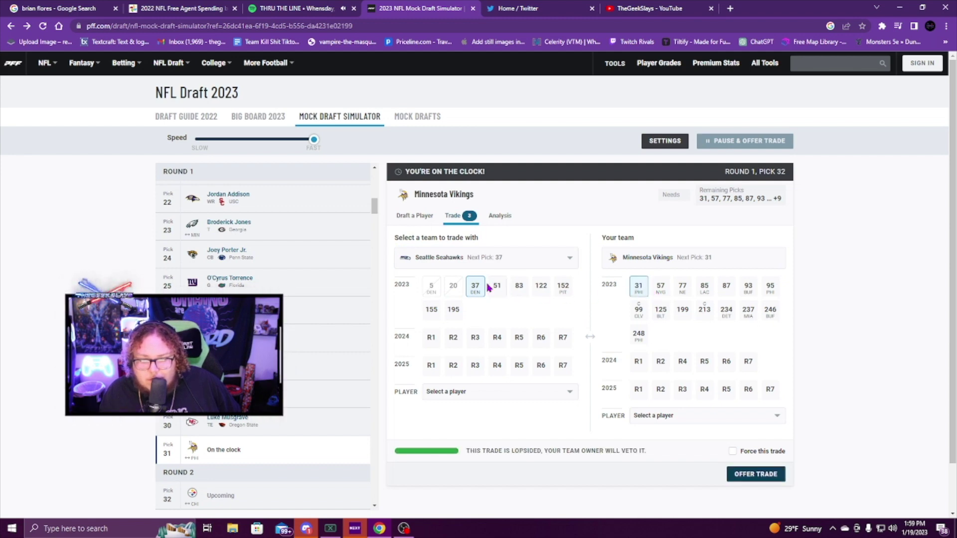
left_click(495, 288)
left_click(518, 287)
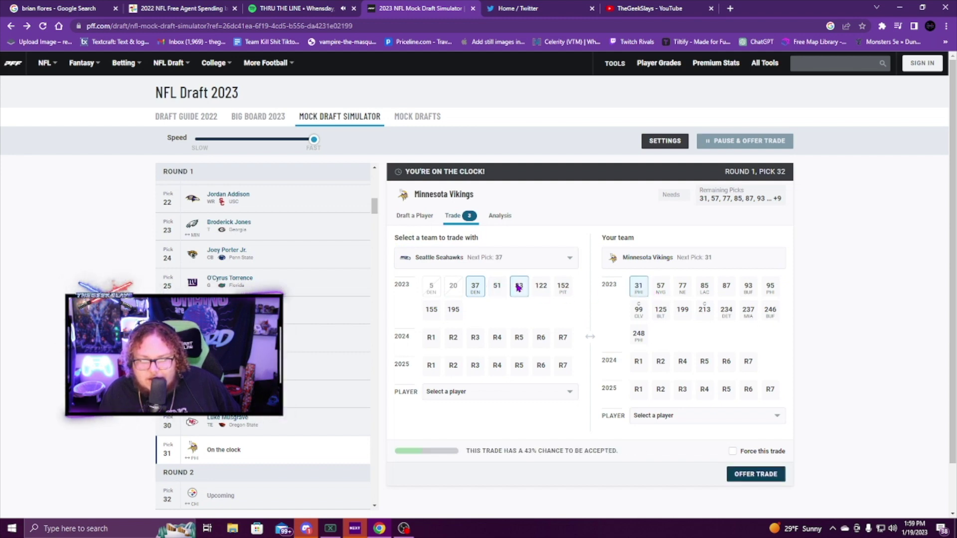
left_click(518, 287)
left_click(475, 288)
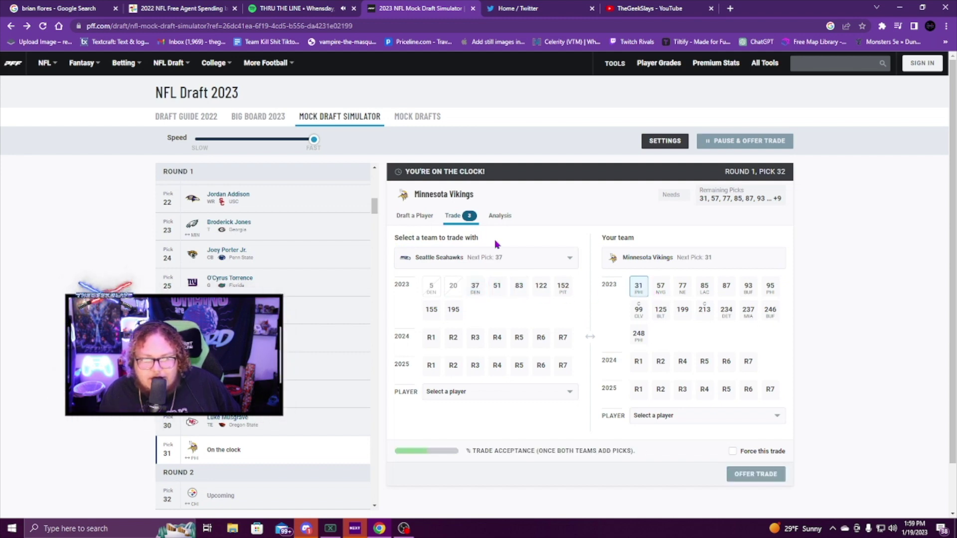
Filter the available players to wide receivers and draft Jalin Hyatt of Tennessee with pick 31
left_click(422, 219)
scroll(643, 358, "down", 1)
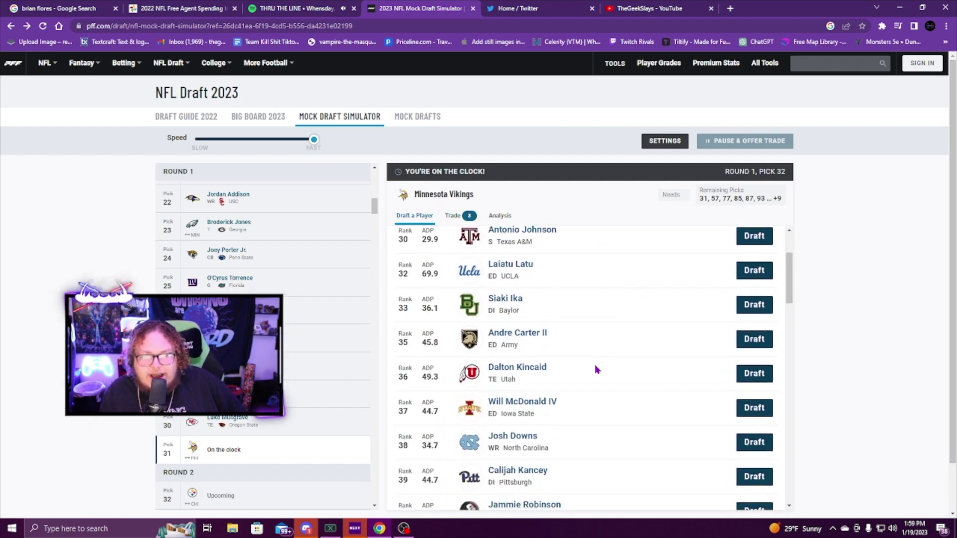
scroll(548, 394, "up", 3)
left_click(477, 268)
left_click(431, 318)
scroll(528, 367, "down", 1)
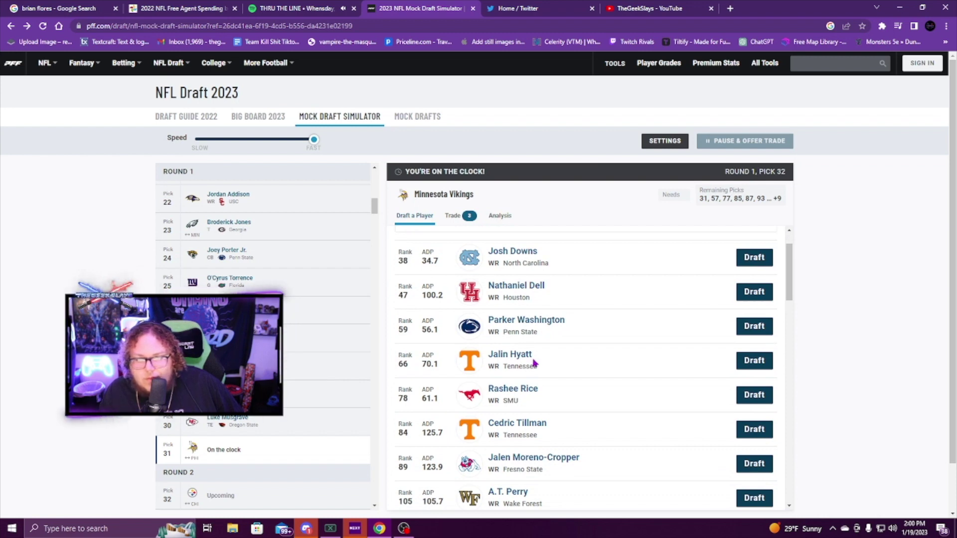
scroll(548, 361, "down", 3)
scroll(563, 360, "up", 5)
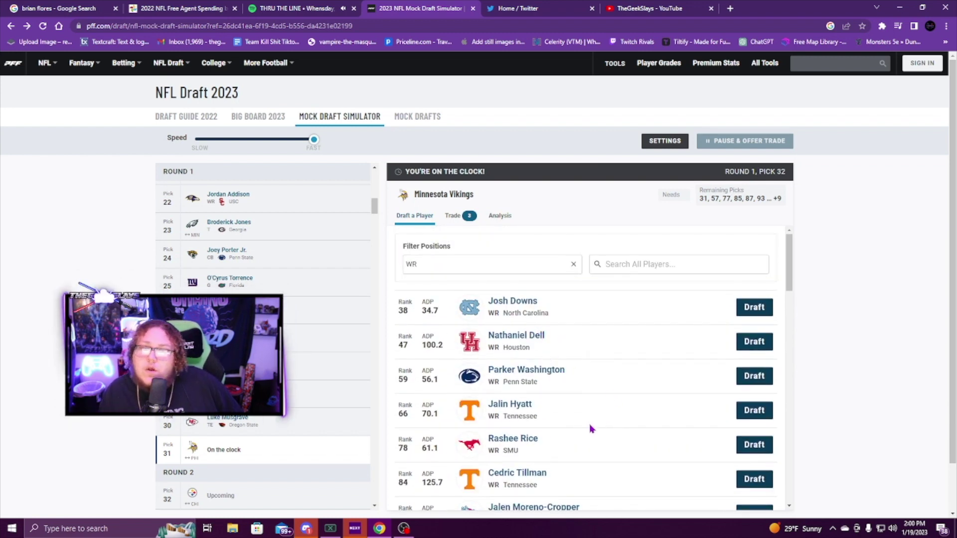
left_click(756, 417)
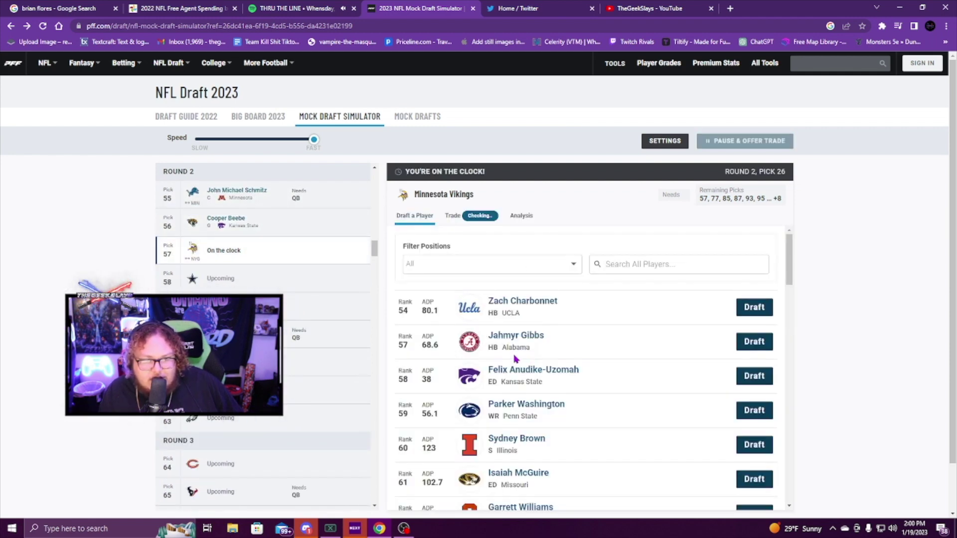
Filter the available players to quarterbacks and draft the highest-ranked one with pick 57
left_click(474, 265)
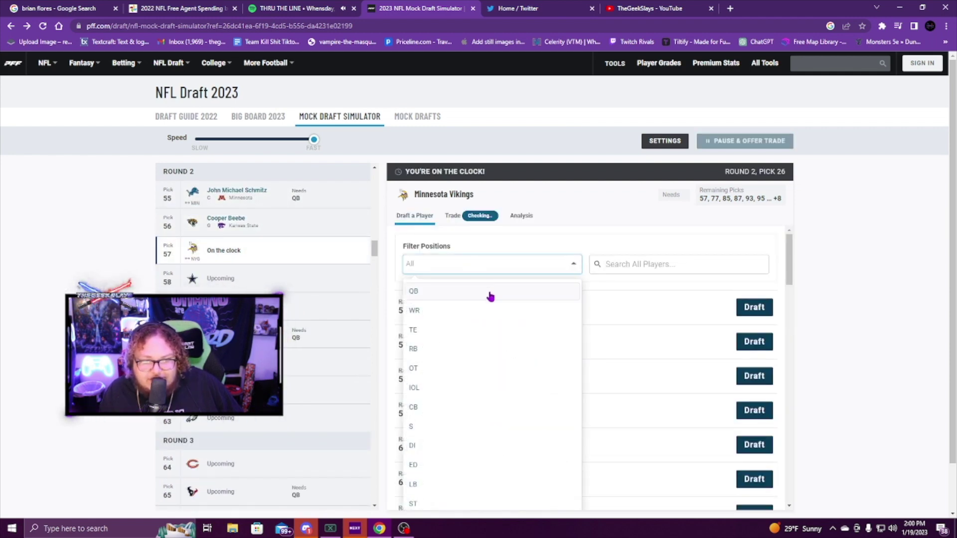
left_click(434, 296)
left_click(753, 307)
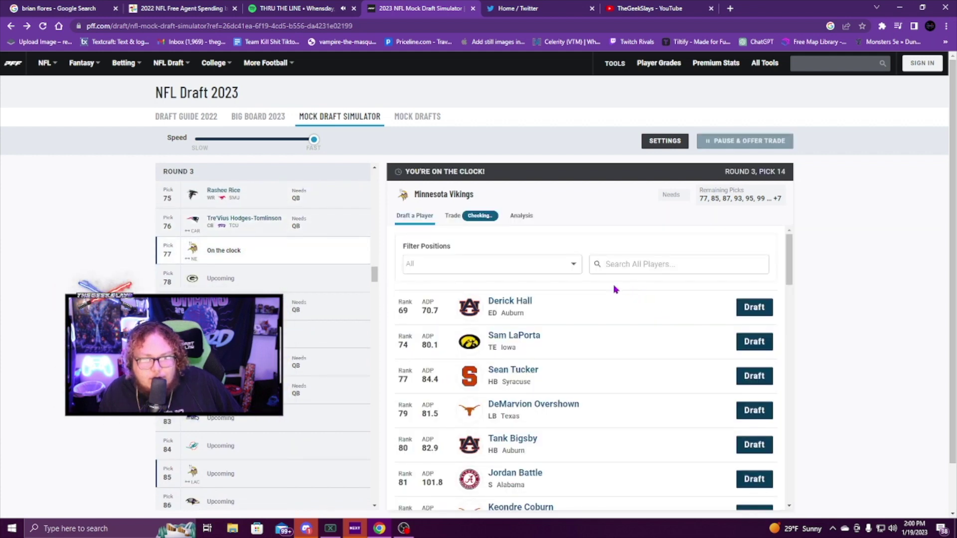
Filter the available players to interior offensive linemen (IOL) and look through the candidates for pick 77
left_click(494, 268)
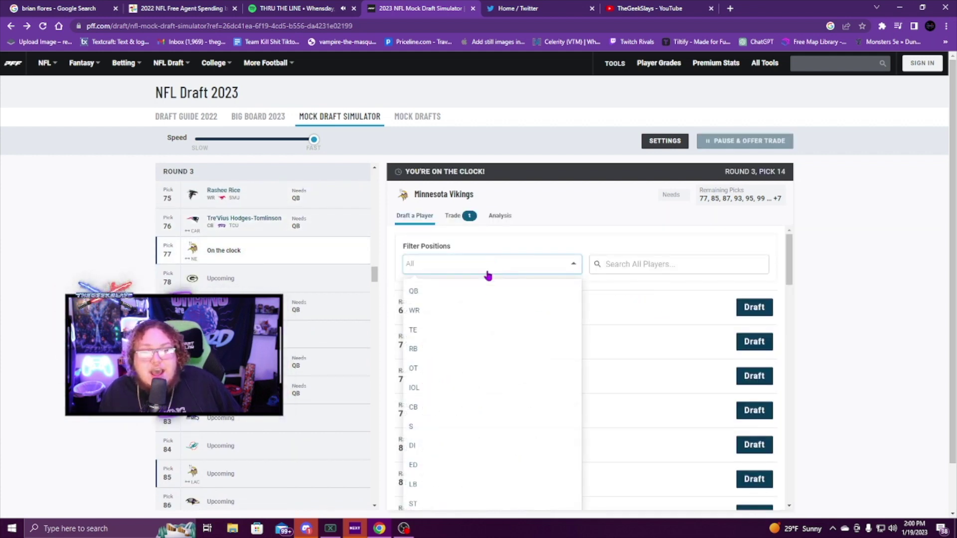
scroll(425, 346, "down", 1)
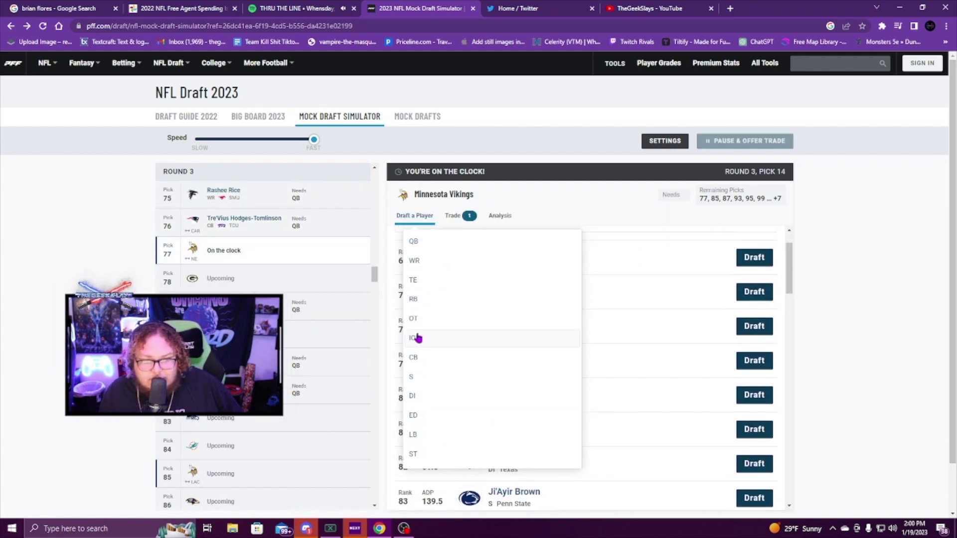
left_click(418, 337)
scroll(429, 289, "down", 4)
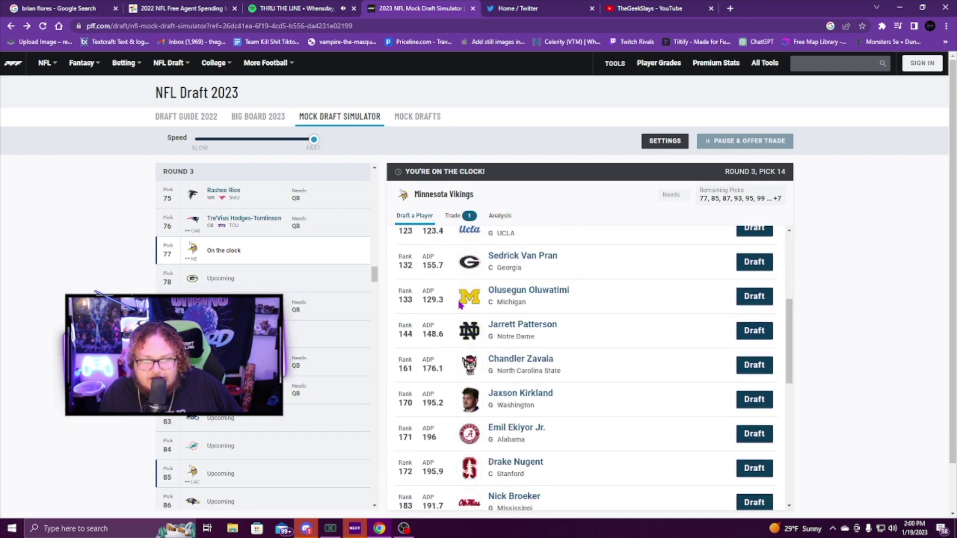
scroll(588, 349, "up", 4)
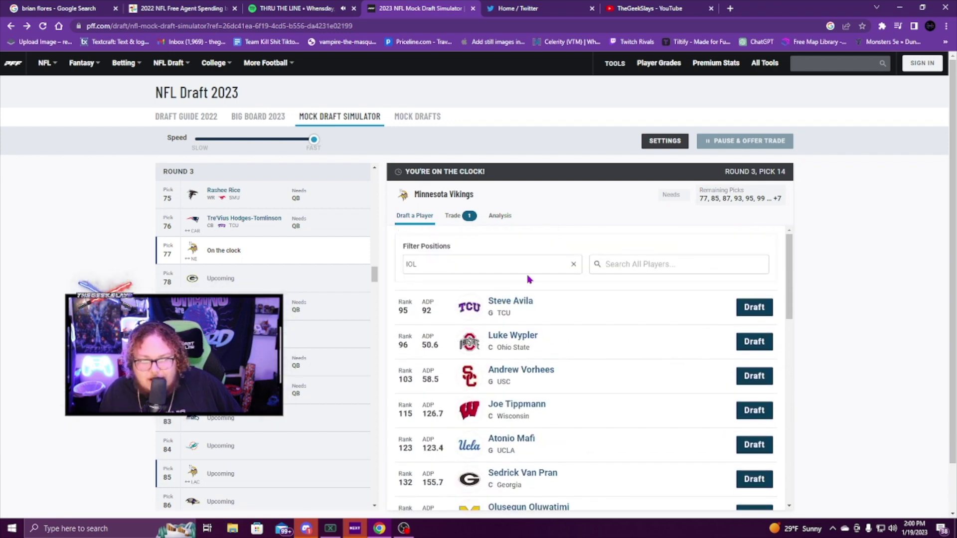
Review the selections already made in the earlier rounds against the interior linemen still available for pick 77
scroll(304, 309, "up", 4)
scroll(288, 316, "up", 18)
scroll(288, 315, "up", 4)
scroll(288, 316, "down", 5)
scroll(288, 316, "down", 8)
scroll(288, 316, "up", 2)
scroll(288, 316, "down", 2)
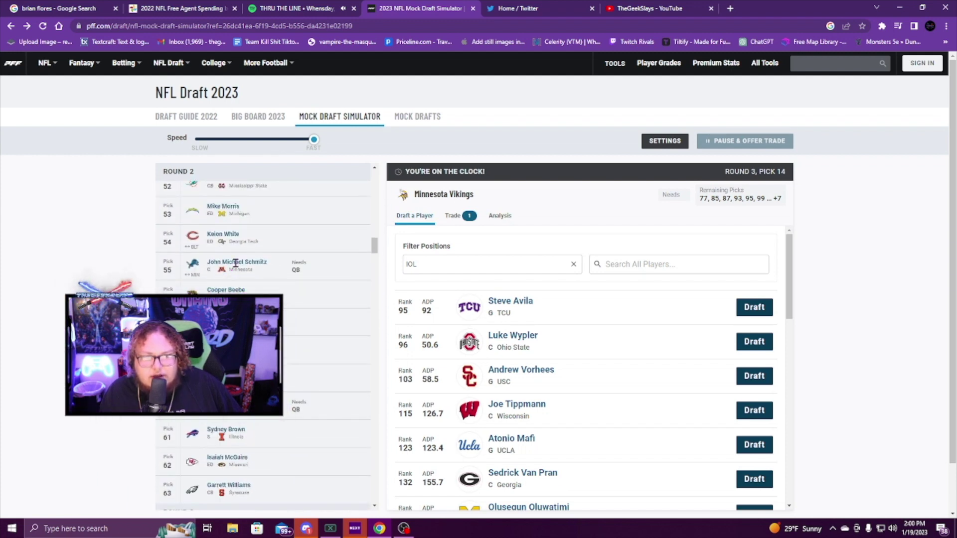
scroll(213, 271, "up", 3)
scroll(214, 271, "up", 3)
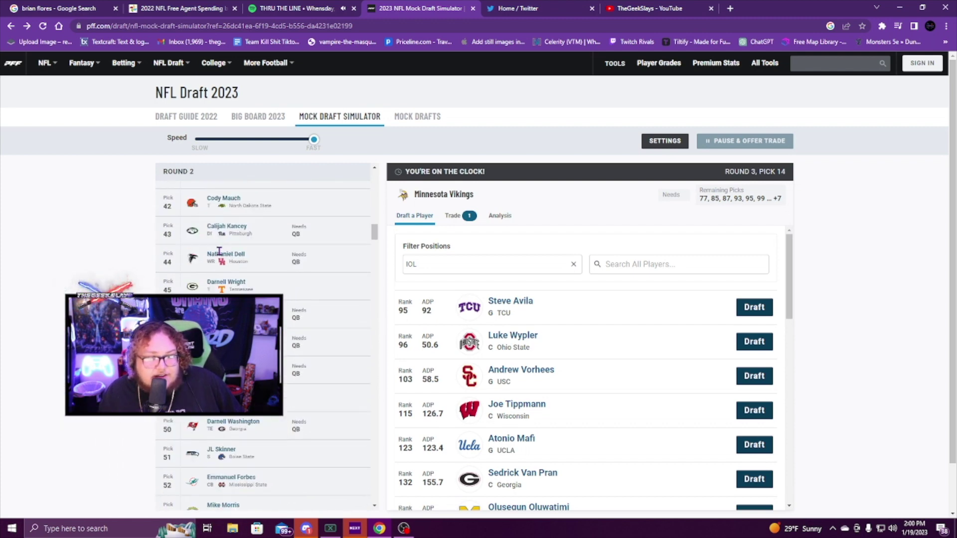
scroll(219, 252, "down", 12)
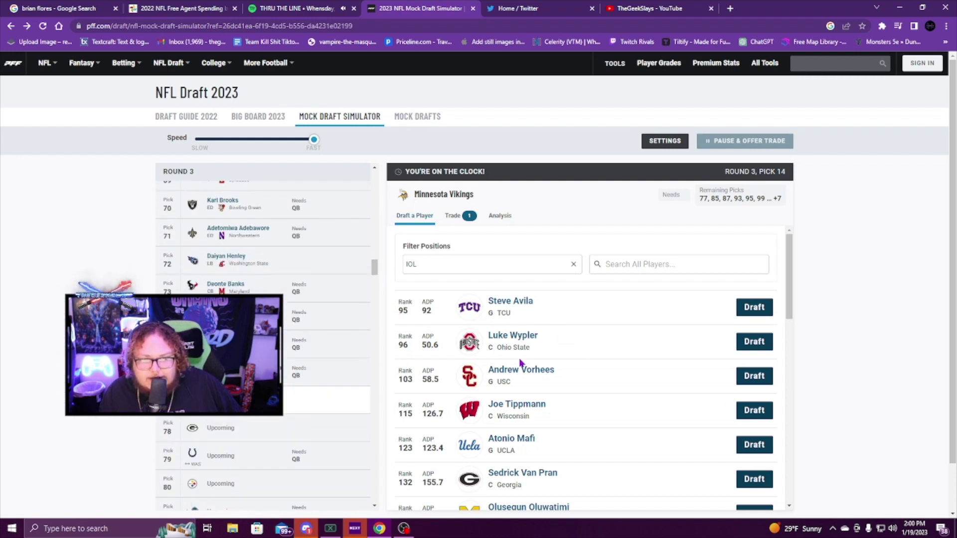
scroll(625, 369, "down", 1)
scroll(549, 324, "up", 1)
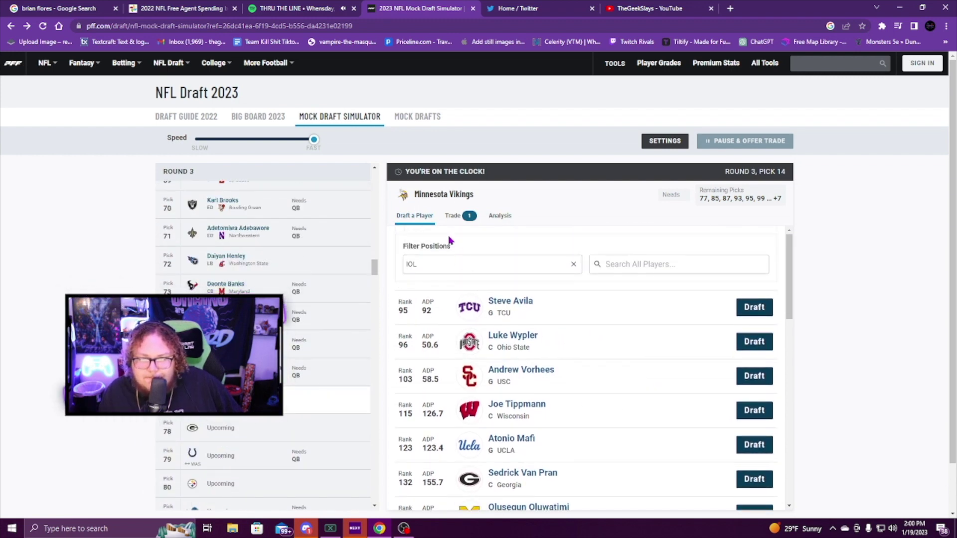
Filter the available players to cornerbacks (CB) only and view the candidates for pick 77
left_click(460, 264)
left_click(450, 413)
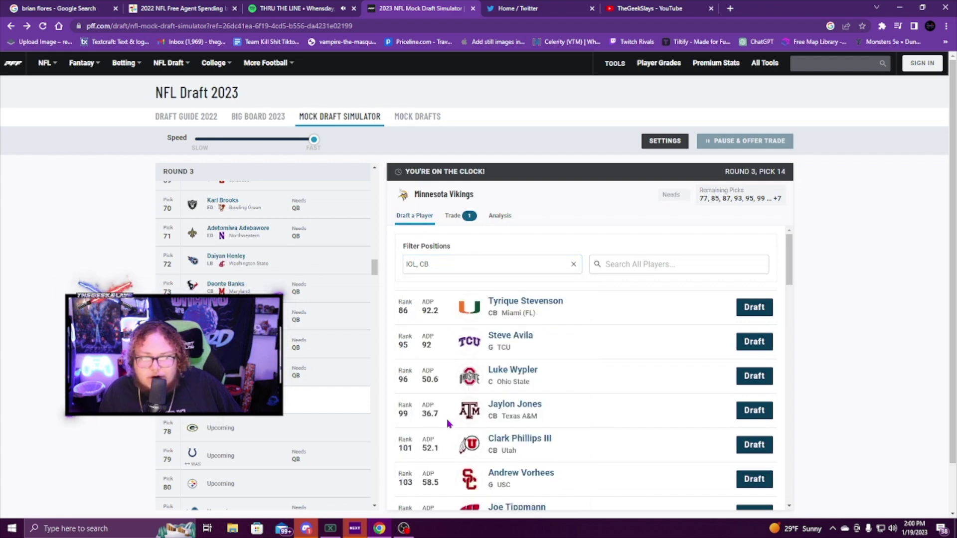
left_click(454, 264)
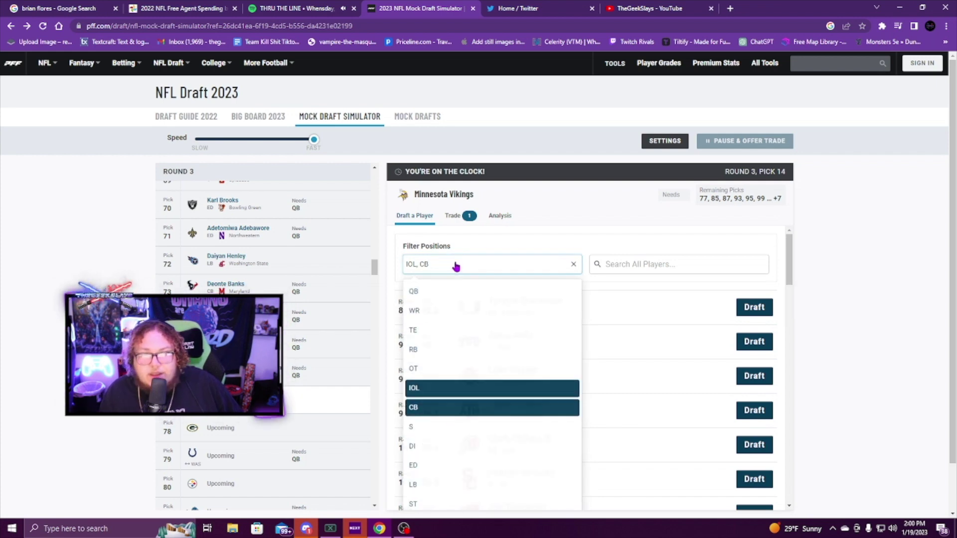
left_click(429, 391)
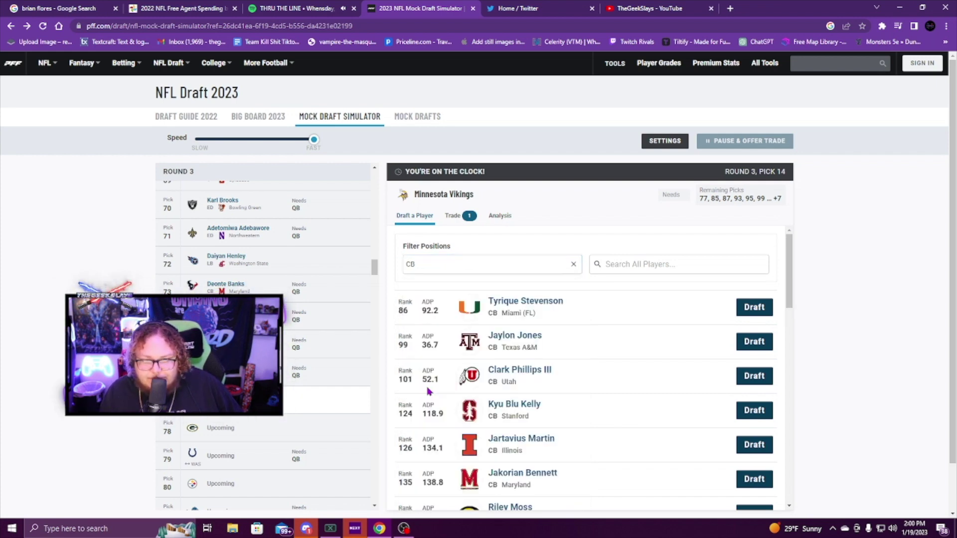
Filter the available players to safeties (S) only and draft Christopher Smith of Georgia with pick 77
left_click(477, 269)
left_click(429, 425)
left_click(469, 265)
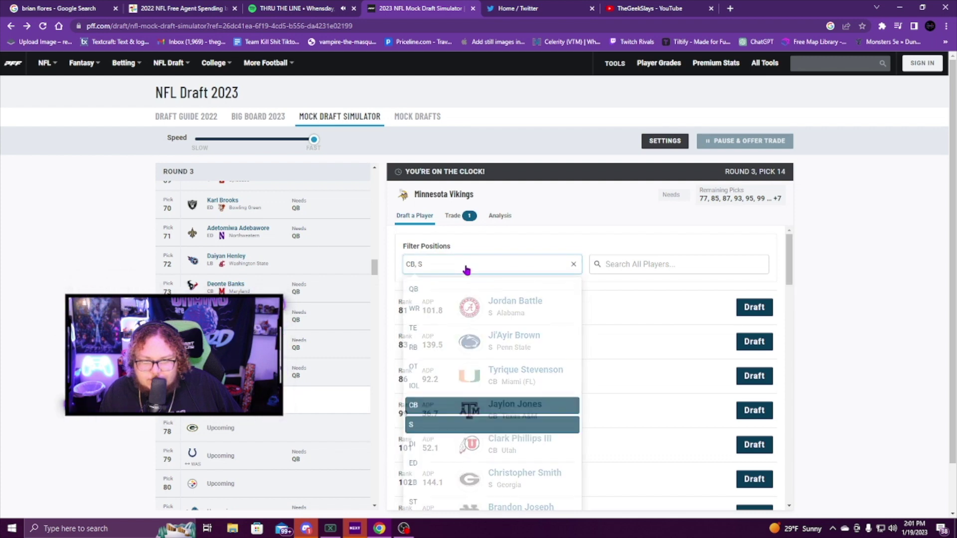
left_click(439, 404)
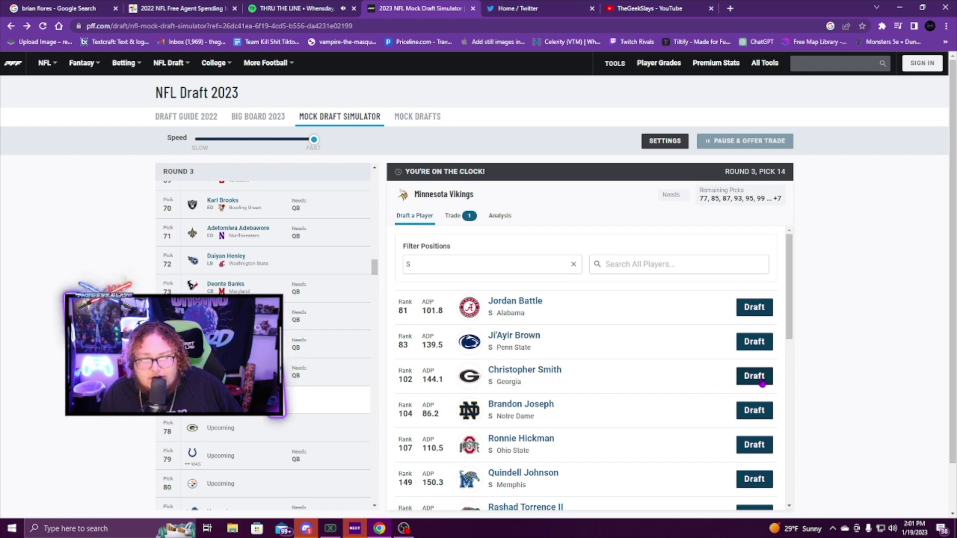
left_click(742, 378)
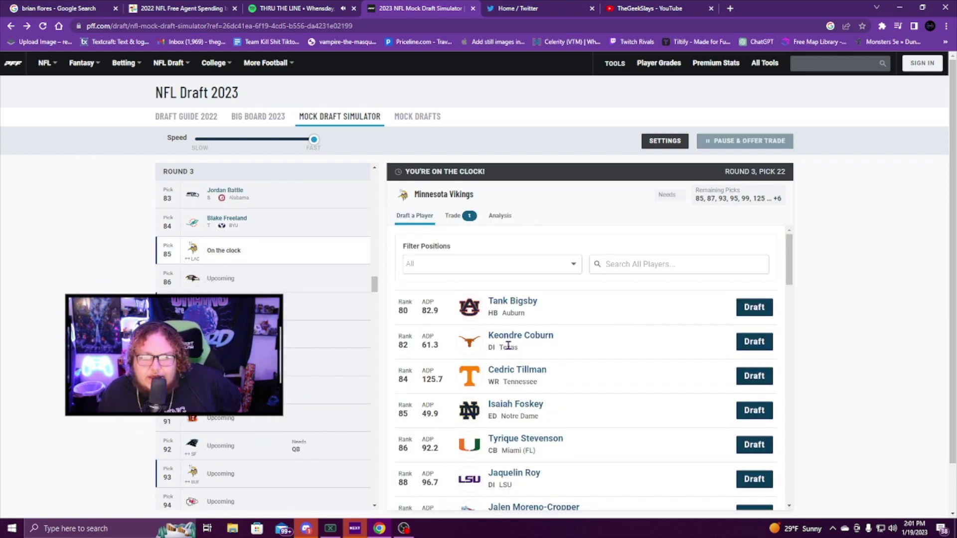
Draft interior defender Jaquelin Roy of LSU with pick 85 and linebacker Noah Sewell of Oregon with pick 87
scroll(503, 329, "down", 1)
scroll(500, 321, "up", 1)
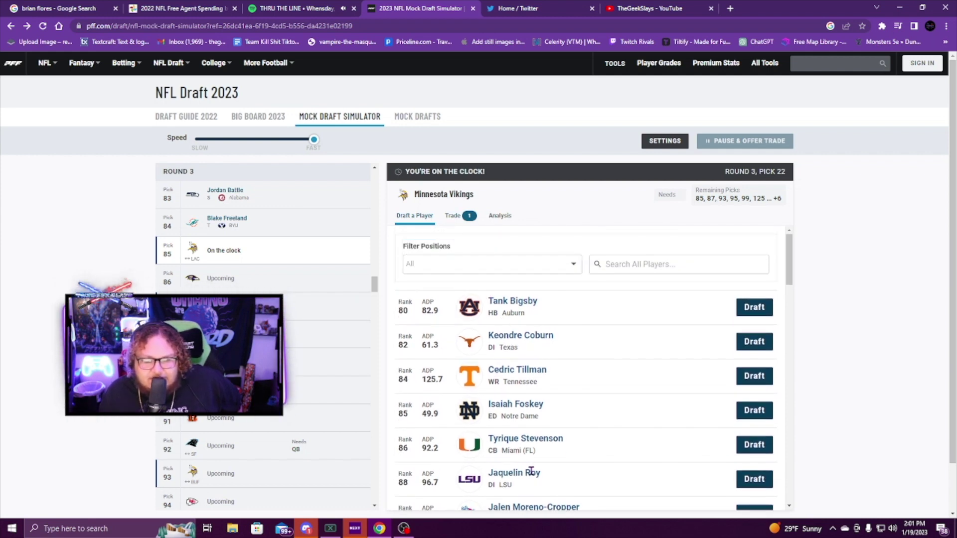
scroll(530, 468, "down", 1)
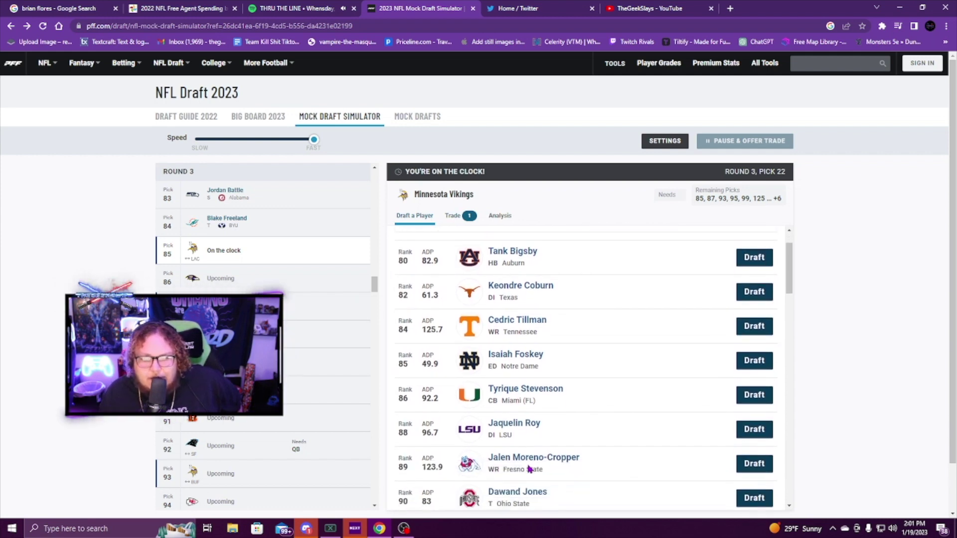
left_click(754, 431)
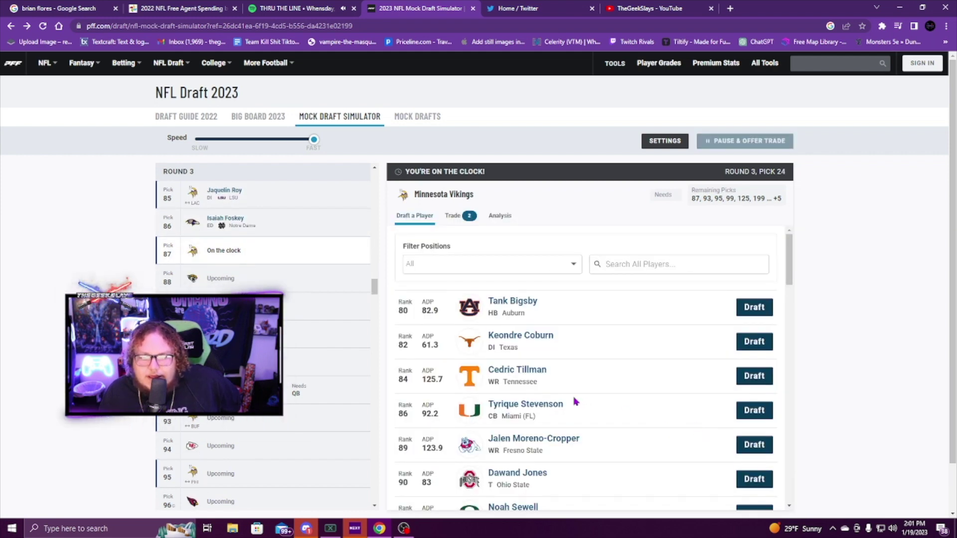
scroll(657, 403, "down", 2)
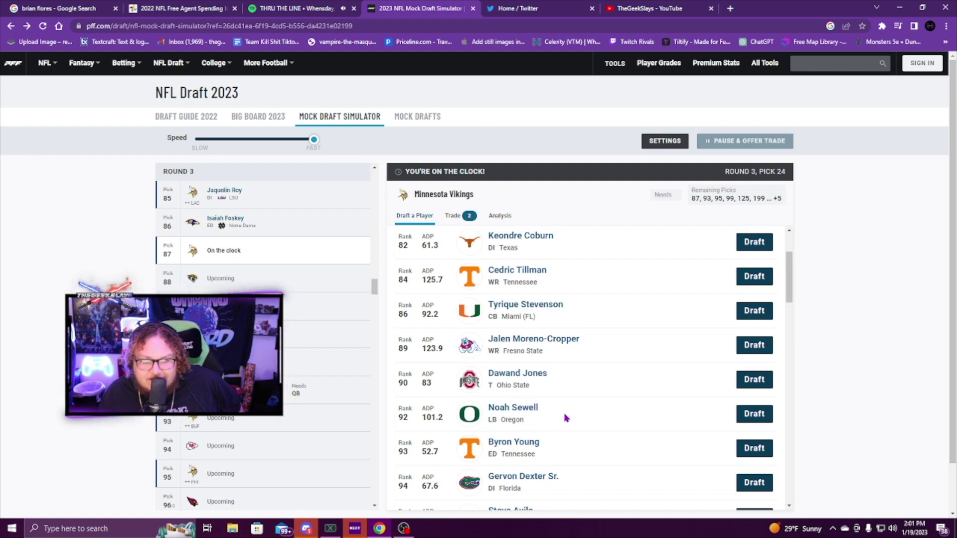
left_click(754, 415)
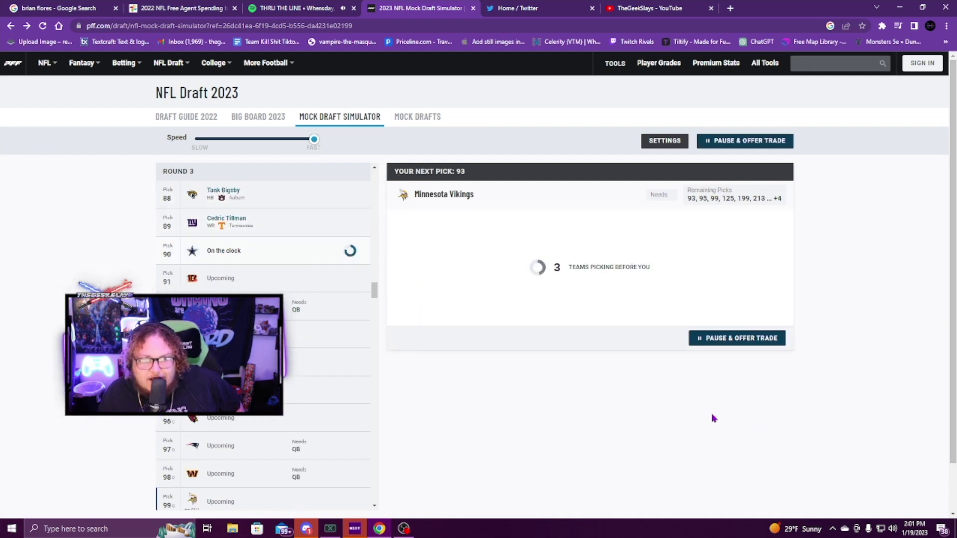
Compare the available players with the earlier round 3 selections and draft center Luke Wypler of Ohio State with pick 93
scroll(598, 361, "down", 1)
scroll(618, 364, "down", 1)
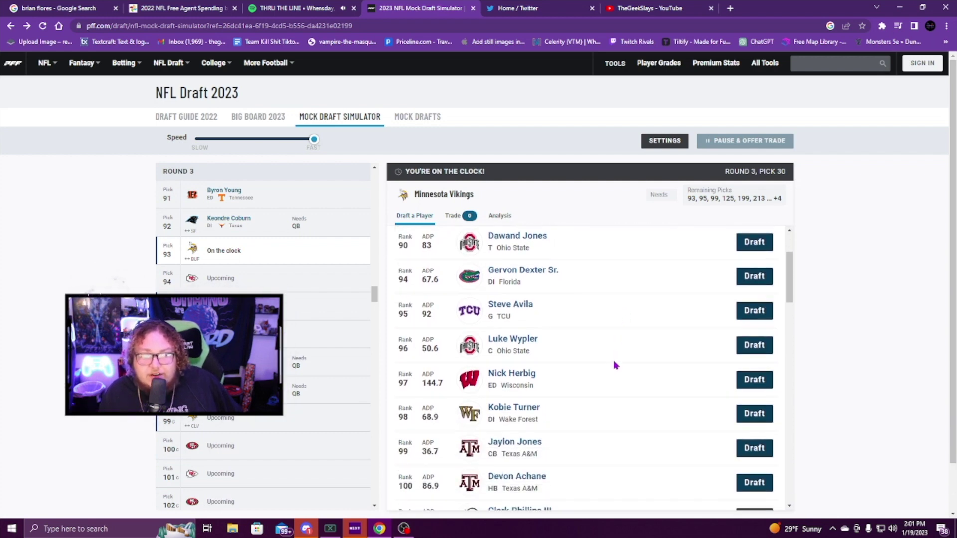
scroll(611, 364, "down", 2)
scroll(605, 365, "down", 3)
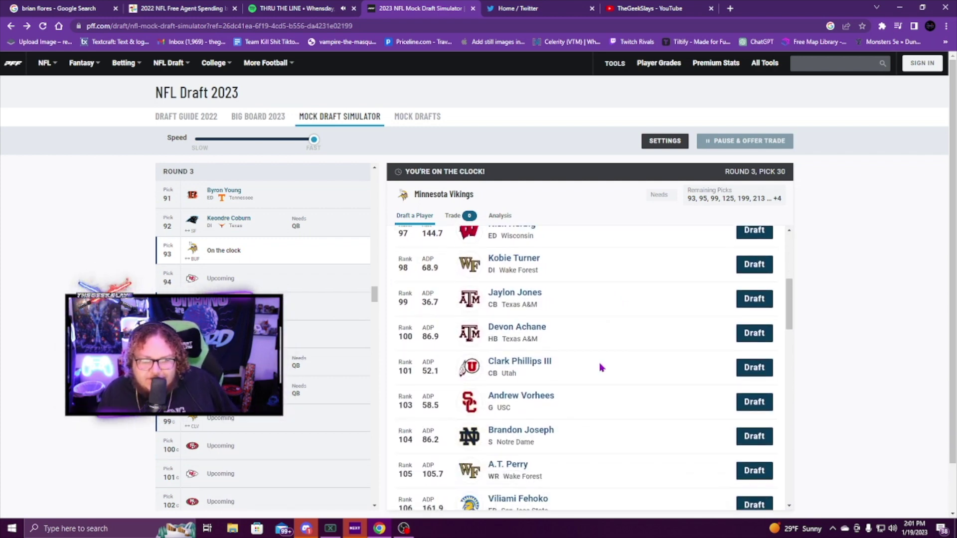
scroll(301, 359, "up", 2)
scroll(298, 354, "up", 4)
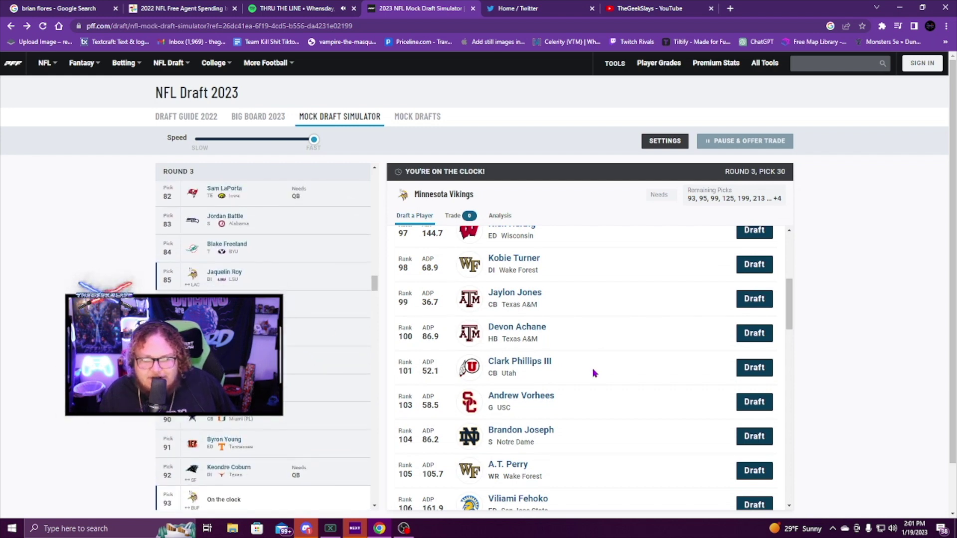
scroll(593, 371, "down", 3)
scroll(327, 349, "down", 3)
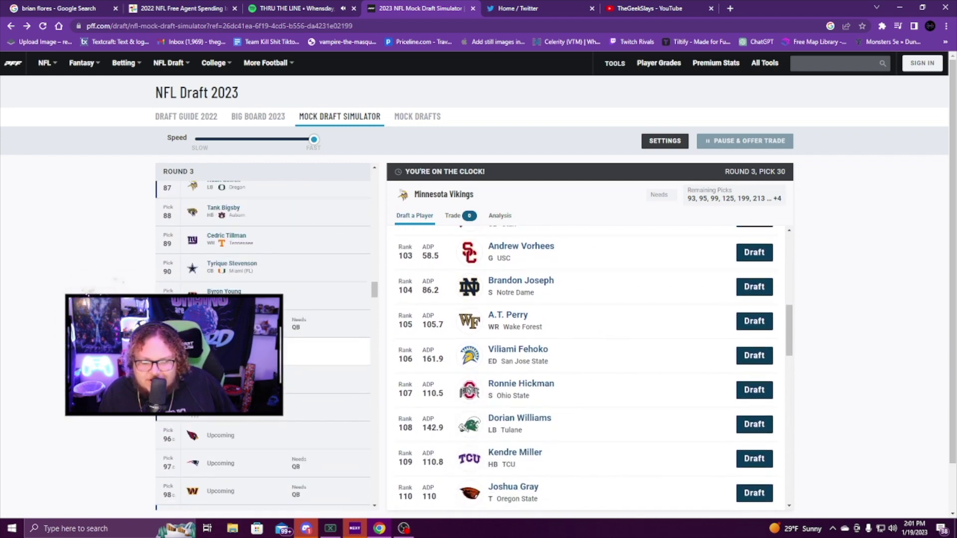
scroll(539, 406, "up", 6)
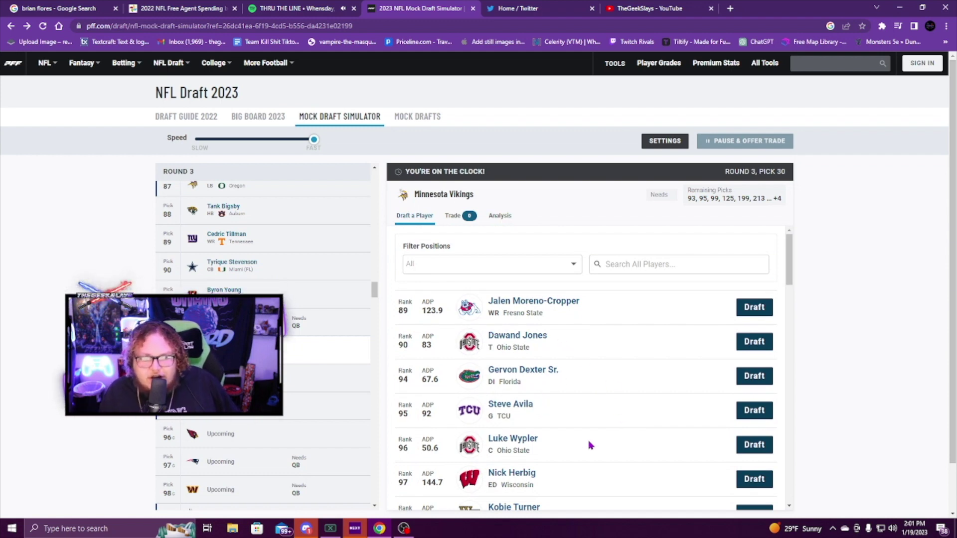
scroll(568, 434, "down", 3)
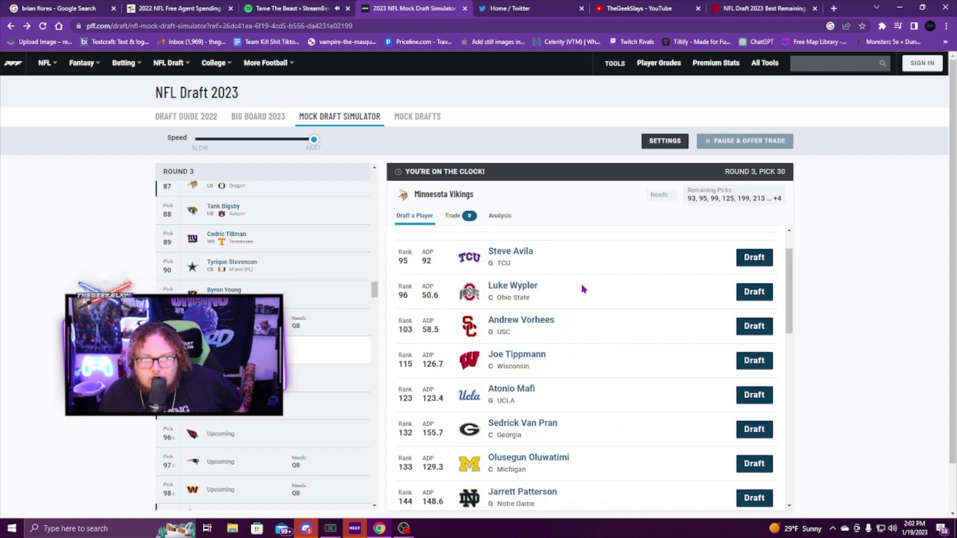
left_click(753, 293)
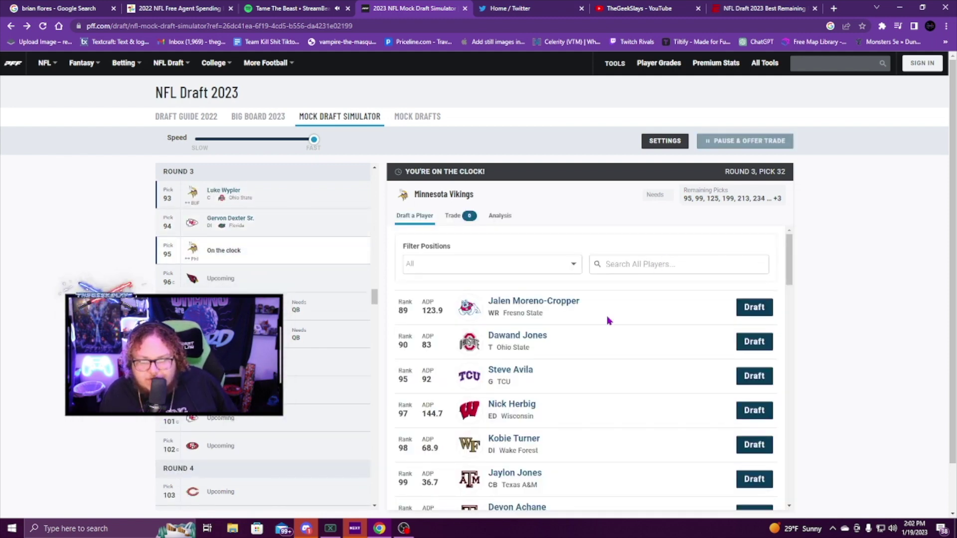
Filter the available players to interior offensive linemen (IOL) and draft Olusegun Oluwatimi of Michigan with pick 95
left_click(568, 264)
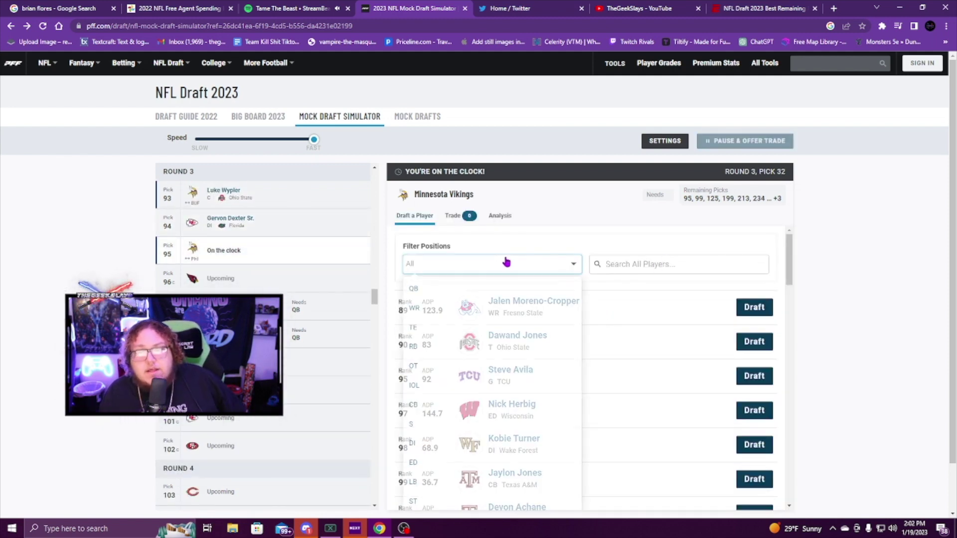
left_click(438, 396)
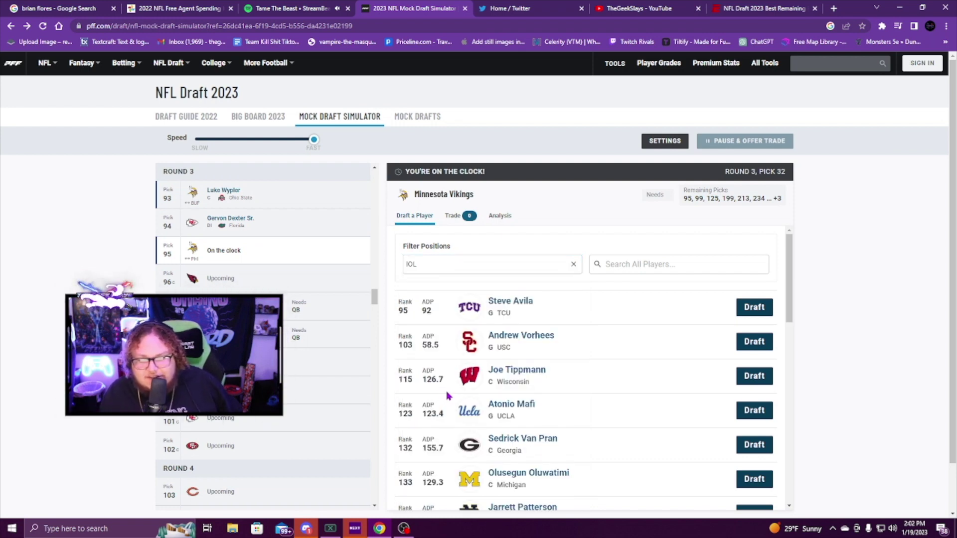
scroll(528, 406, "down", 1)
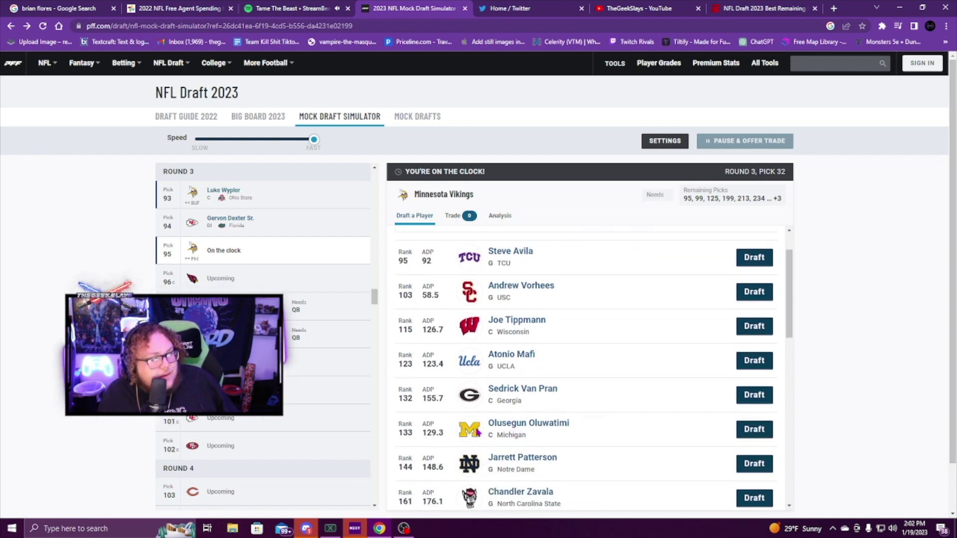
left_click(754, 429)
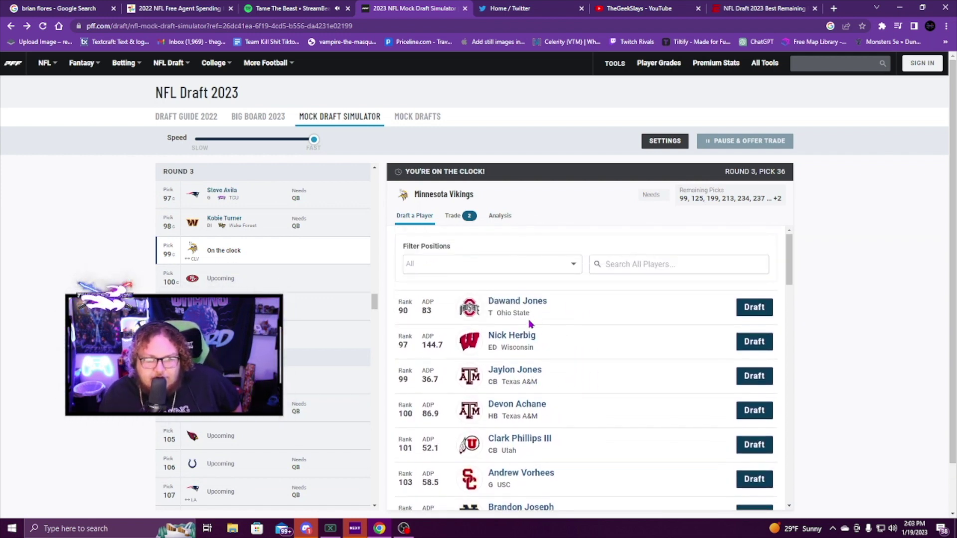
Filter the available players to edge defenders (ED) and draft Nick Herbig of Wisconsin with pick 99
left_click(469, 268)
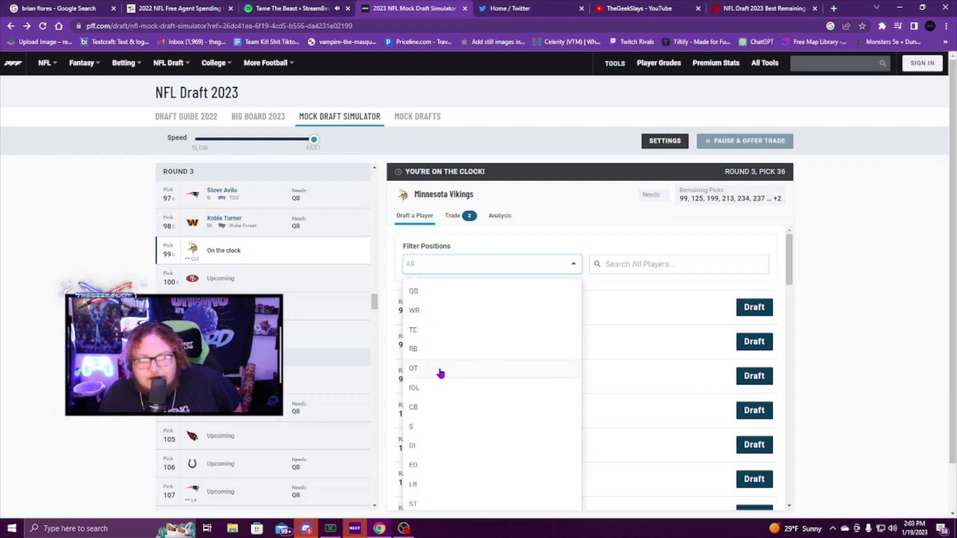
left_click(428, 465)
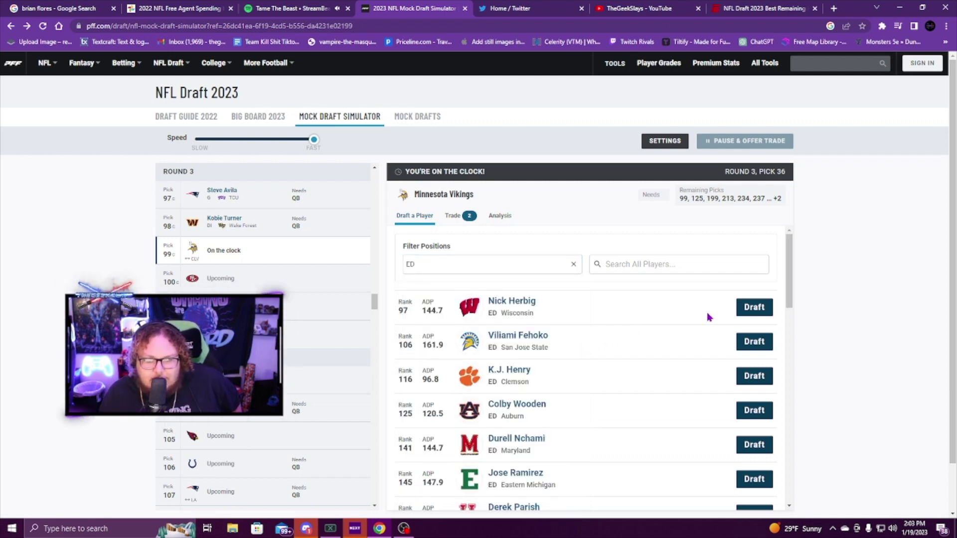
left_click(753, 312)
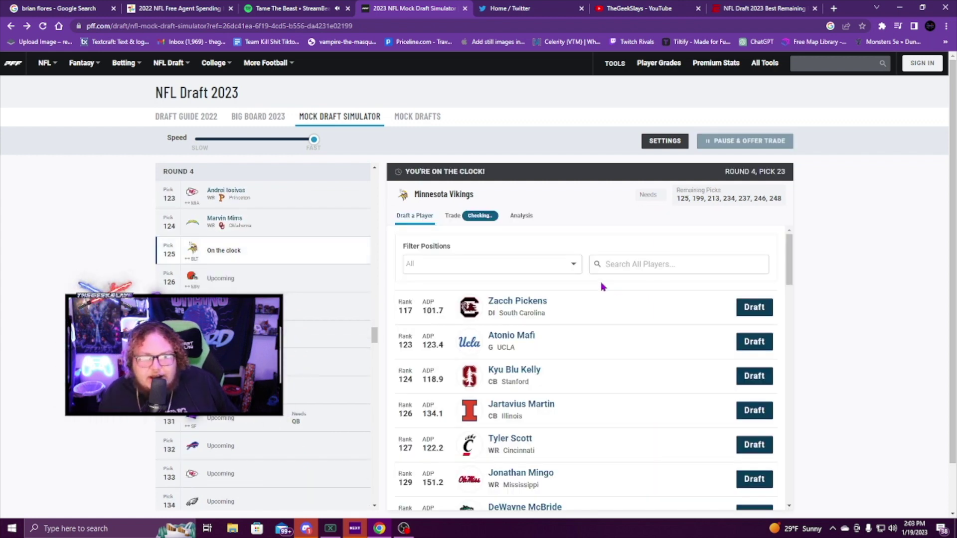
Browse the available players for pick 125 across all positions and with the list filtered to running backs (RB)
left_click(561, 270)
left_click(555, 275)
left_click(556, 274)
left_click(557, 274)
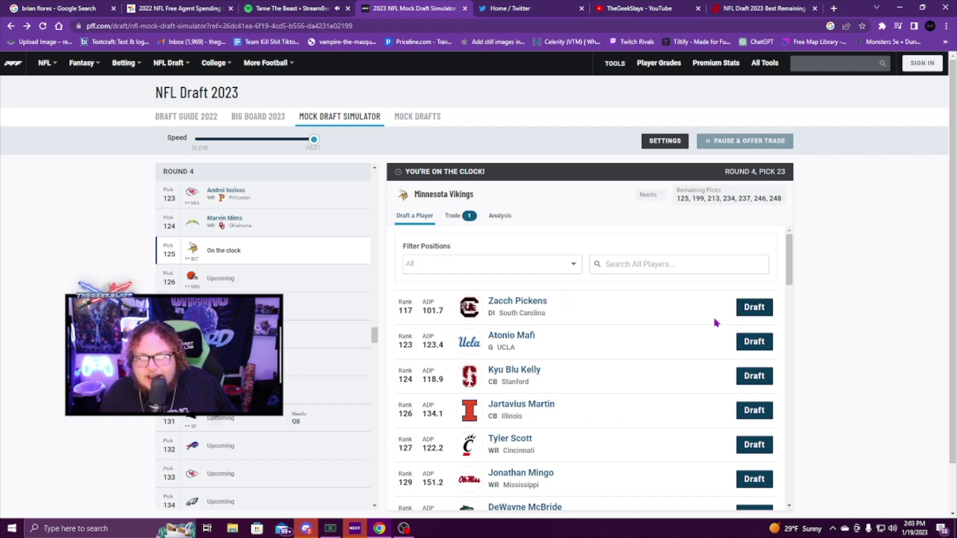
scroll(584, 320, "down", 2)
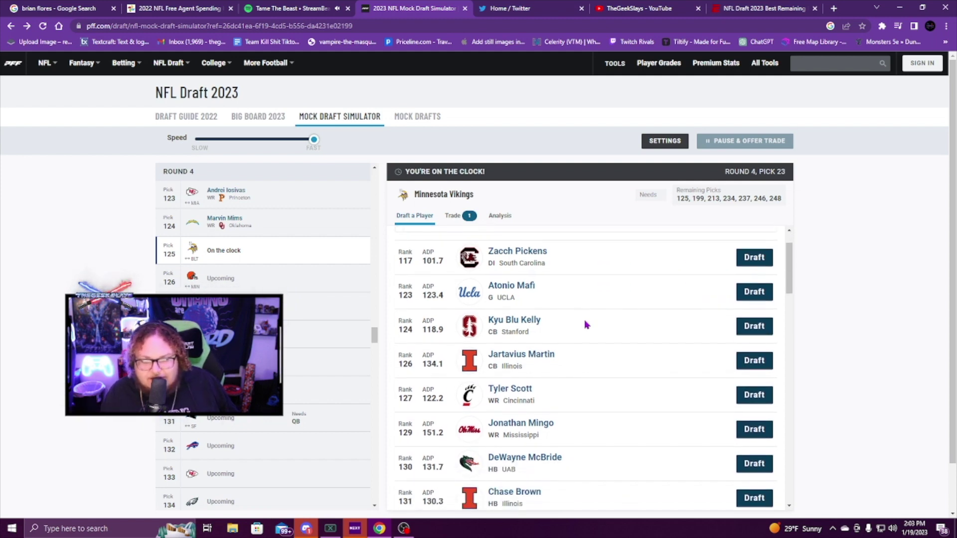
scroll(573, 279, "down", 3)
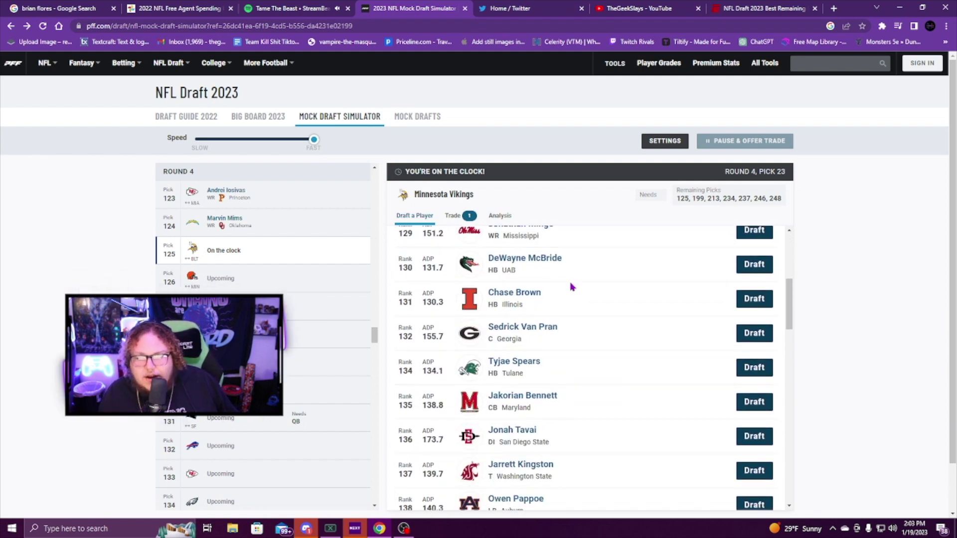
scroll(553, 273, "up", 5)
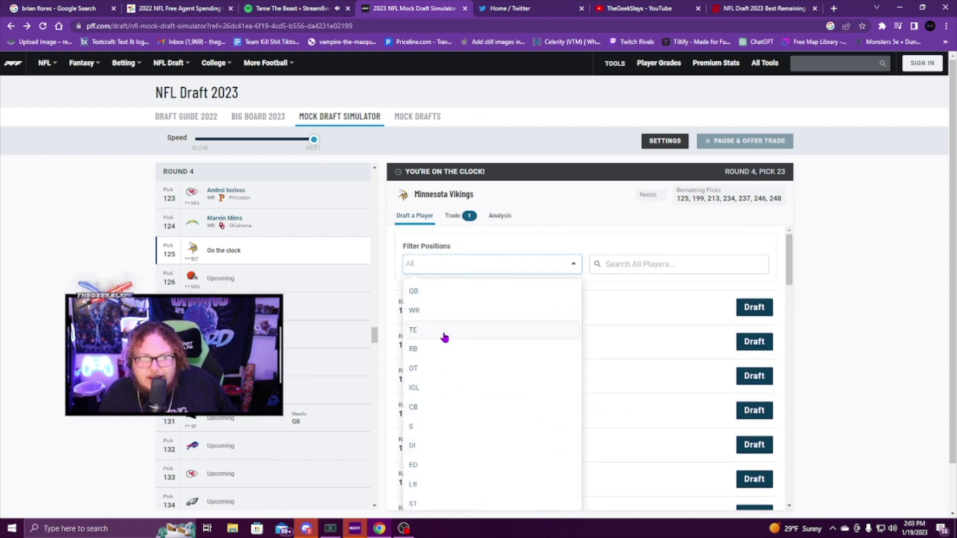
left_click(441, 348)
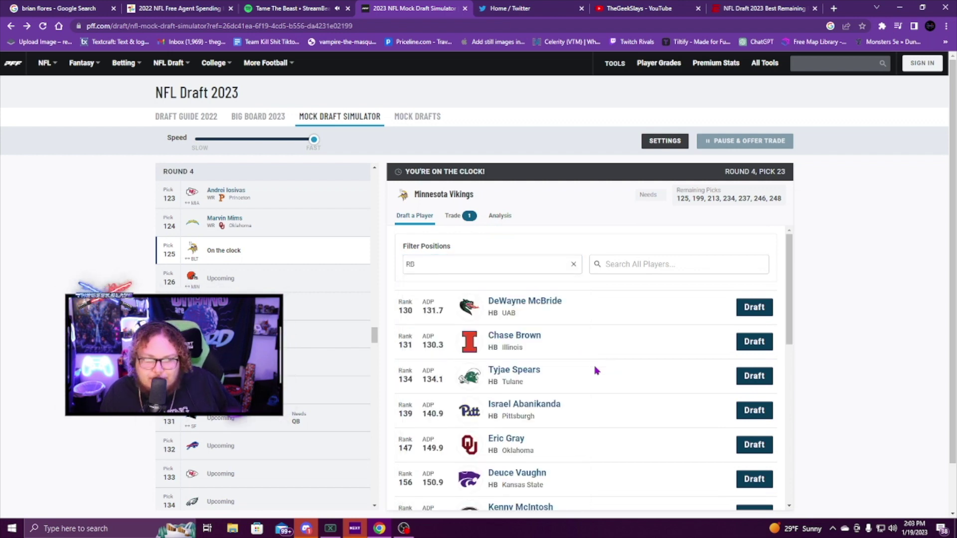
scroll(584, 370, "down", 3)
scroll(581, 370, "down", 4)
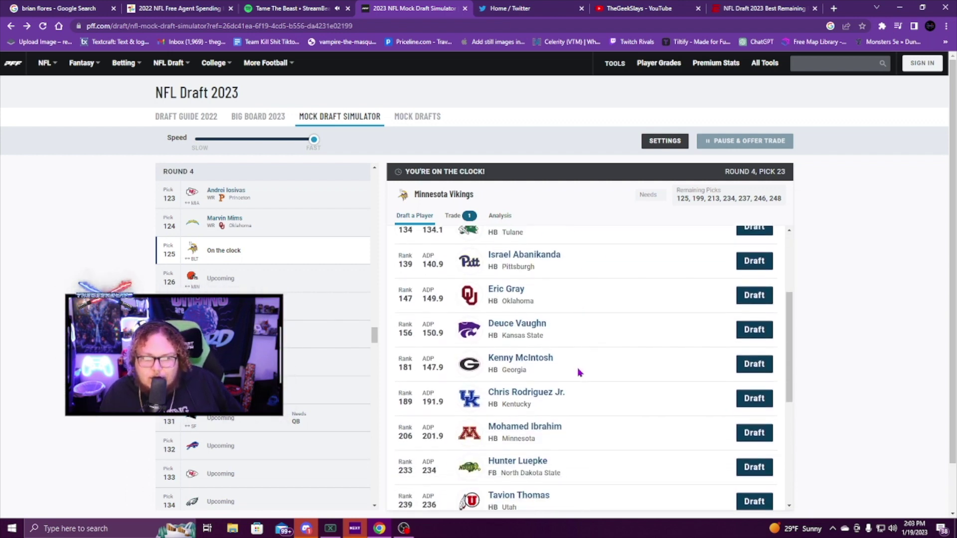
scroll(561, 371, "up", 6)
scroll(560, 367, "up", 2)
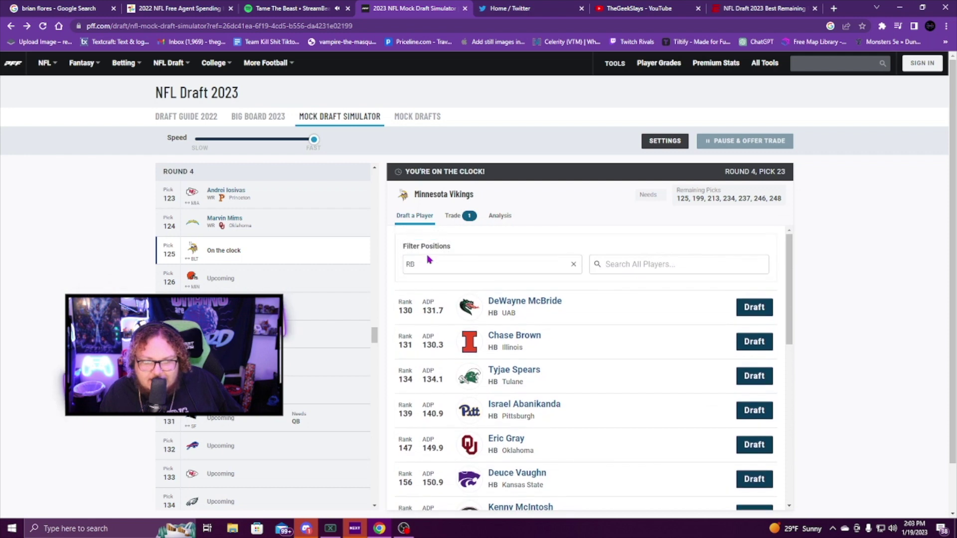
Add cornerbacks (CB) to the position filter and draft Kyu Blu Kelly of Stanford with pick 125
left_click(436, 272)
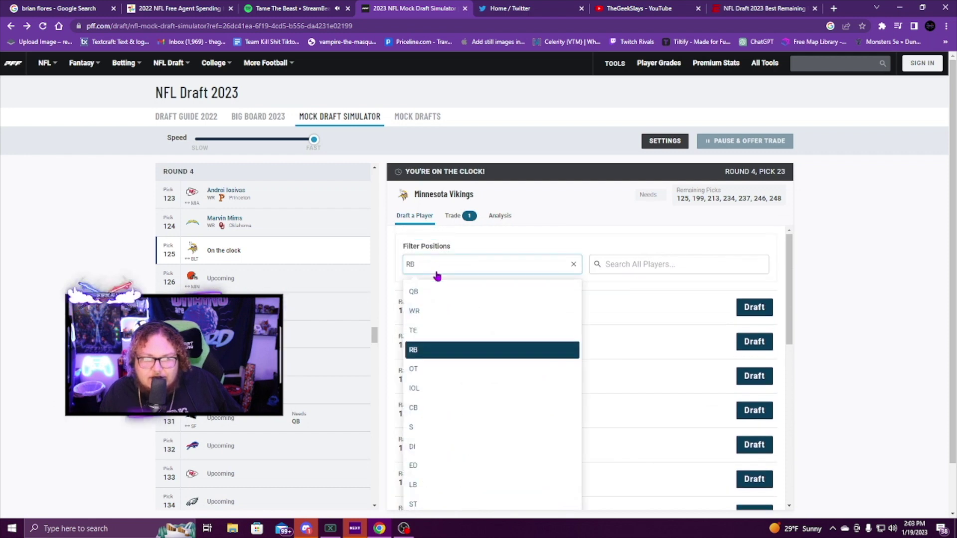
left_click(451, 408)
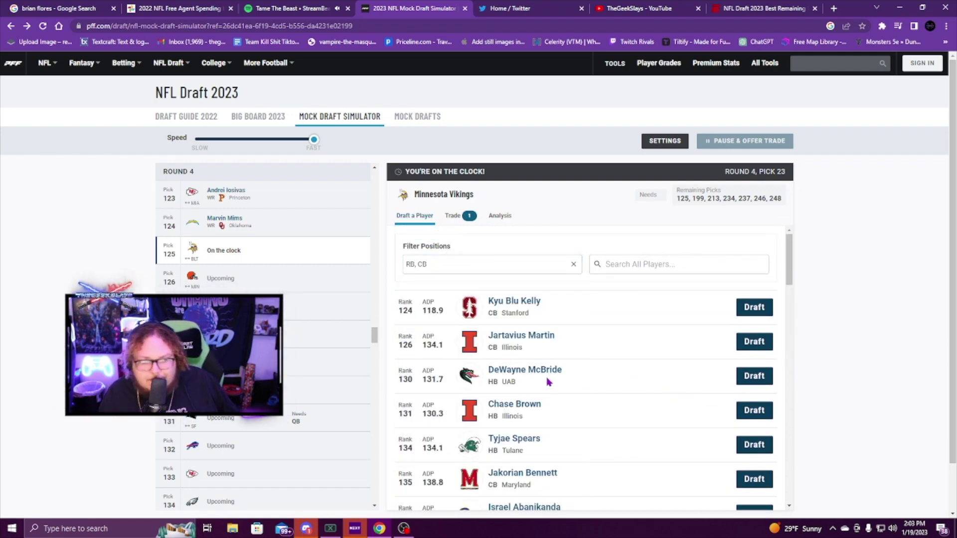
left_click(754, 307)
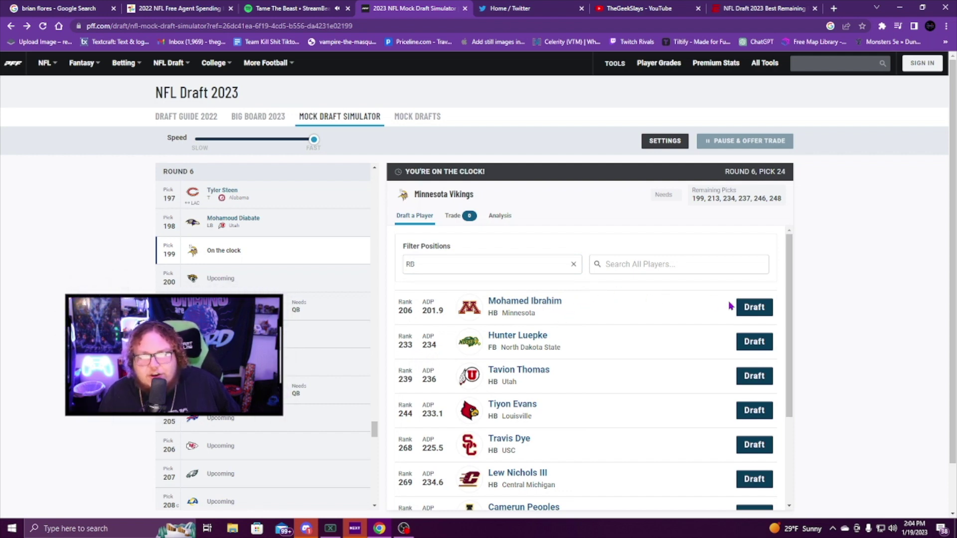
Draft running back Mohamed Ibrahim of Minnesota with pick 199 and linebacker Dee Winters of TCU with pick 213
left_click(764, 311)
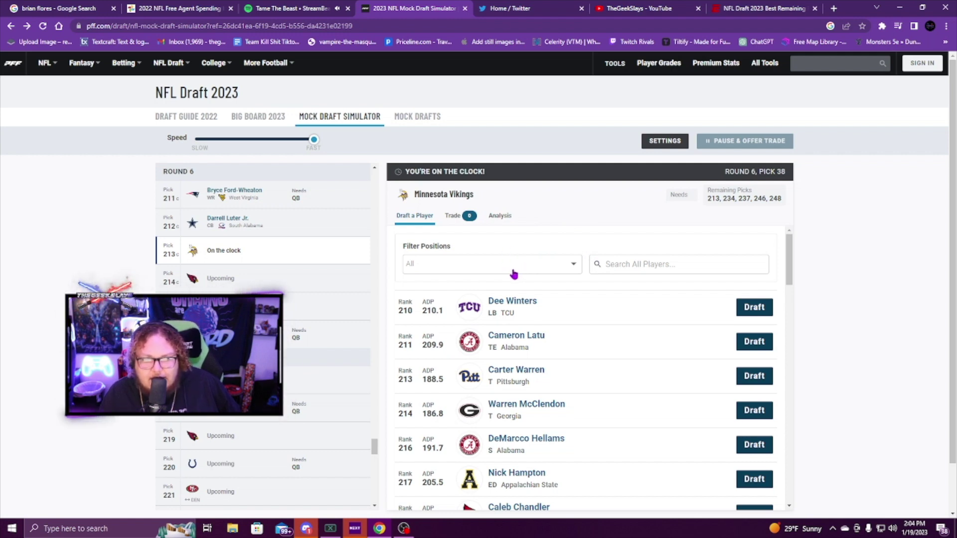
scroll(522, 271, "down", 3)
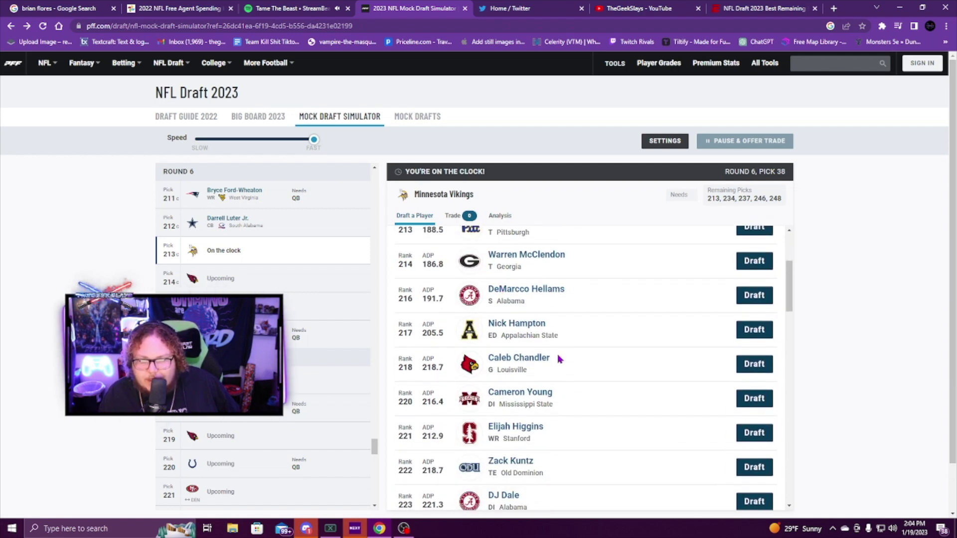
scroll(554, 356, "up", 1)
scroll(553, 359, "up", 1)
scroll(573, 362, "down", 2)
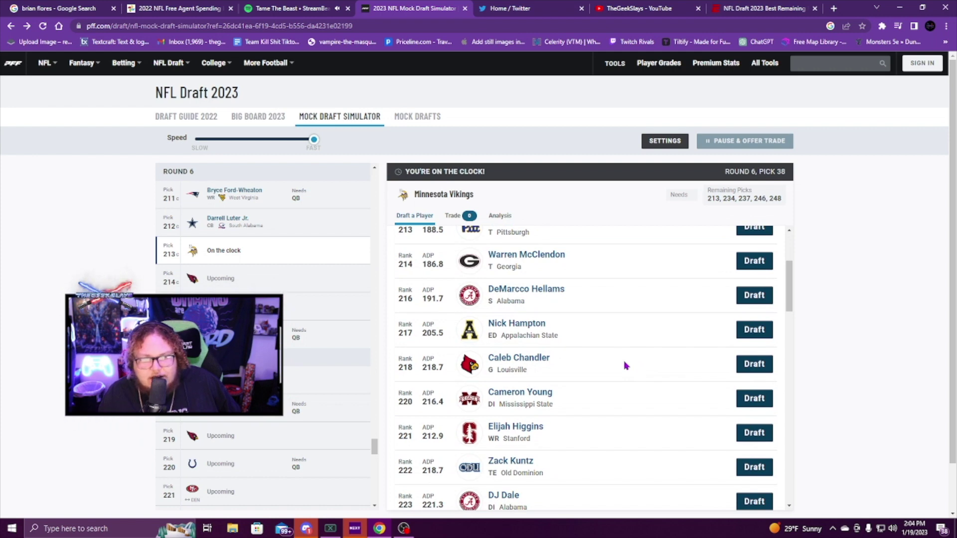
scroll(623, 367, "up", 3)
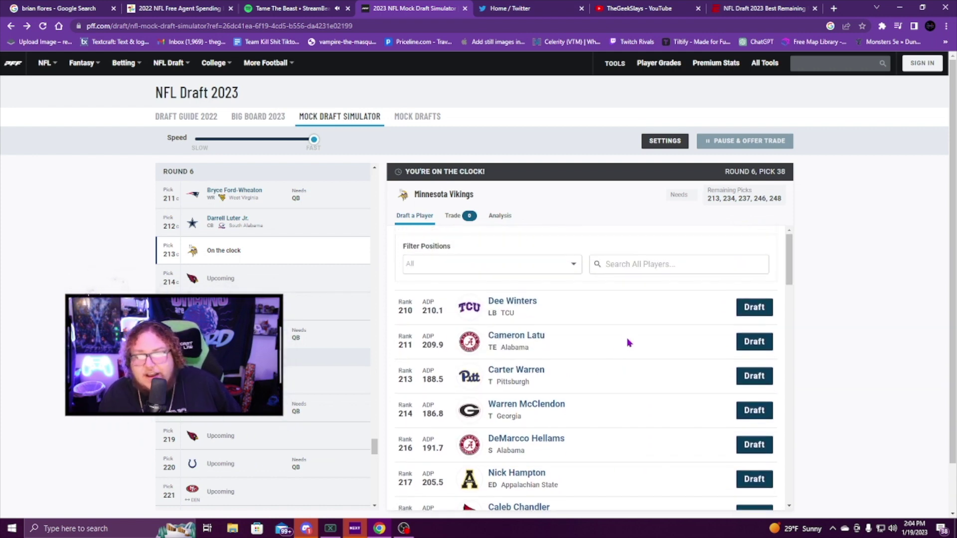
left_click(754, 308)
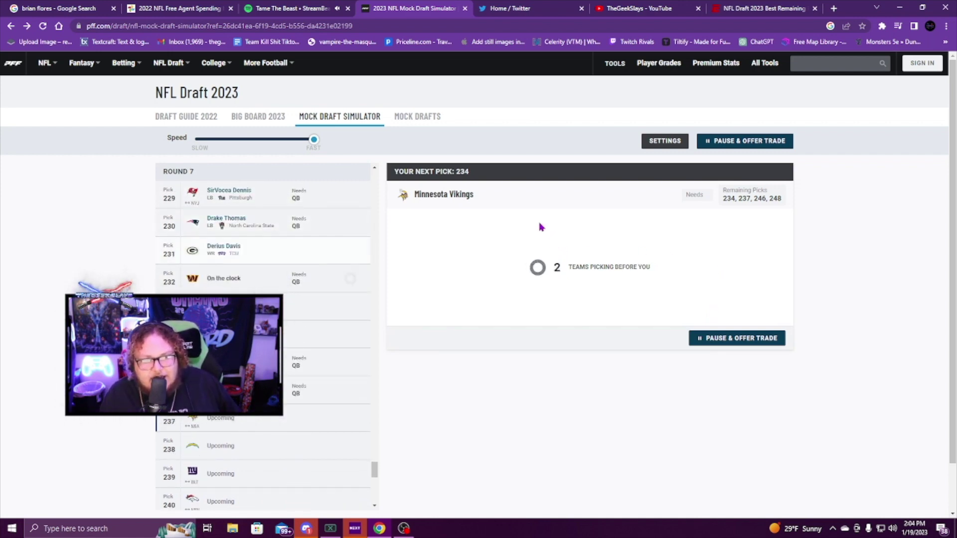
Filter the available players to interior offensive linemen (IOL) and draft Anthony Bradford of LSU with pick 234
scroll(553, 292, "down", 1)
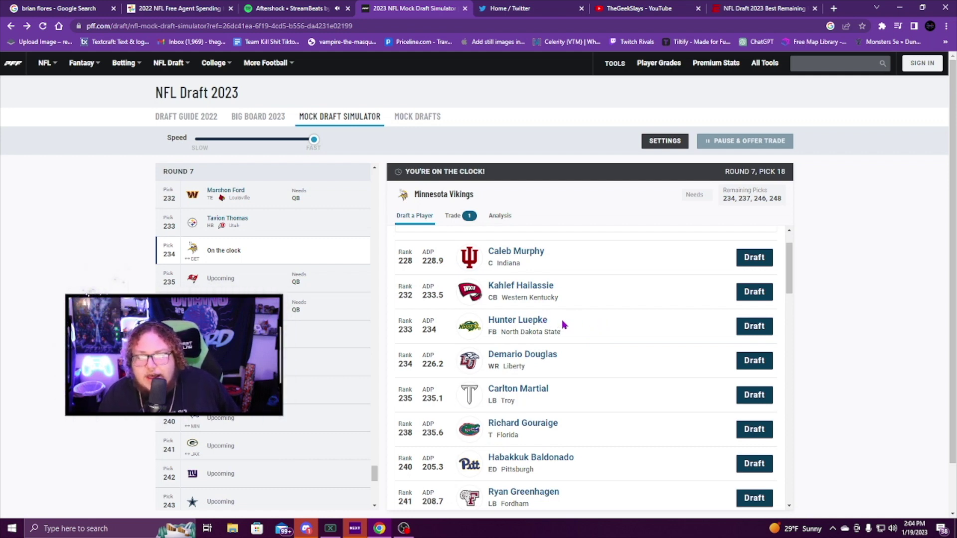
scroll(563, 321, "down", 3)
scroll(581, 314, "down", 3)
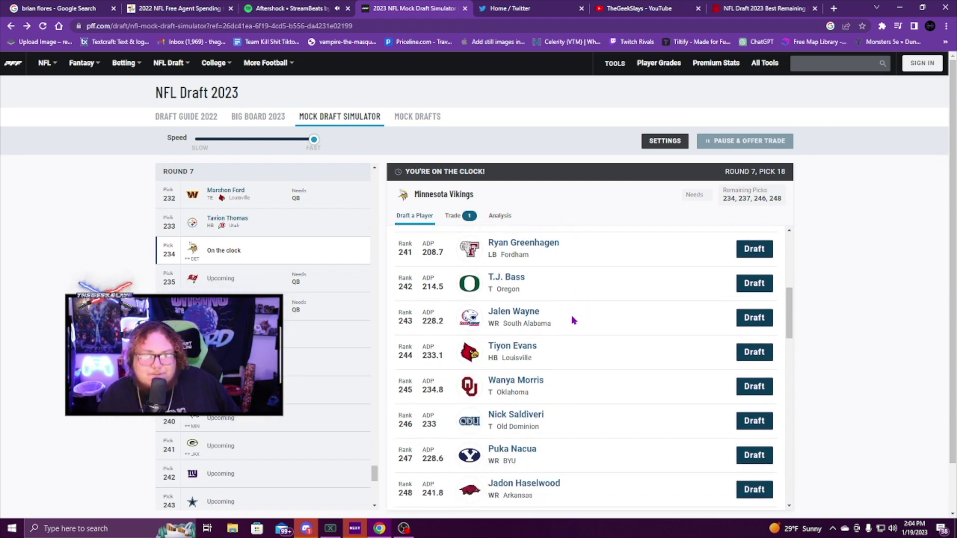
scroll(580, 319, "down", 3)
scroll(578, 304, "up", 10)
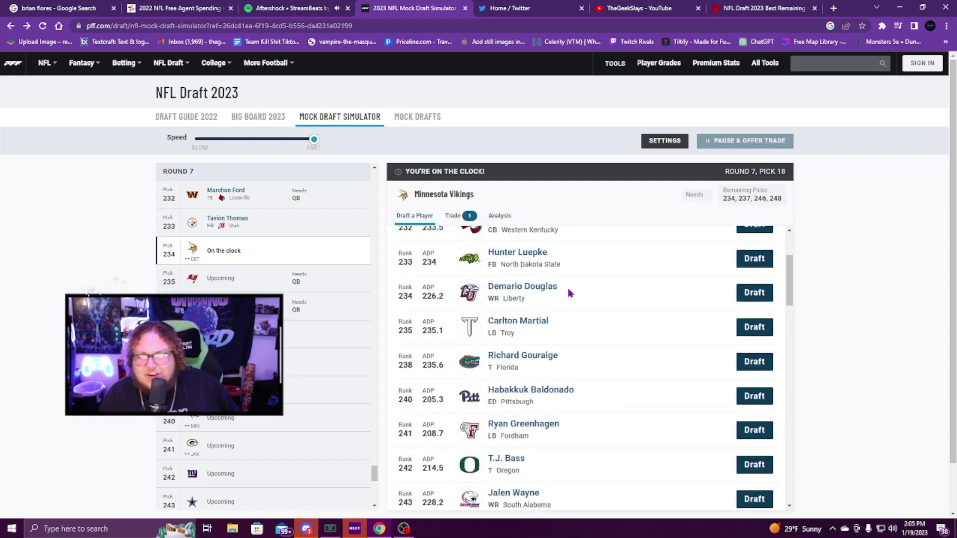
left_click(568, 266)
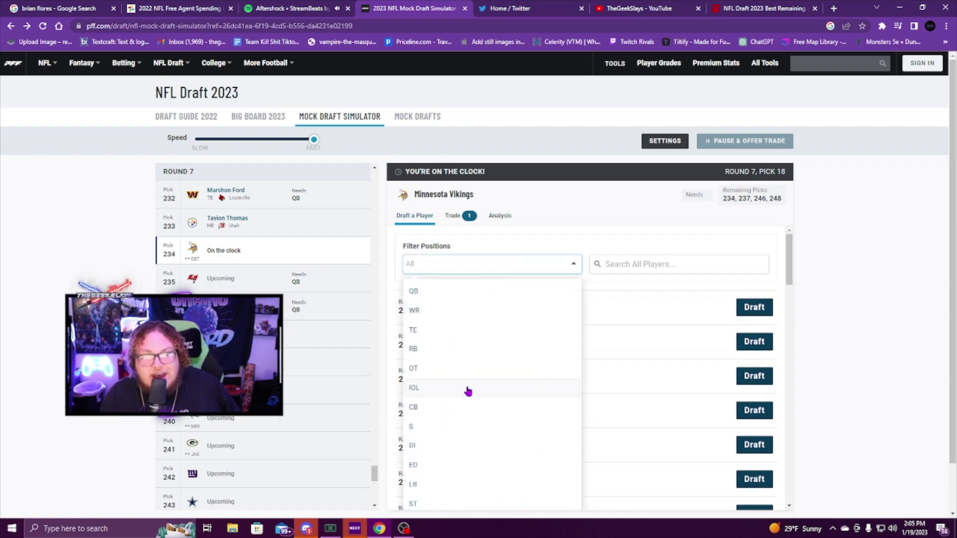
left_click(434, 393)
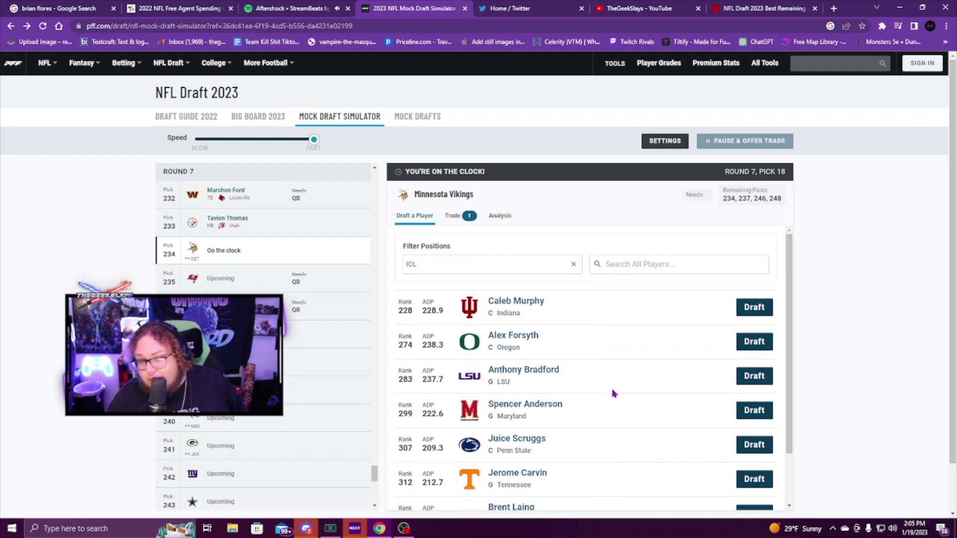
scroll(603, 386, "down", 1)
scroll(601, 381, "up", 1)
scroll(602, 380, "down", 2)
scroll(593, 358, "down", 1)
scroll(593, 359, "up", 2)
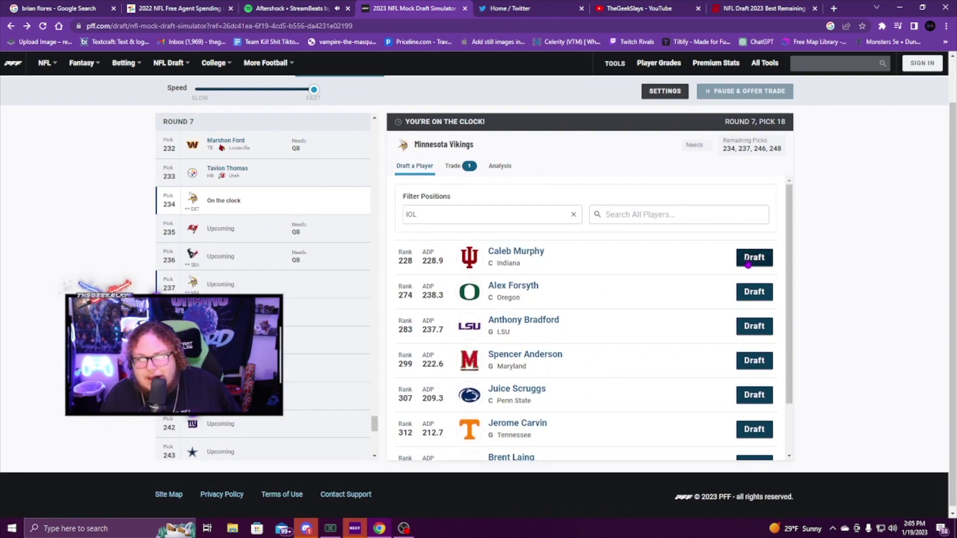
scroll(572, 282, "down", 1)
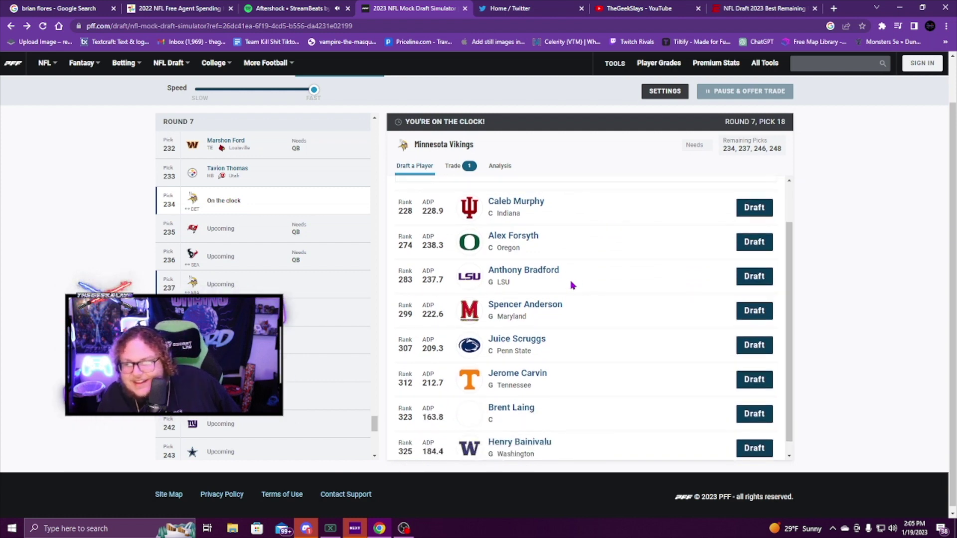
left_click(741, 285)
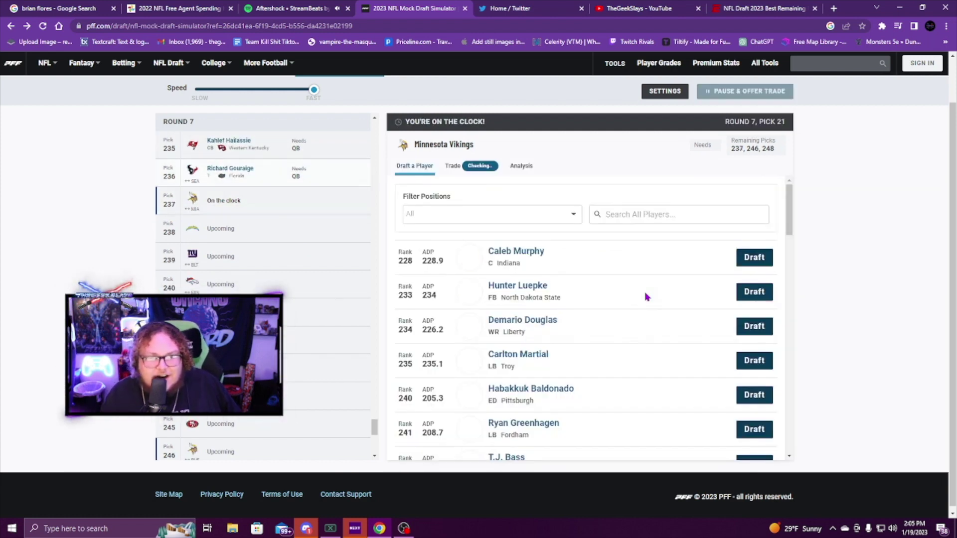
Filter the available players to defensive interior linemen (DI) and draft Taron Vincent of Ohio State with pick 237
left_click(544, 216)
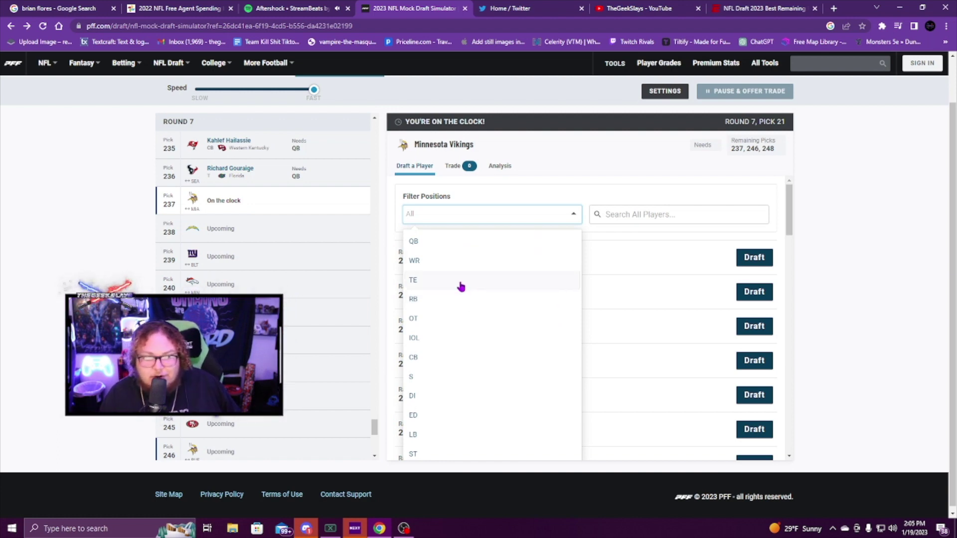
left_click(429, 395)
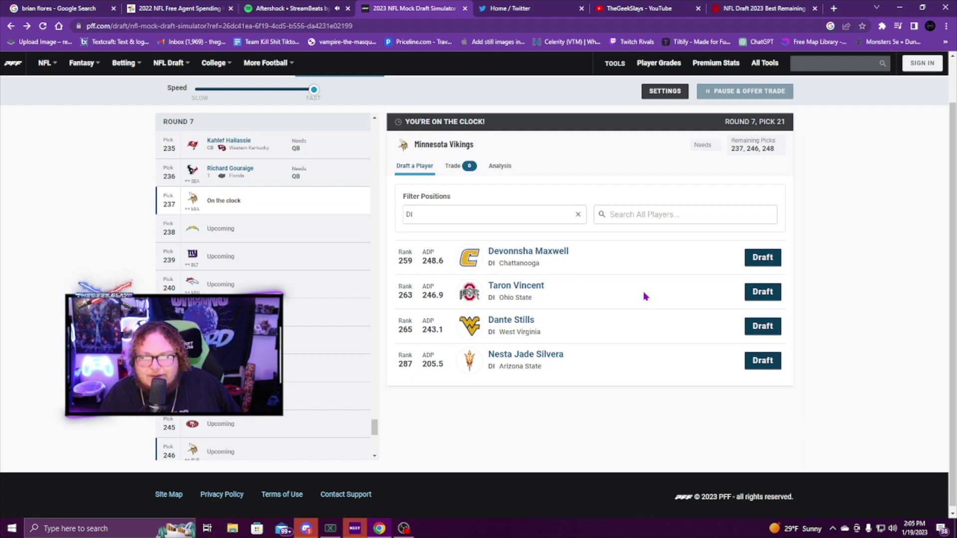
left_click(756, 294)
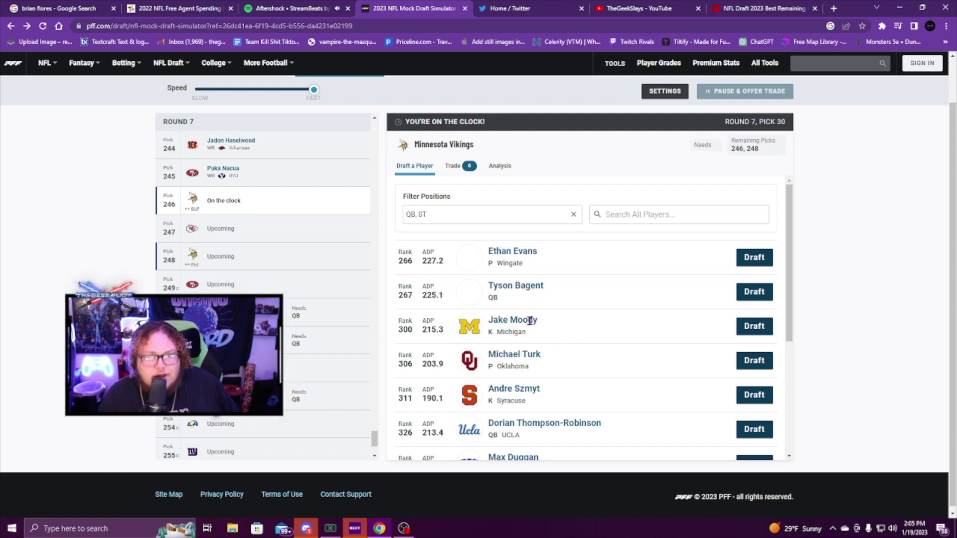
Draft kicker Jake Moody of Michigan with pick 246 and cornerback Cameron Mitchell of Northwestern with pick 248
left_click(755, 328)
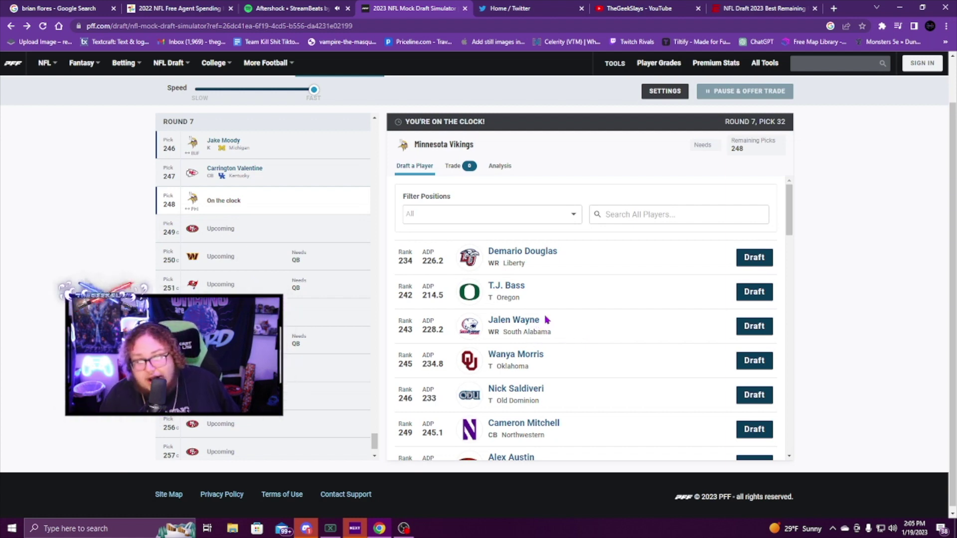
scroll(578, 299, "down", 3)
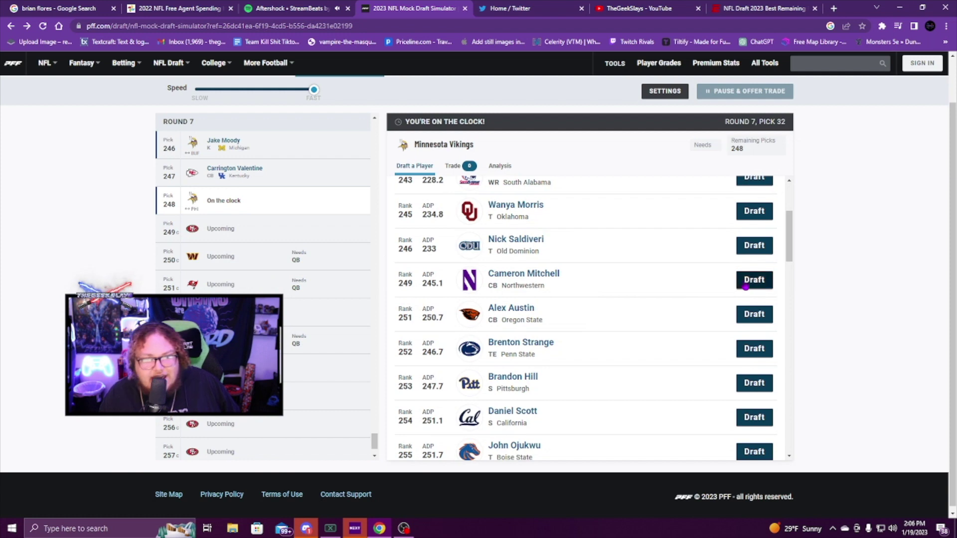
left_click(742, 286)
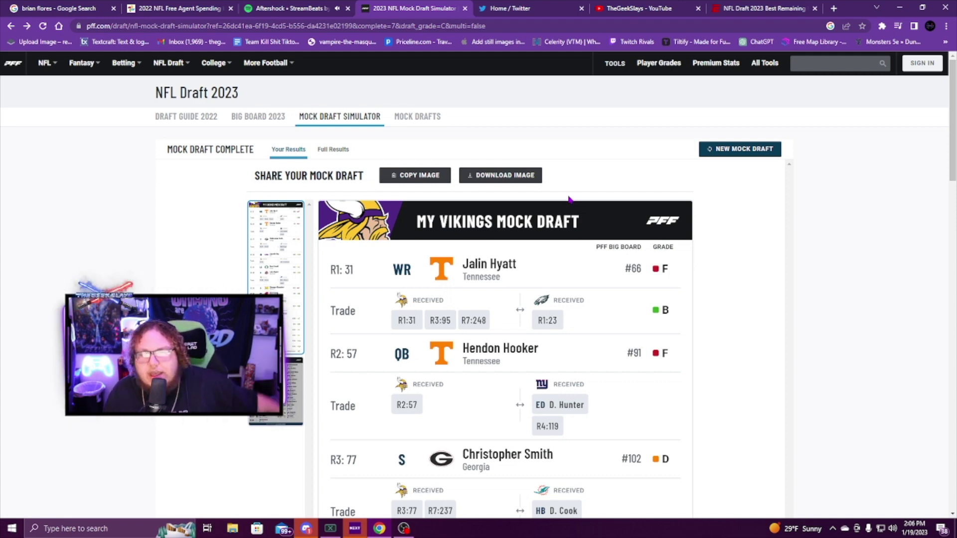
Review the completed Vikings mock draft from round 1 to round 7, examining each pick, trade and grade
scroll(759, 448, "down", 3)
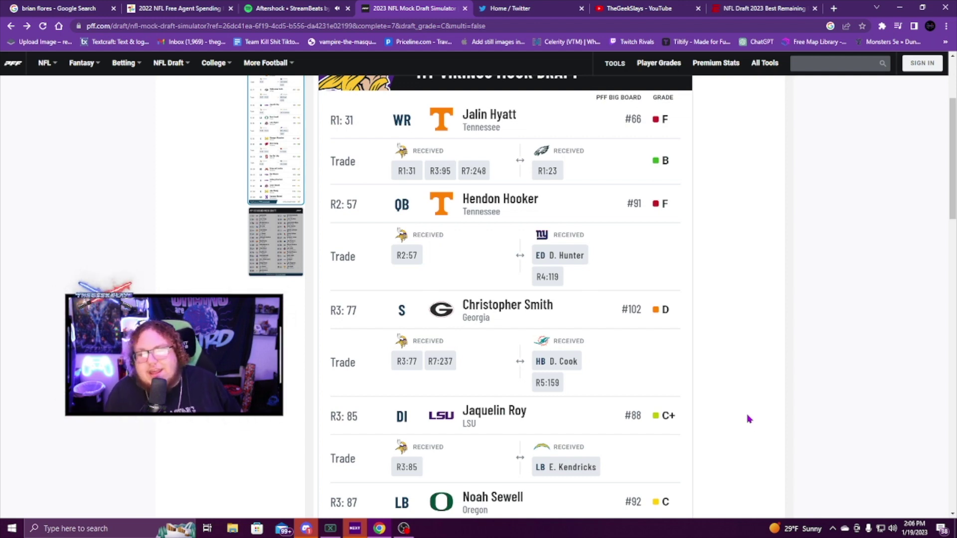
scroll(712, 357, "down", 2)
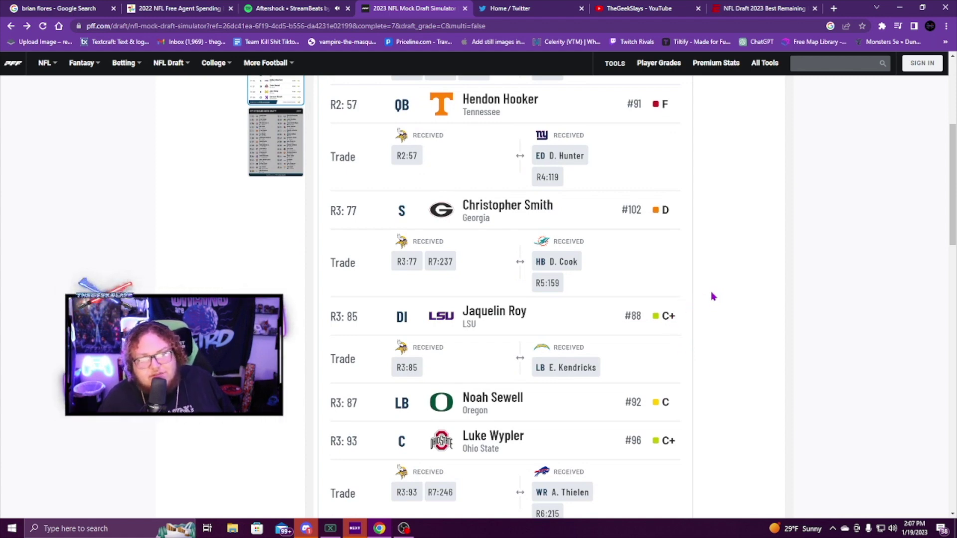
scroll(708, 297, "down", 2)
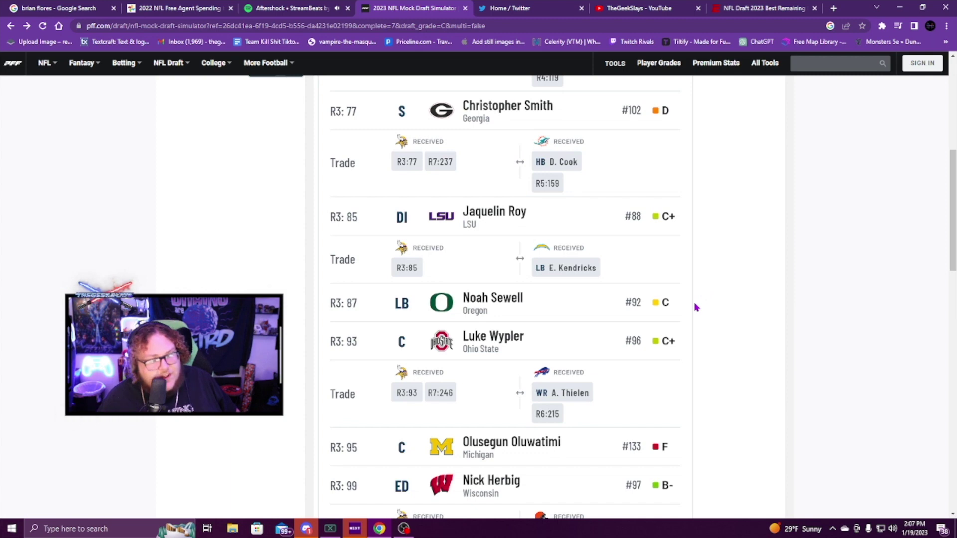
scroll(703, 302, "down", 1)
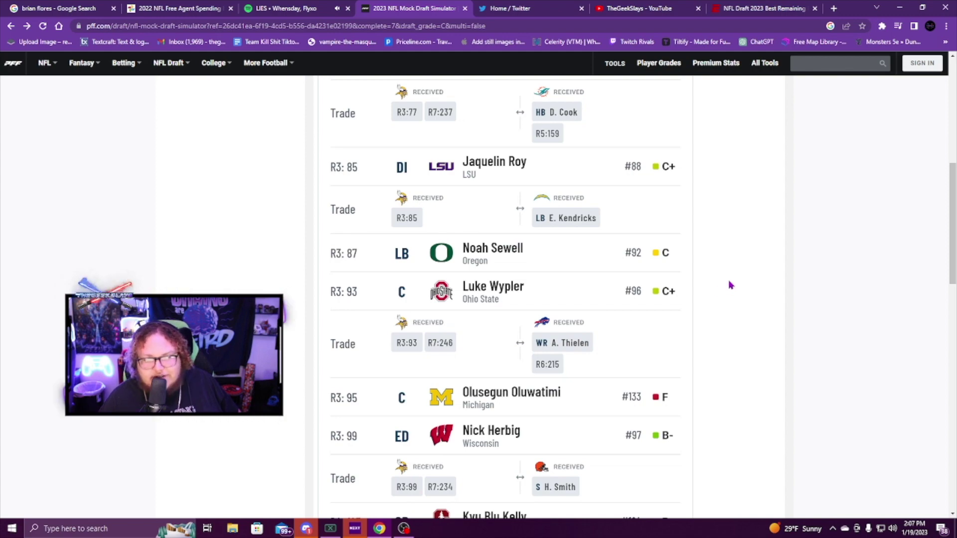
scroll(745, 291, "down", 12)
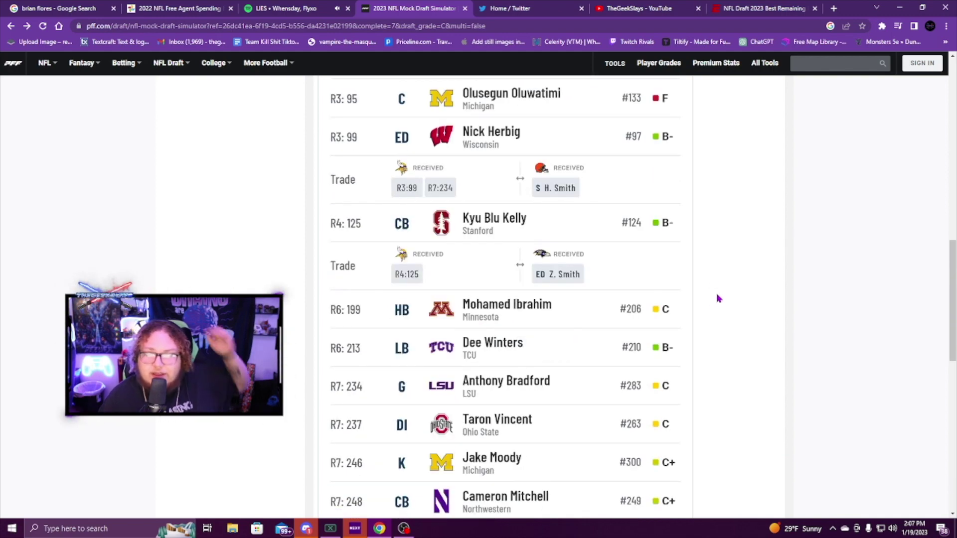
scroll(730, 240, "up", 15)
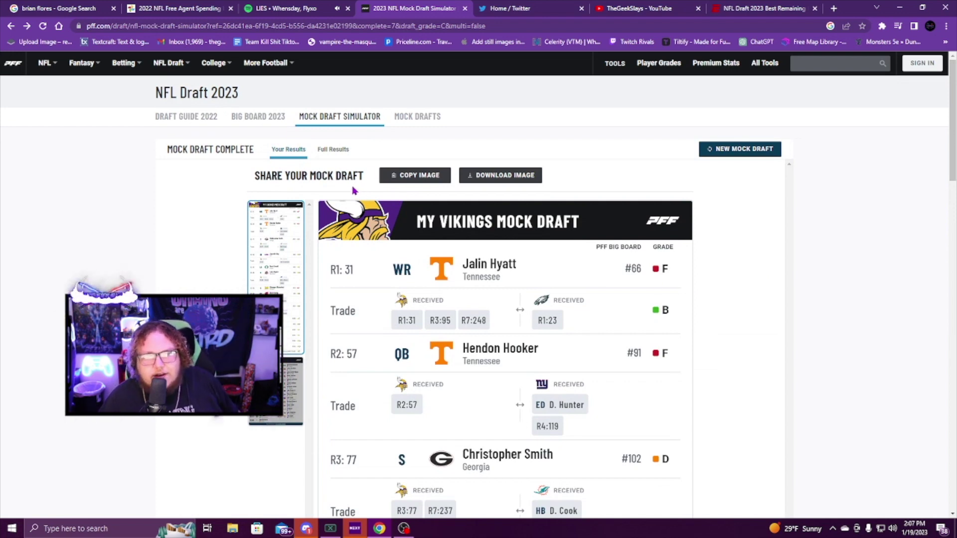
scroll(568, 188, "down", 4)
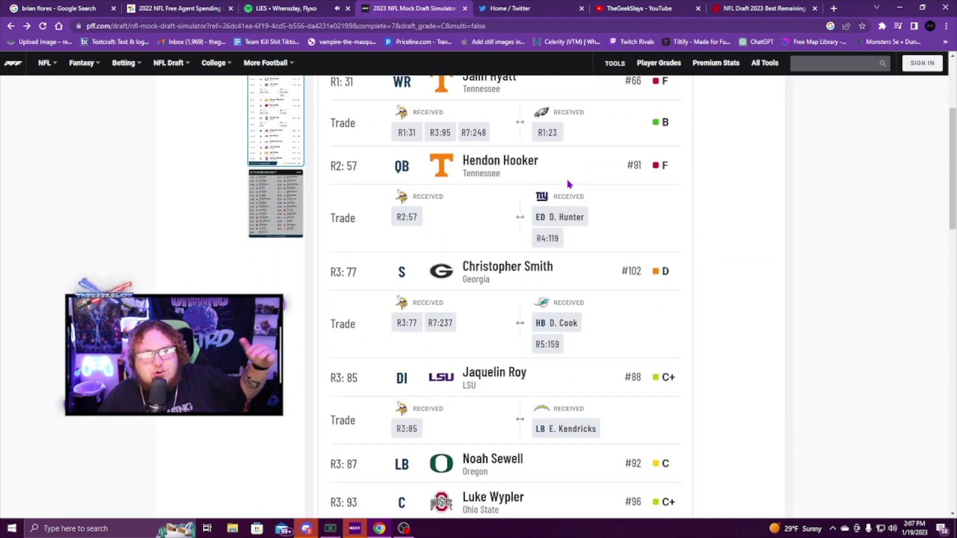
scroll(548, 165, "down", 1)
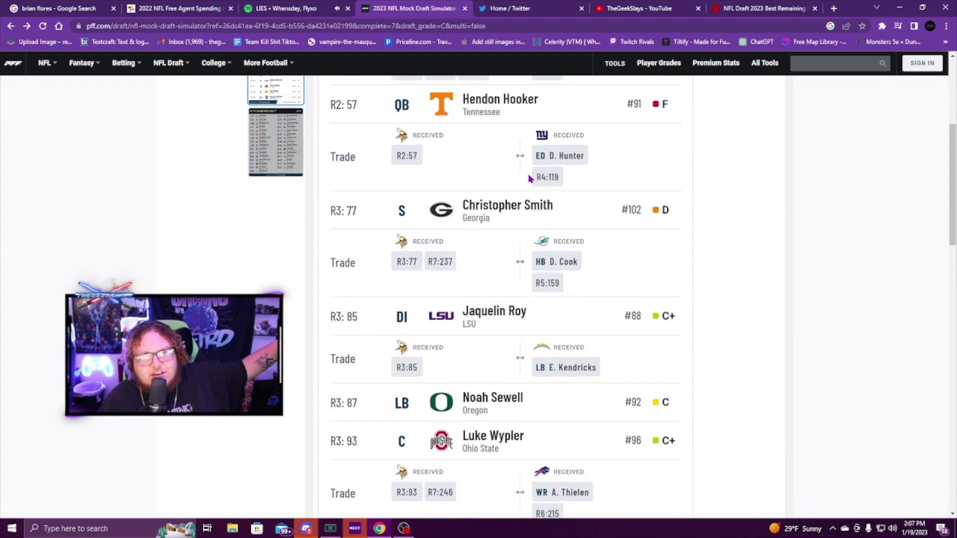
scroll(534, 167, "up", 5)
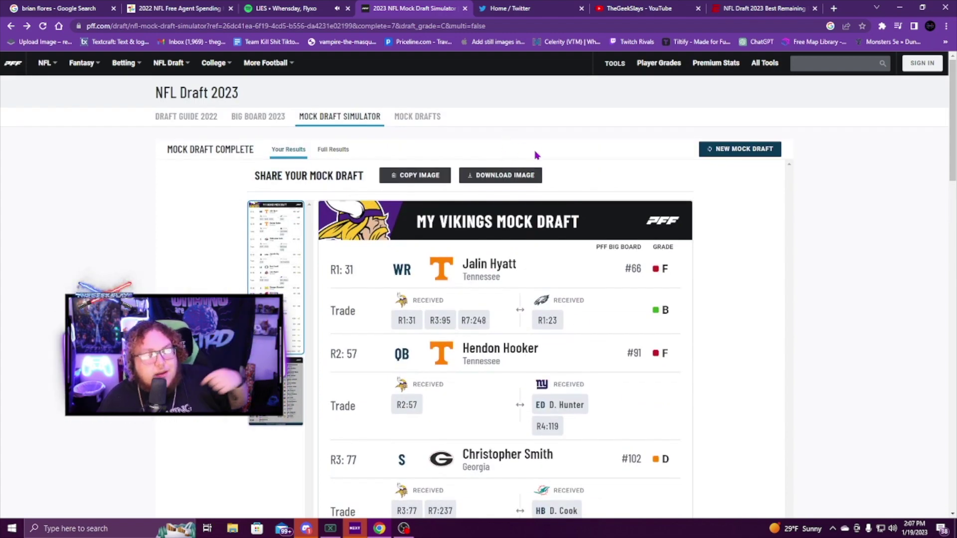